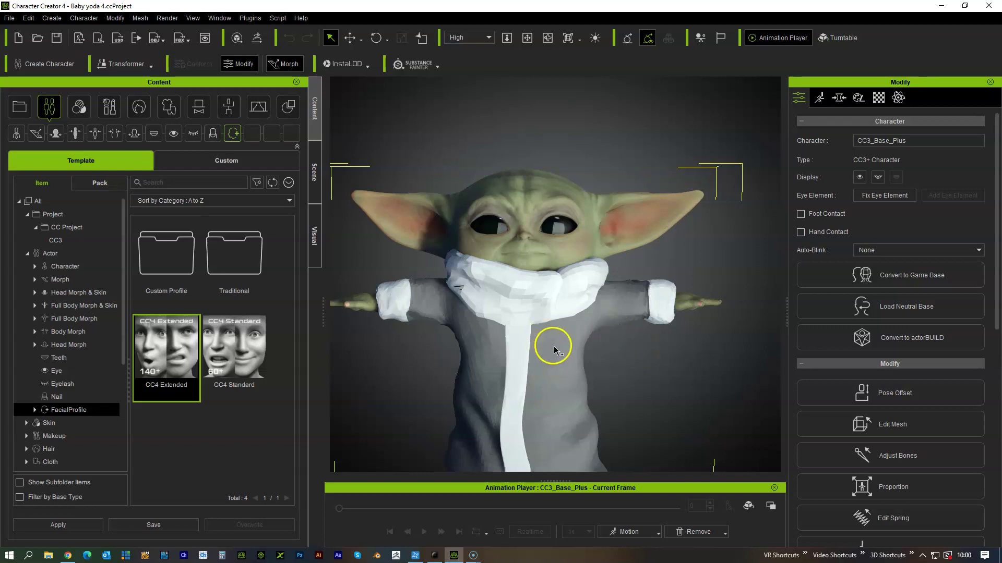
pyautogui.scroll(4, 559, 341)
pyautogui.scroll(4, 534, 235)
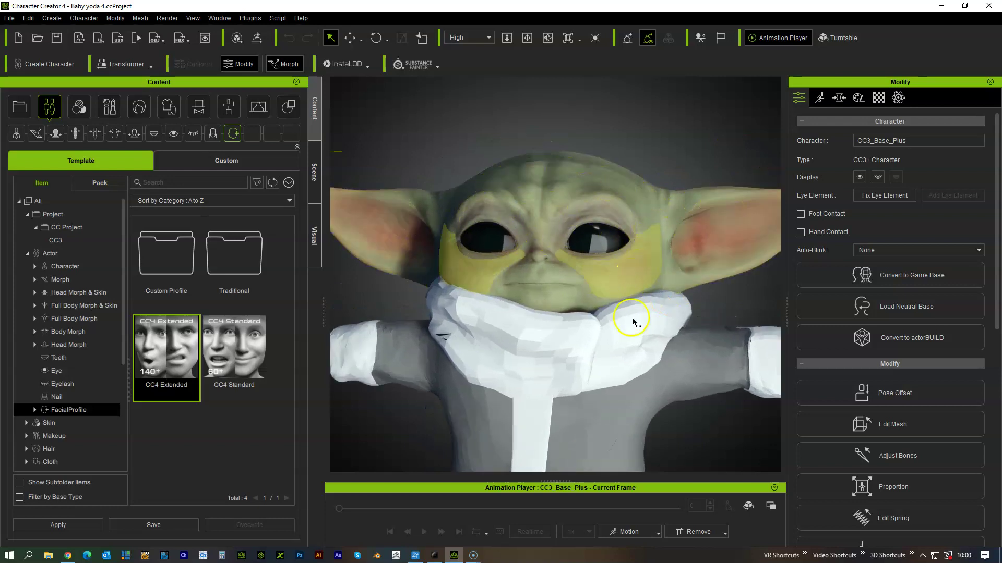
pyautogui.moveTo(642, 328); pyautogui.dragTo(631, 334, button='right')
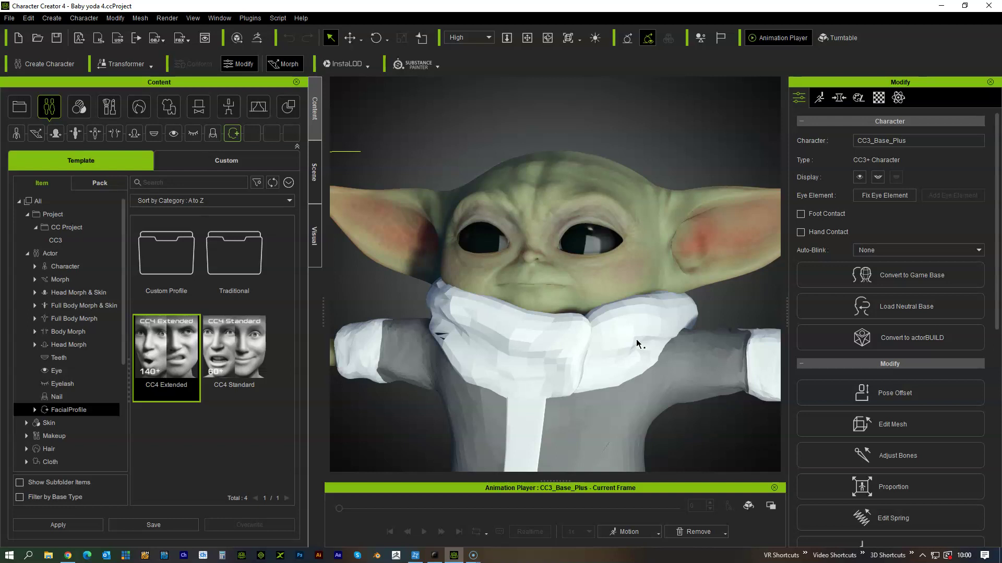
pyautogui.moveTo(604, 324); pyautogui.dragTo(686, 343, button='right')
pyautogui.moveTo(571, 356); pyautogui.dragTo(612, 346, button='middle')
pyautogui.moveTo(690, 372); pyautogui.dragTo(647, 339, button='right')
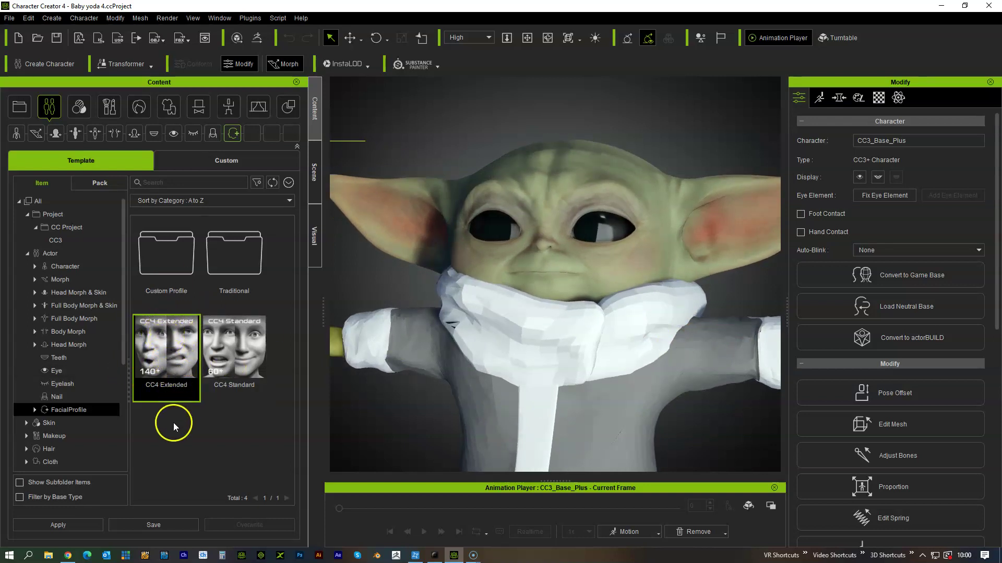
# - Apply the CC4 Extended facial profile to the character, including visemes, standard expressions and custom expressions
pyautogui.click(171, 440)
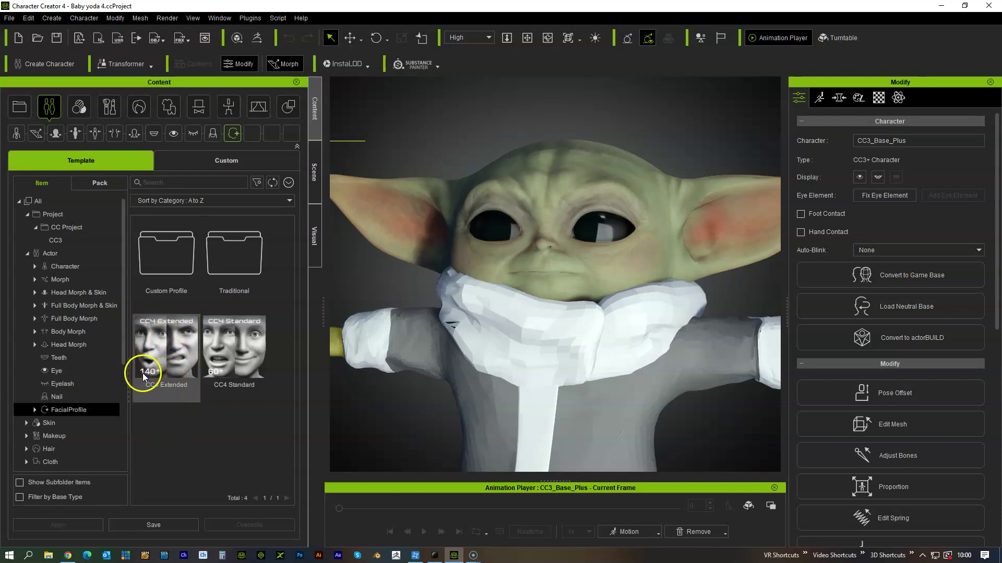
pyautogui.click(175, 366)
pyautogui.moveTo(176, 361); pyautogui.dragTo(576, 259)
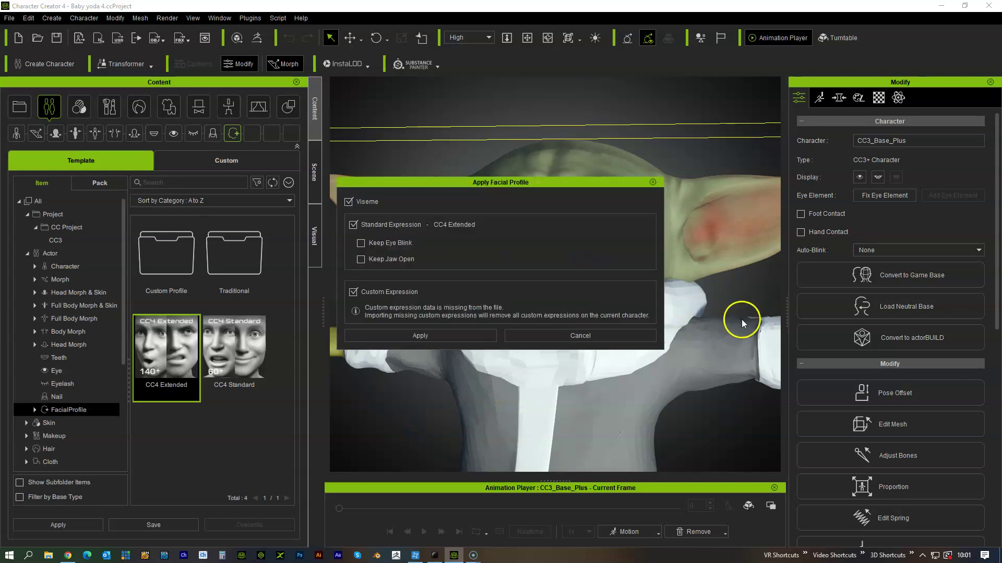
pyautogui.click(458, 336)
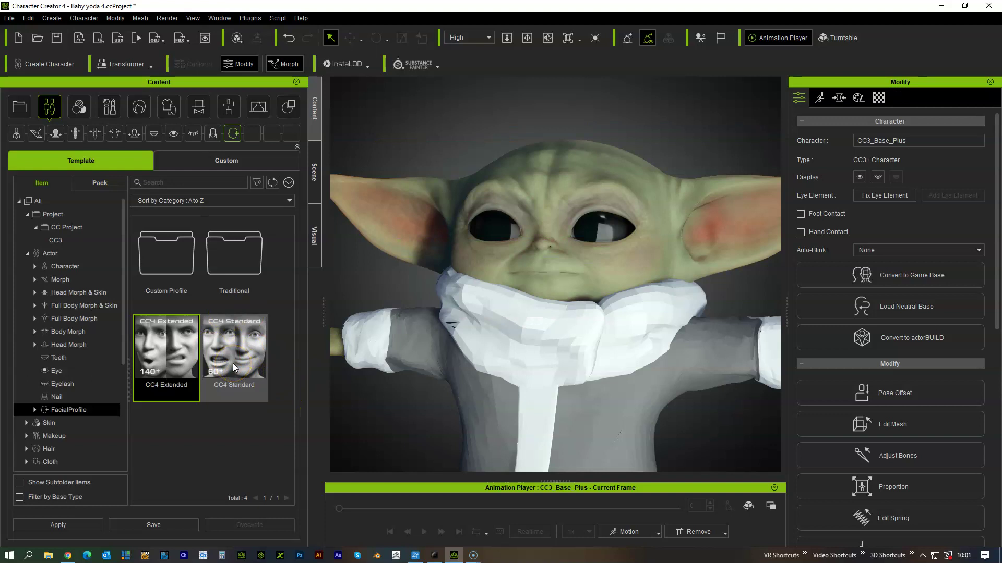
# - Open the Facial Profile Editor for the character and turn on expression editing
pyautogui.scroll(3, 606, 250)
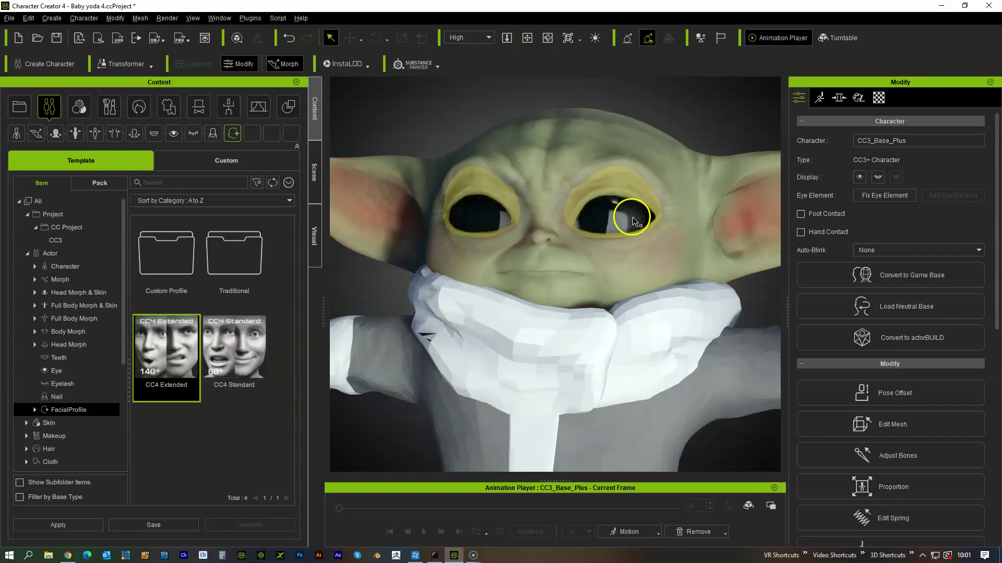
pyautogui.moveTo(628, 217); pyautogui.dragTo(623, 237, button='middle')
pyautogui.moveTo(709, 265); pyautogui.dragTo(600, 281, button='right')
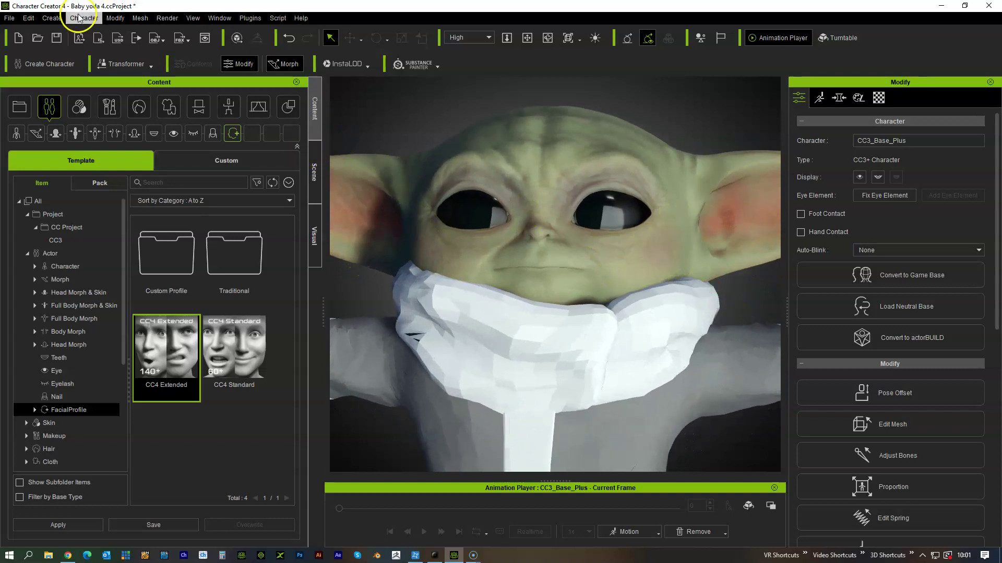
pyautogui.click(525, 212)
pyautogui.click(823, 99)
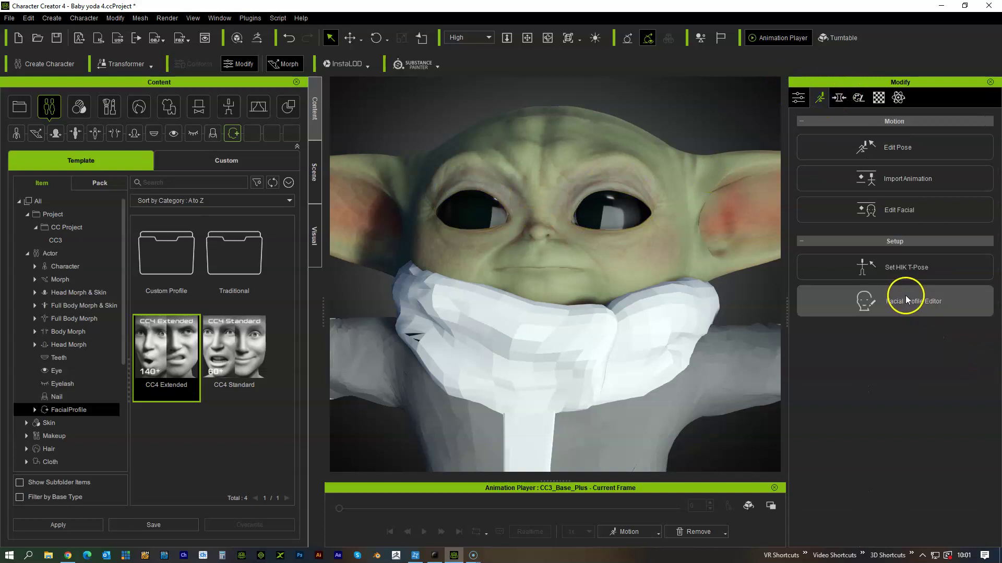
pyautogui.click(934, 308)
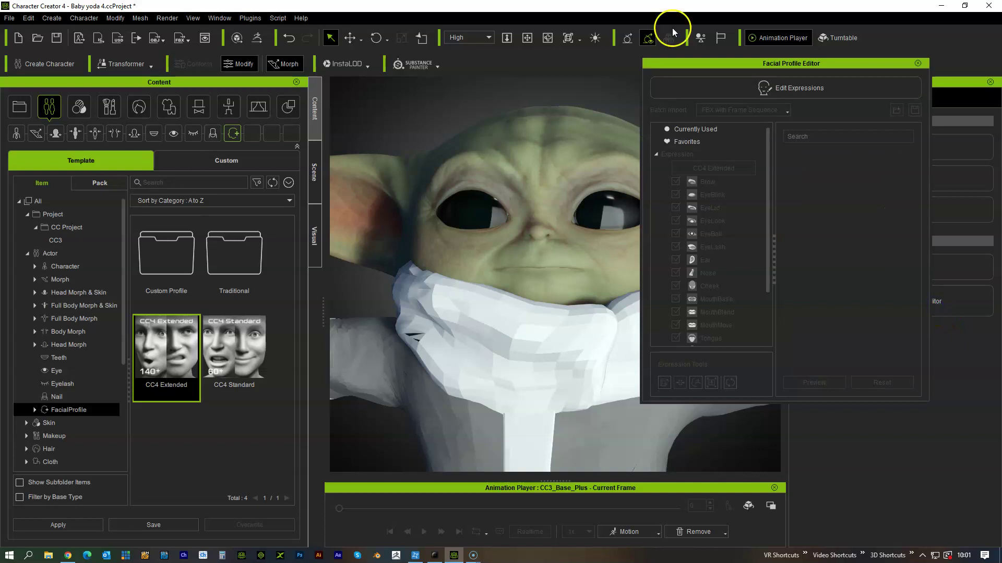
pyautogui.click(811, 90)
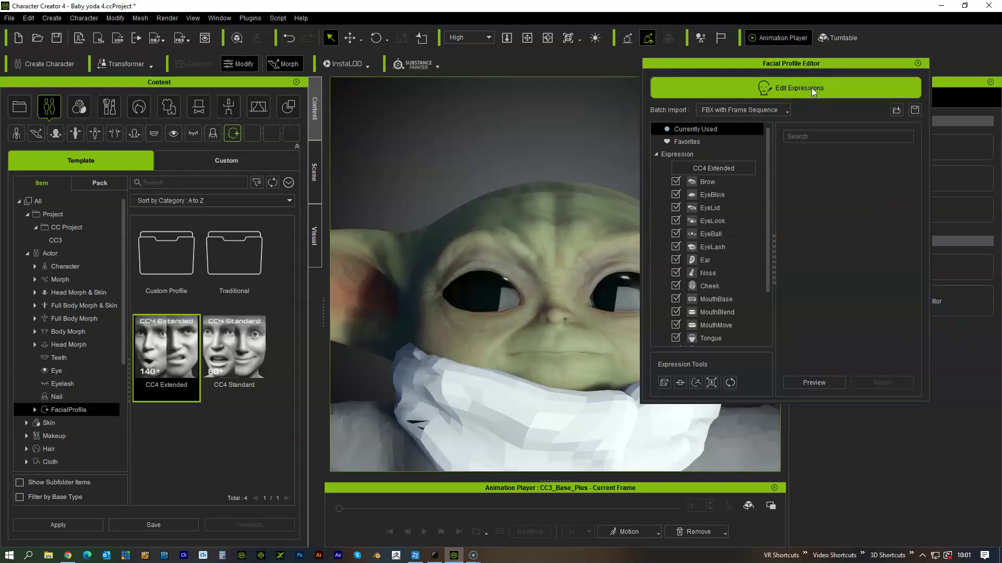
# - Look through the expression and viseme categories of the CC4 Extended profile
pyautogui.moveTo(783, 65); pyautogui.dragTo(708, 72)
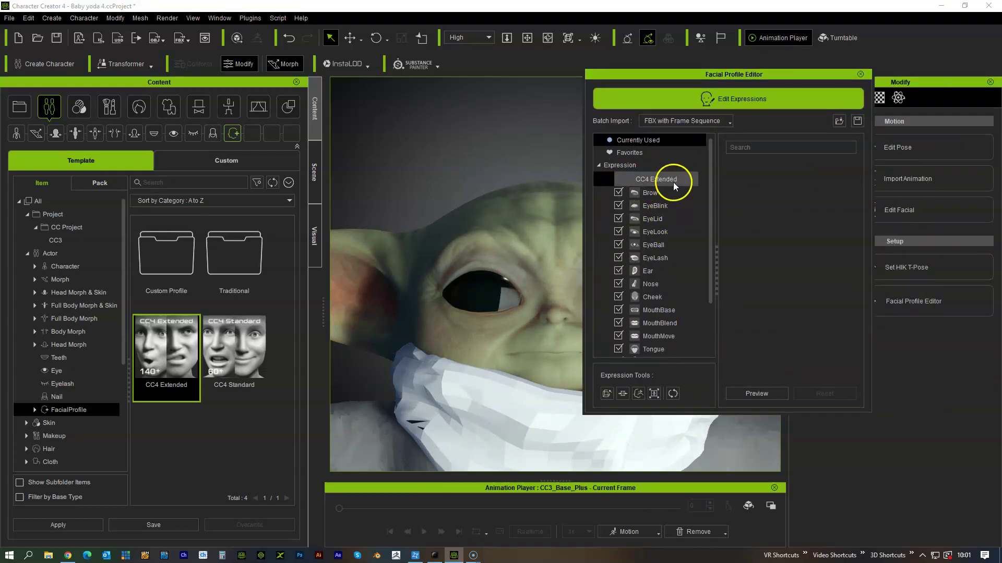
pyautogui.click(710, 207)
pyautogui.moveTo(710, 206); pyautogui.dragTo(706, 320)
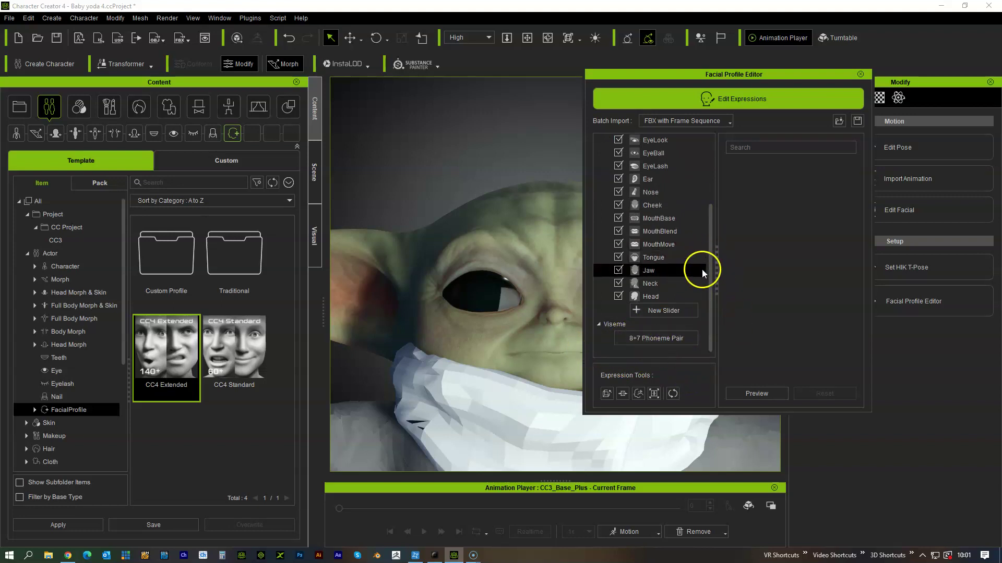
pyautogui.moveTo(710, 269)
pyautogui.mouseDown()
pyautogui.moveTo(713, 224)
pyautogui.moveTo(709, 267)
pyautogui.mouseUp()
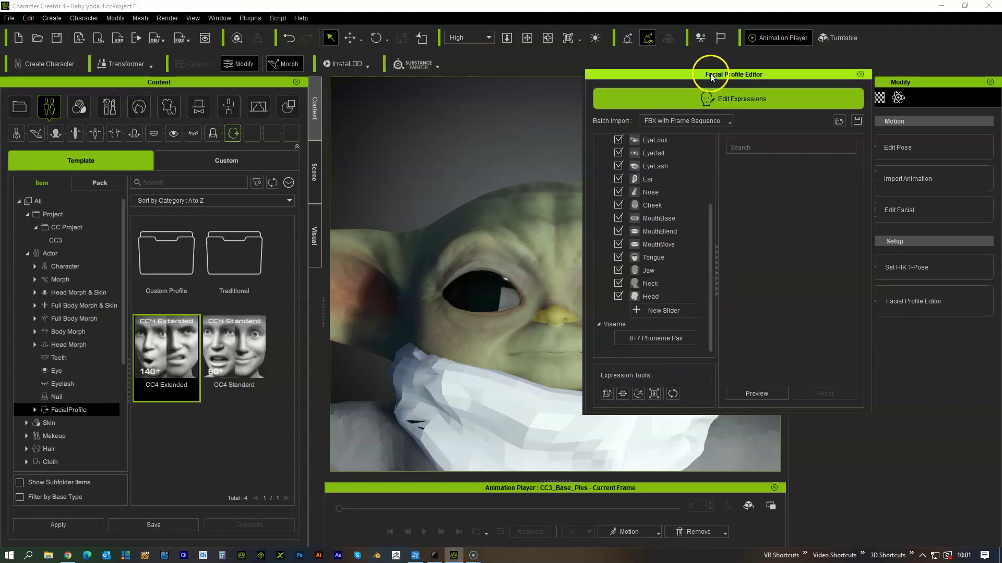
pyautogui.moveTo(712, 232); pyautogui.dragTo(711, 173)
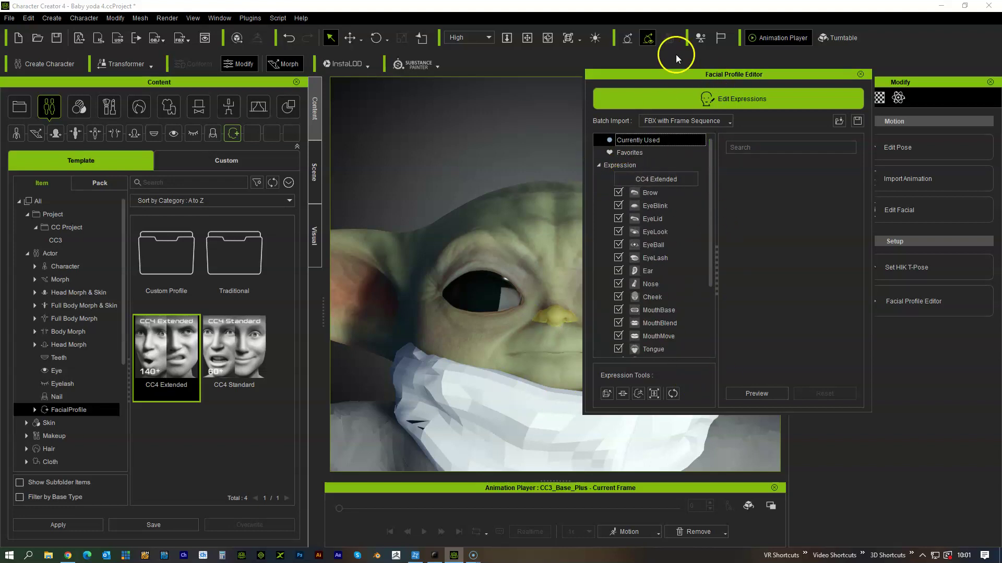
pyautogui.moveTo(687, 78); pyautogui.dragTo(745, 112)
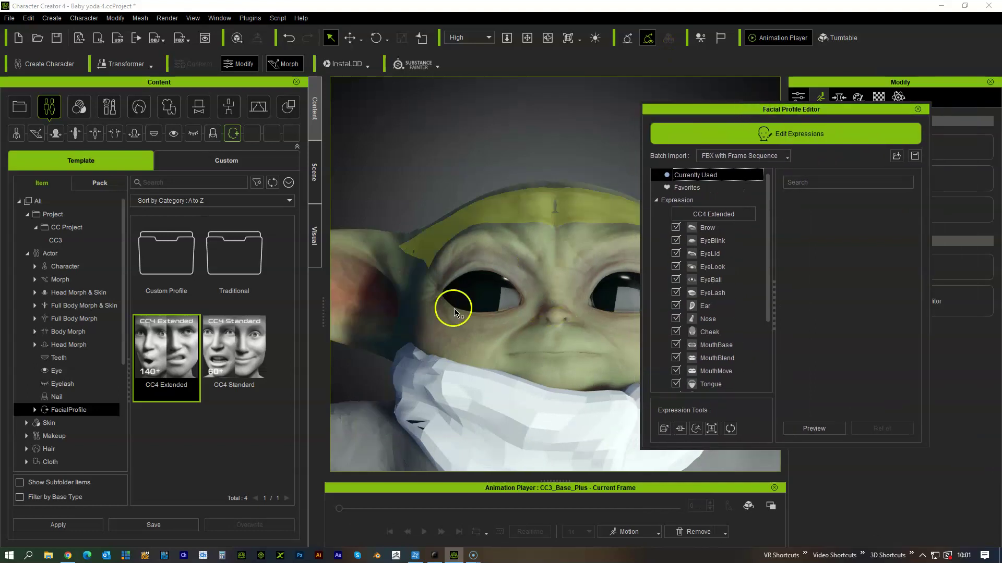
# - Show the EyeBlink expression sliders and dock the Facial Profile Editor above the Modify settings
pyautogui.scroll(-5, 562, 284)
pyautogui.moveTo(563, 285); pyautogui.dragTo(507, 259, button='middle')
pyautogui.scroll(3, 507, 262)
pyautogui.moveTo(506, 263); pyautogui.dragTo(549, 265, button='right')
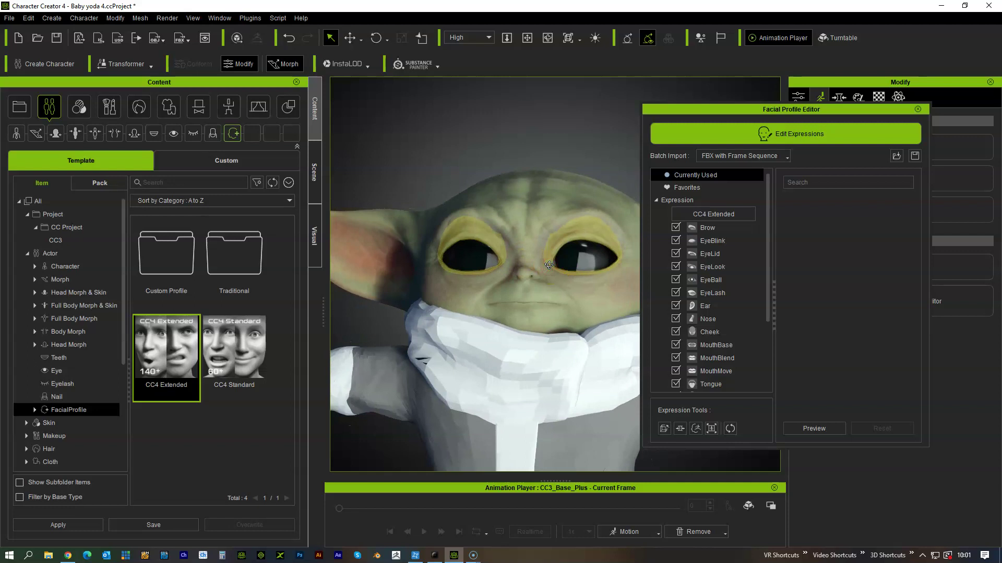
pyautogui.click(409, 252)
pyautogui.click(452, 302)
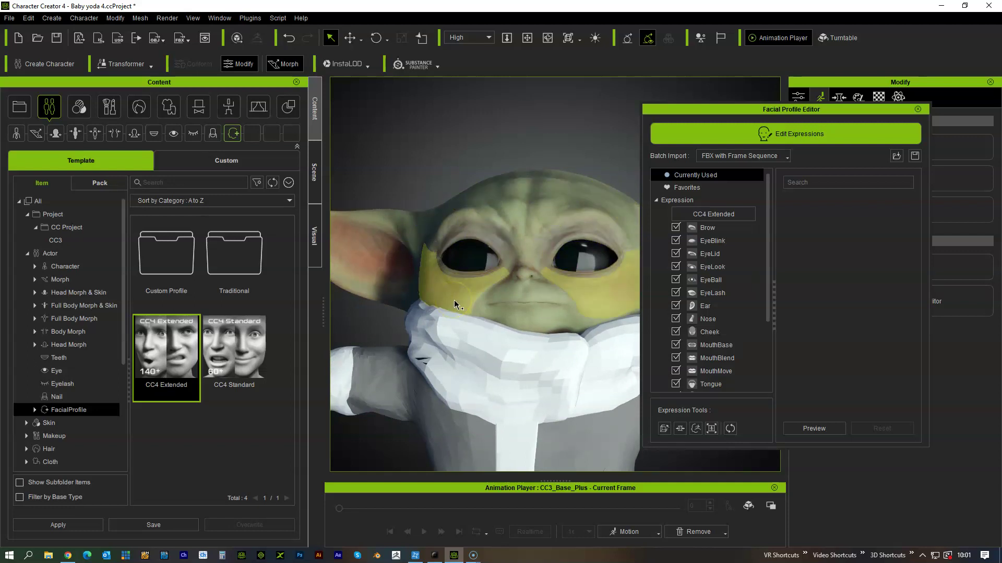
pyautogui.click(493, 268)
pyautogui.click(676, 241)
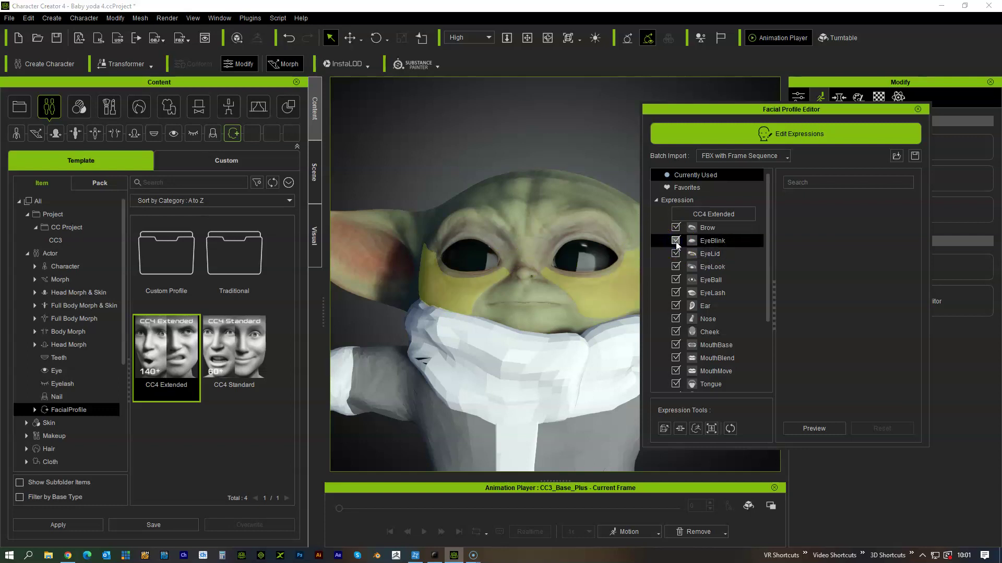
pyautogui.moveTo(793, 111); pyautogui.dragTo(795, 84)
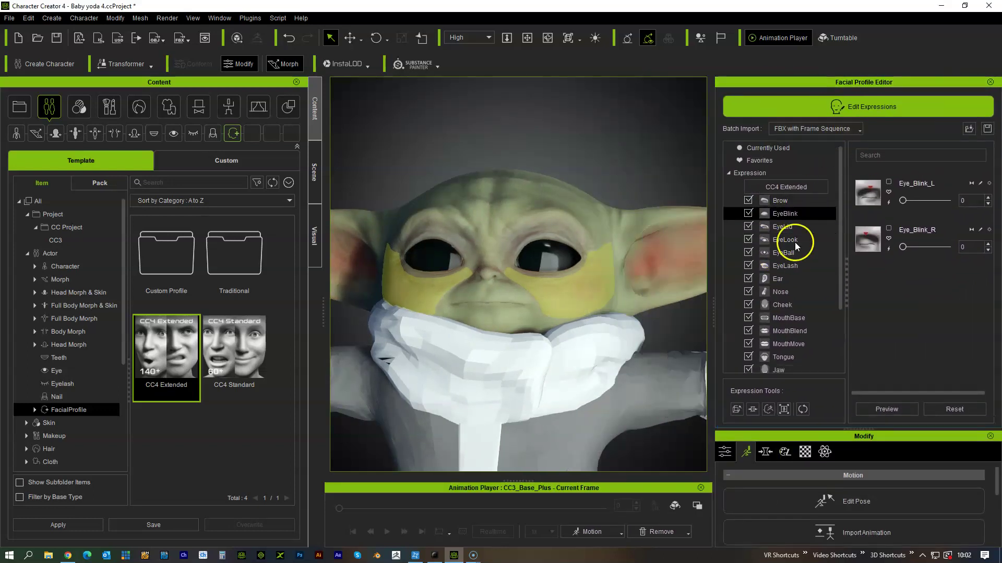
# - Set the Eye_Blink_L expression to 100
pyautogui.moveTo(910, 204); pyautogui.dragTo(864, 209)
pyautogui.moveTo(908, 249); pyautogui.dragTo(847, 263)
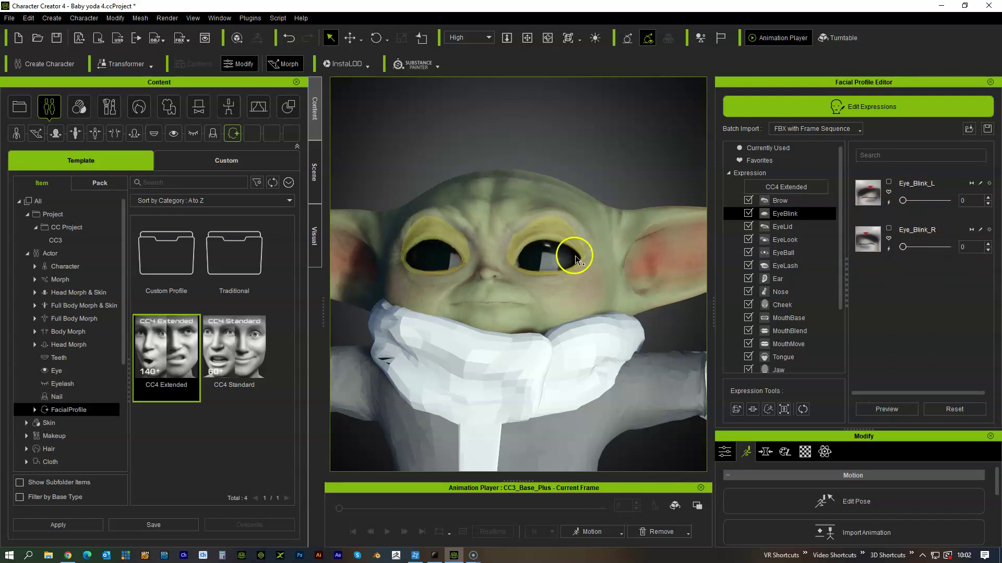
pyautogui.moveTo(575, 254); pyautogui.dragTo(582, 235, button='middle')
pyautogui.scroll(3, 589, 236)
pyautogui.moveTo(597, 238); pyautogui.dragTo(593, 244, button='right')
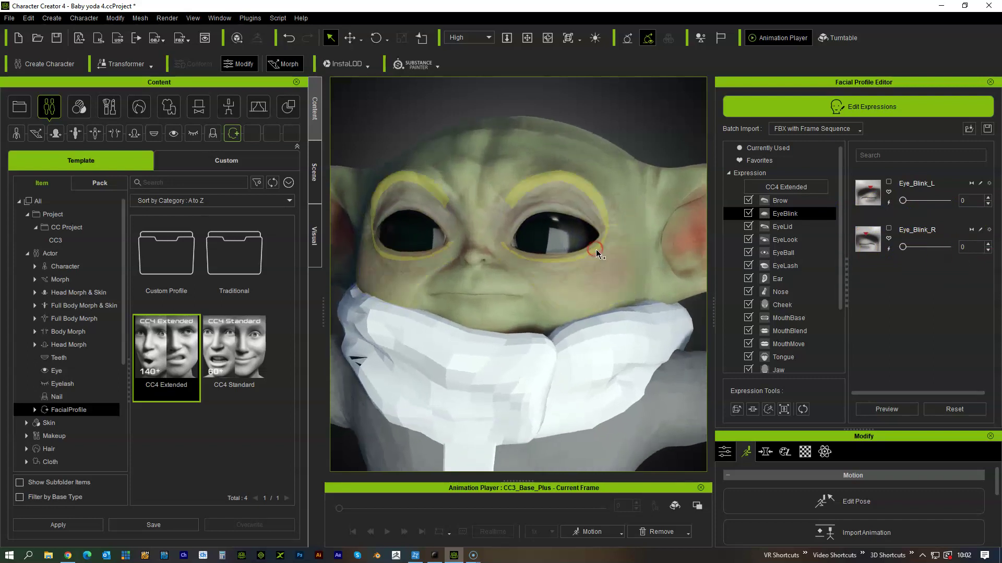
pyautogui.scroll(-3, 598, 255)
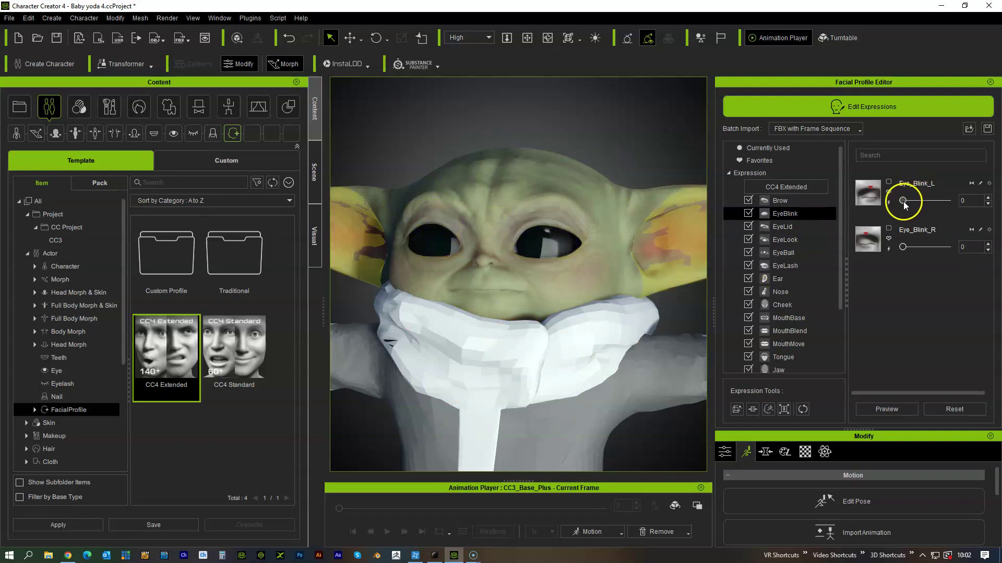
pyautogui.moveTo(903, 202); pyautogui.dragTo(977, 211)
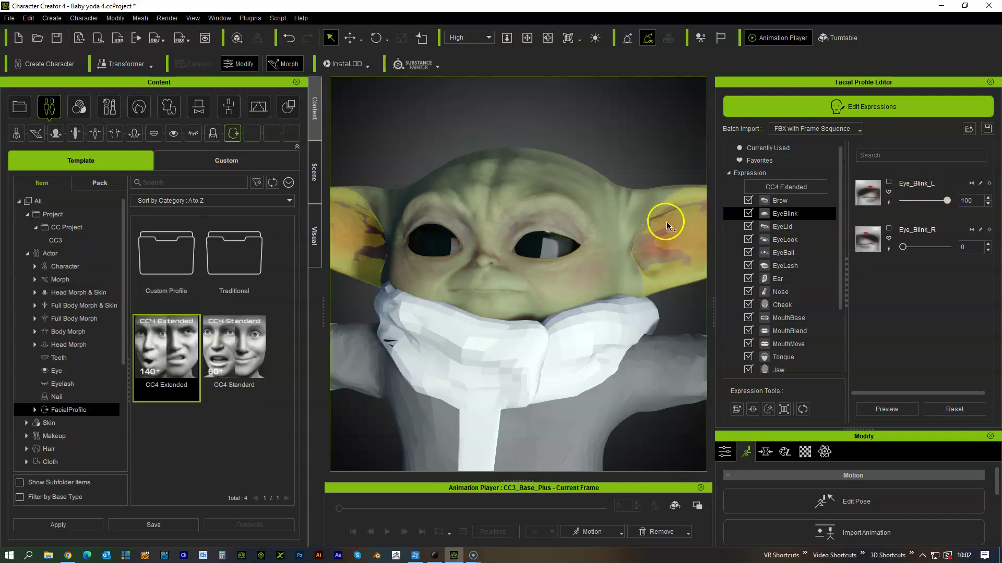
# - Examine up close how far the character's left eyelid closes with the blink expression applied
pyautogui.scroll(4, 635, 217)
pyautogui.moveTo(642, 219); pyautogui.dragTo(615, 224, button='middle')
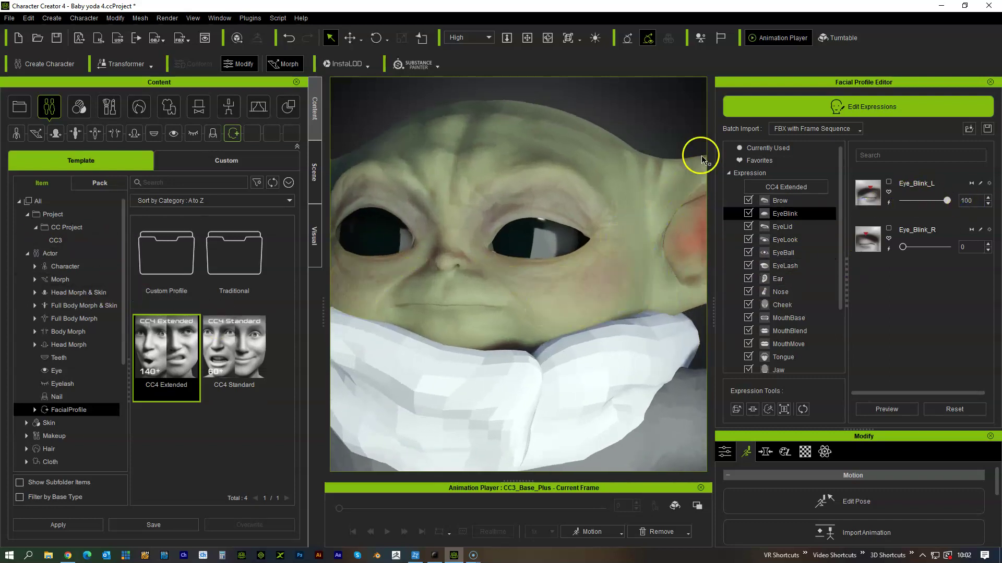
pyautogui.click(689, 249)
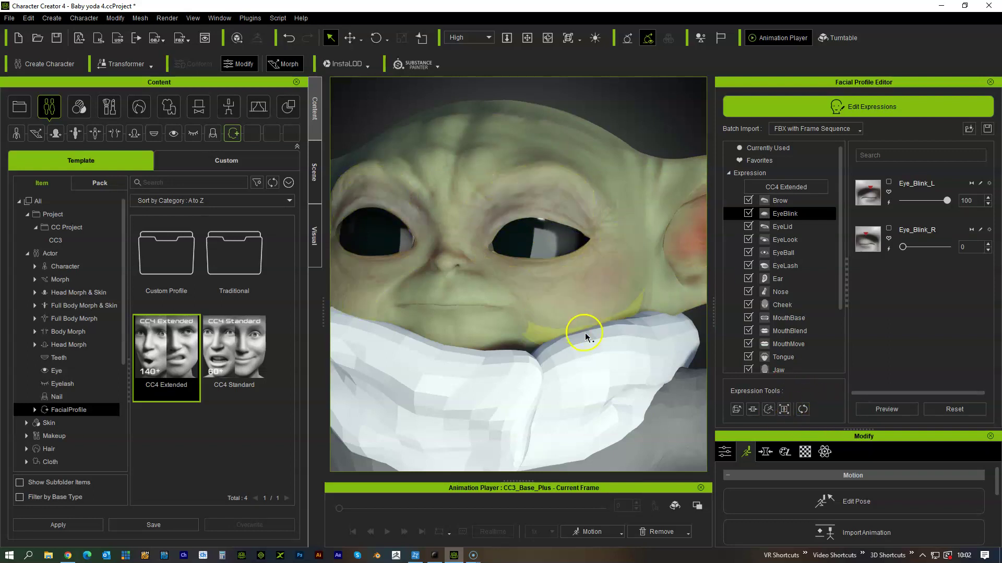
pyautogui.scroll(-2, 581, 288)
pyautogui.scroll(1, 580, 288)
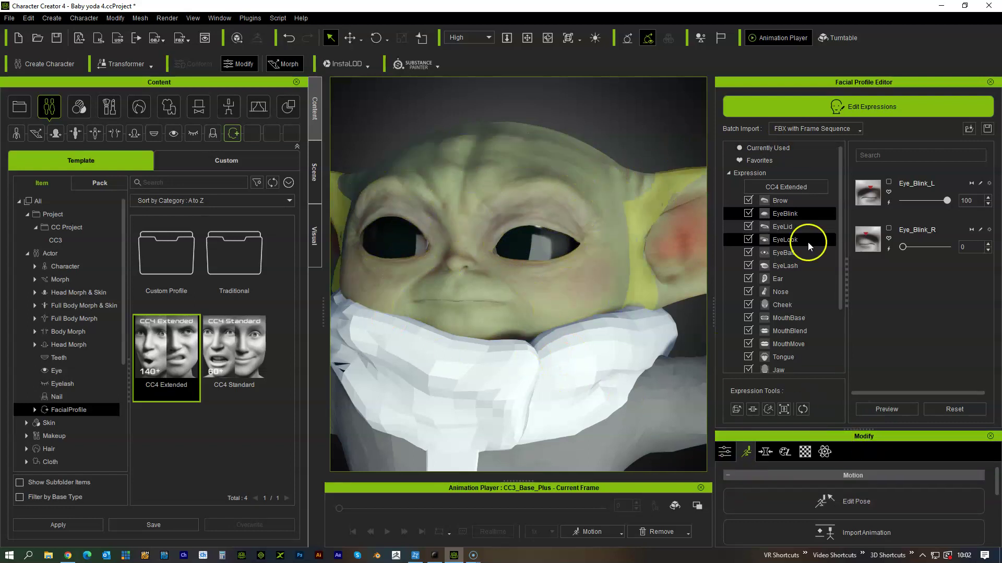
pyautogui.scroll(1, 565, 201)
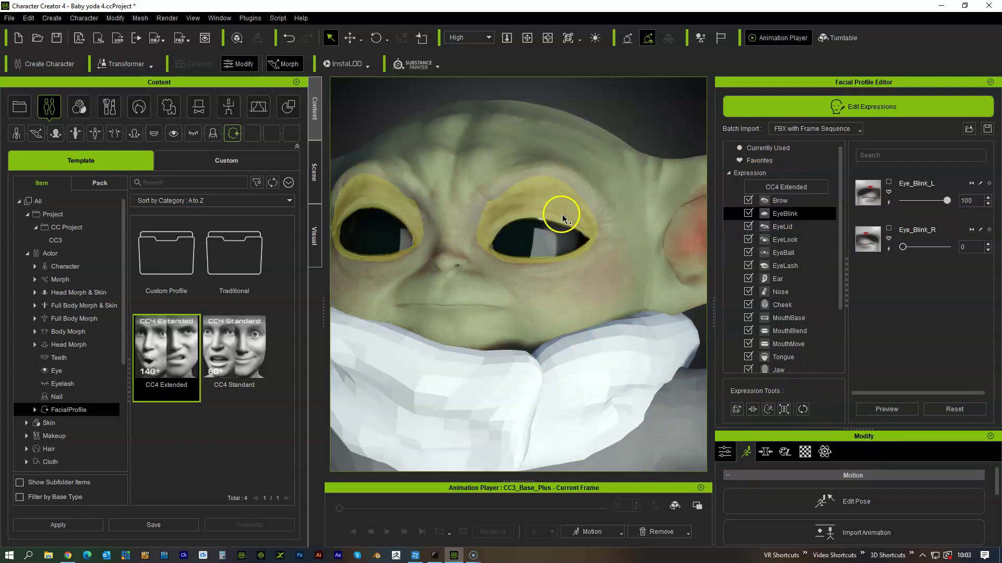
pyautogui.moveTo(588, 290); pyautogui.dragTo(607, 290, button='middle')
pyautogui.scroll(-1, 617, 275)
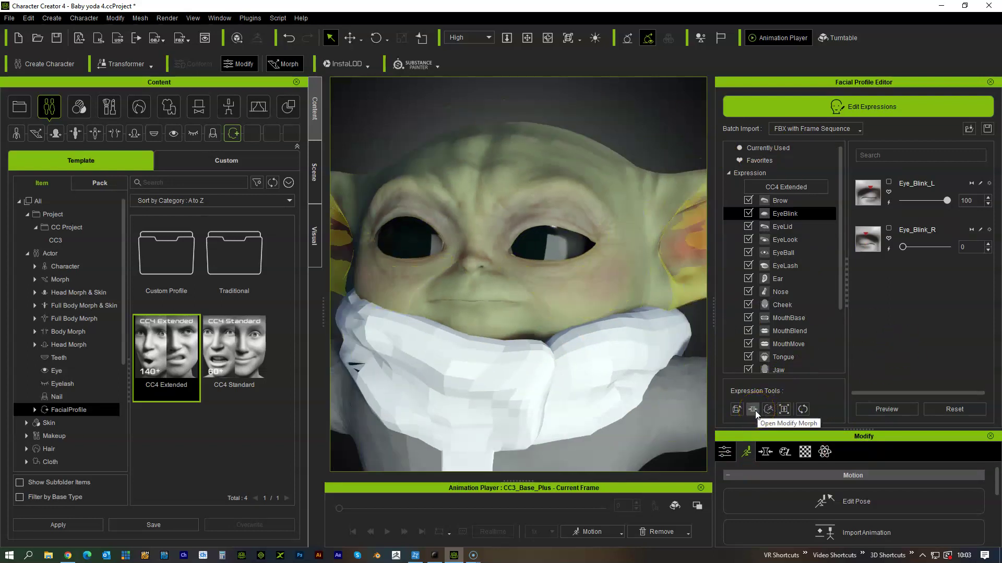
# - Start Edit Mesh on the left eye blink expression and enlarge the area showing the mesh editing settings
pyautogui.click(741, 412)
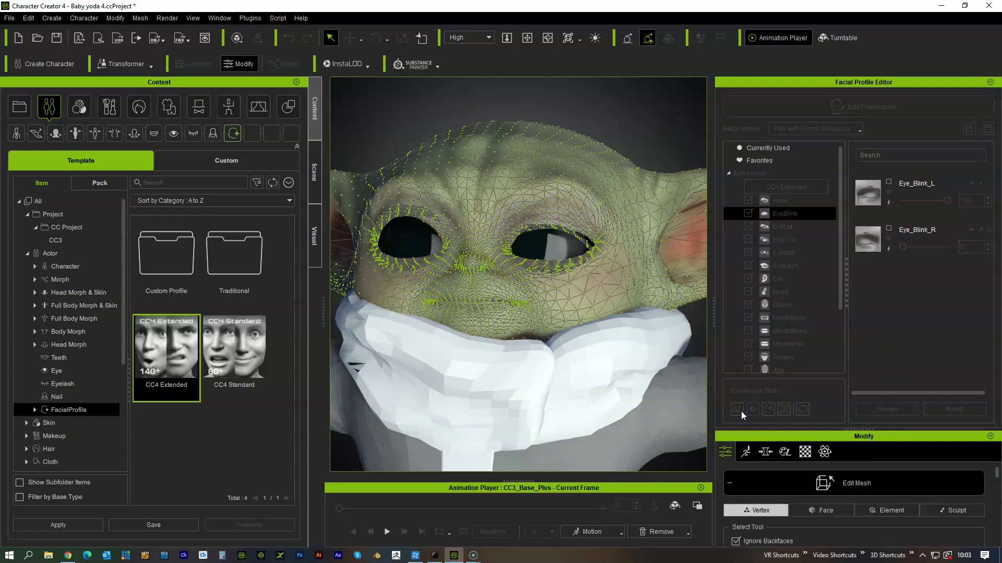
pyautogui.scroll(3, 581, 223)
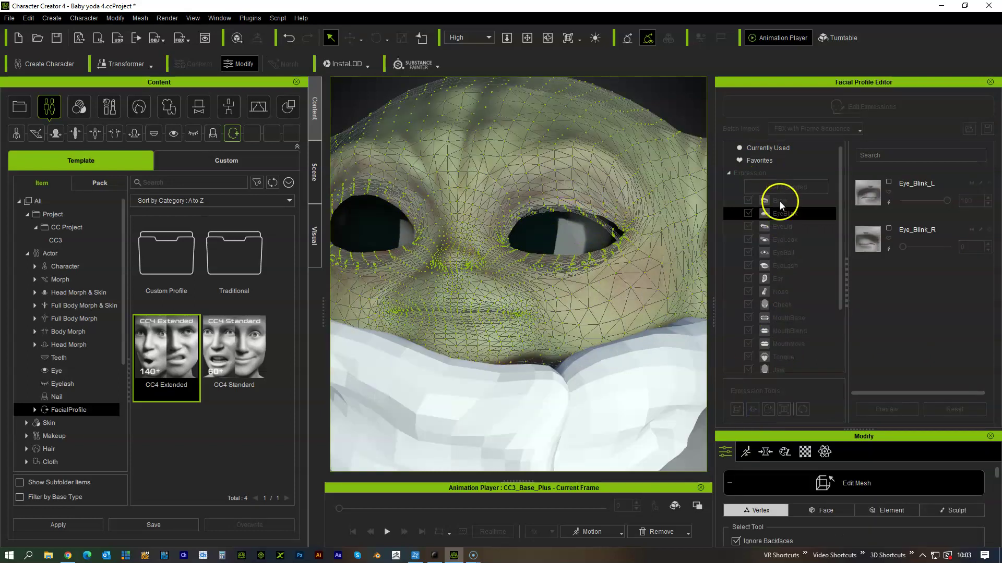
pyautogui.moveTo(863, 431); pyautogui.dragTo(863, 213)
pyautogui.scroll(-2, 845, 378)
pyautogui.scroll(2, 788, 353)
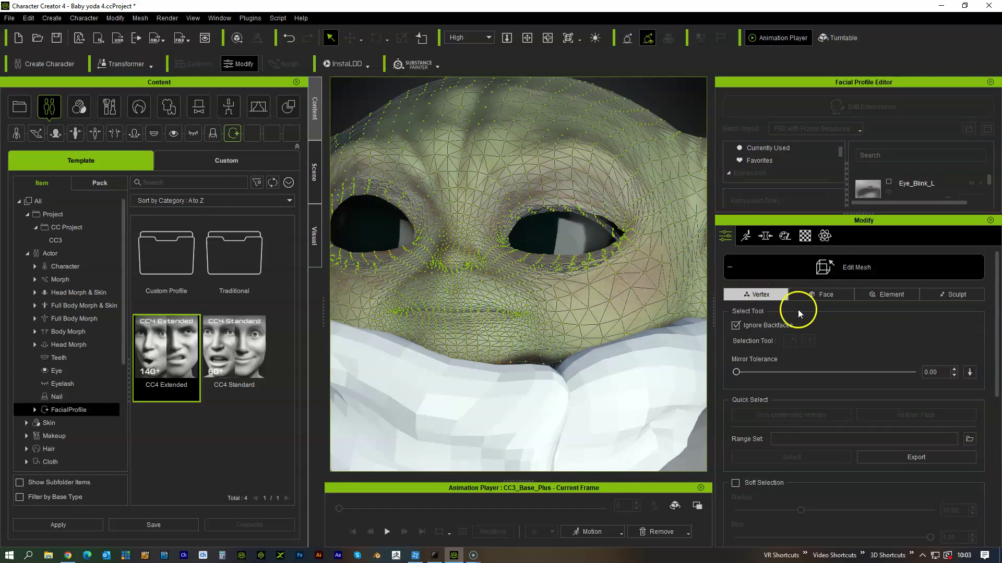
# - Select a vertex on the left eye's upper lid edge and enable soft selection with a radius of about 3.32
pyautogui.click(565, 211)
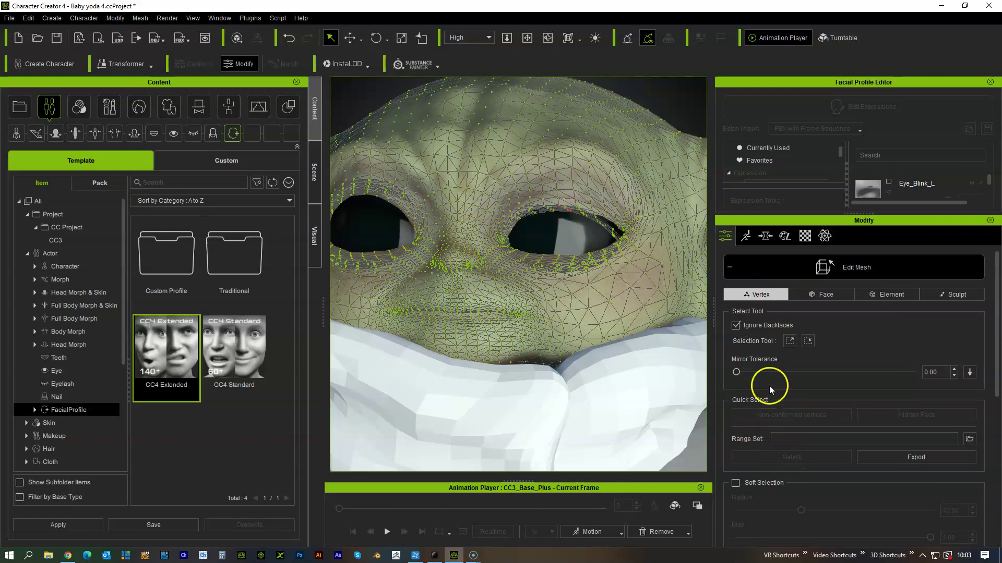
pyautogui.click(735, 483)
pyautogui.scroll(2, 595, 251)
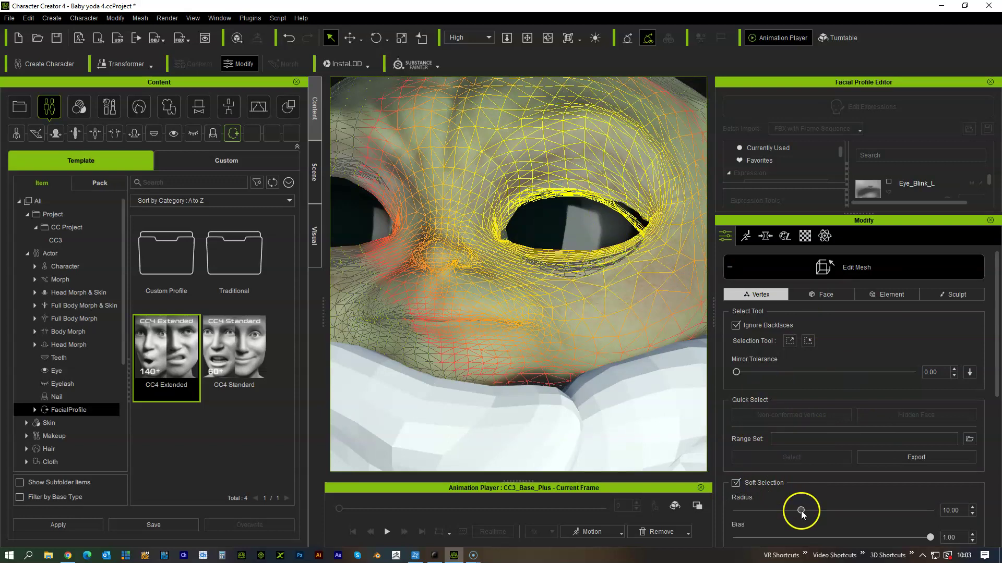
pyautogui.moveTo(799, 511); pyautogui.dragTo(759, 518)
pyautogui.click(789, 341)
pyautogui.click(766, 506)
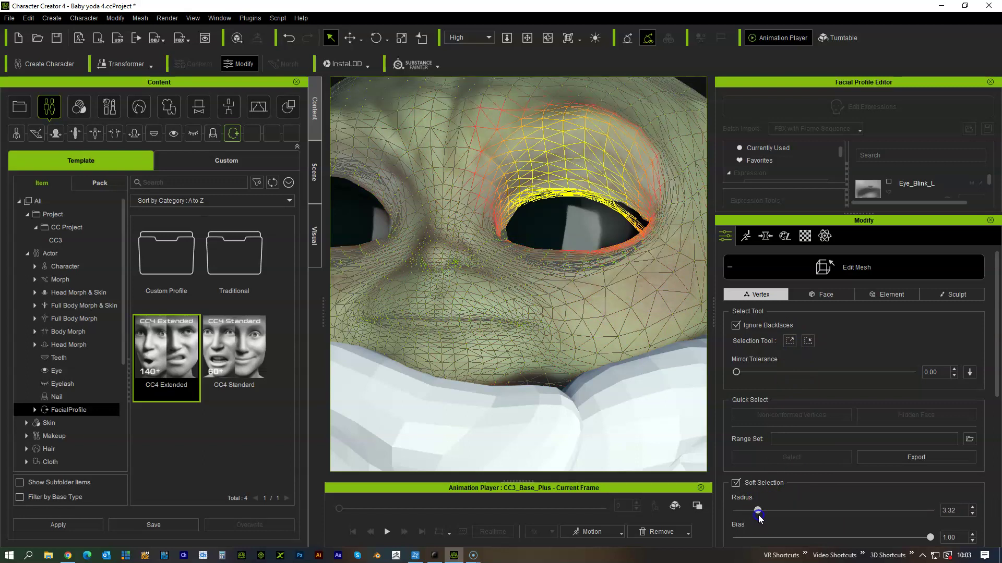
# - Set the soft selection radius to about 2.59 and rotate the selected upper lid edge slightly downward
pyautogui.moveTo(583, 240); pyautogui.dragTo(581, 285, button='right')
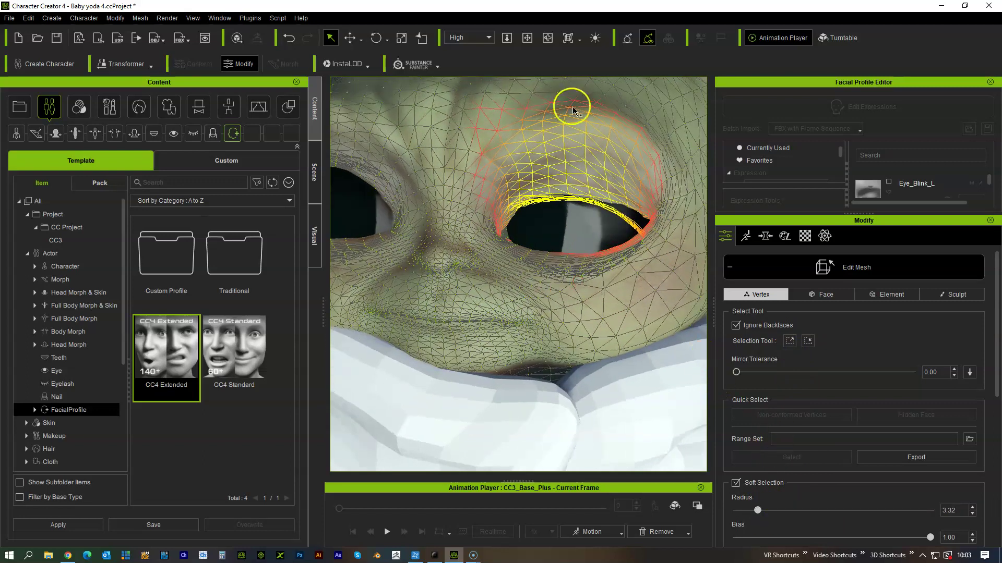
pyautogui.moveTo(582, 147); pyautogui.dragTo(564, 165, button='middle')
pyautogui.moveTo(757, 511); pyautogui.dragTo(758, 517)
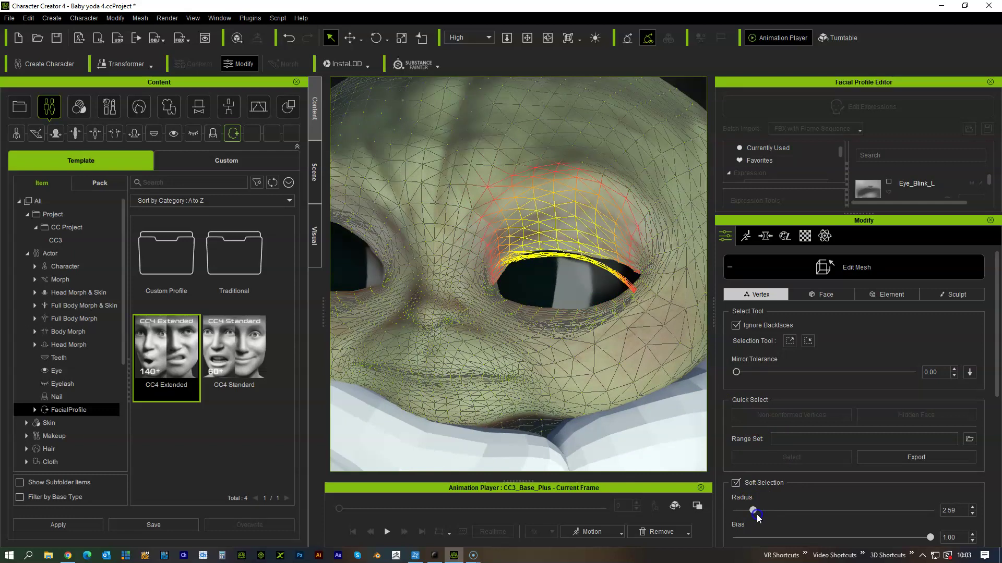
pyautogui.click(375, 37)
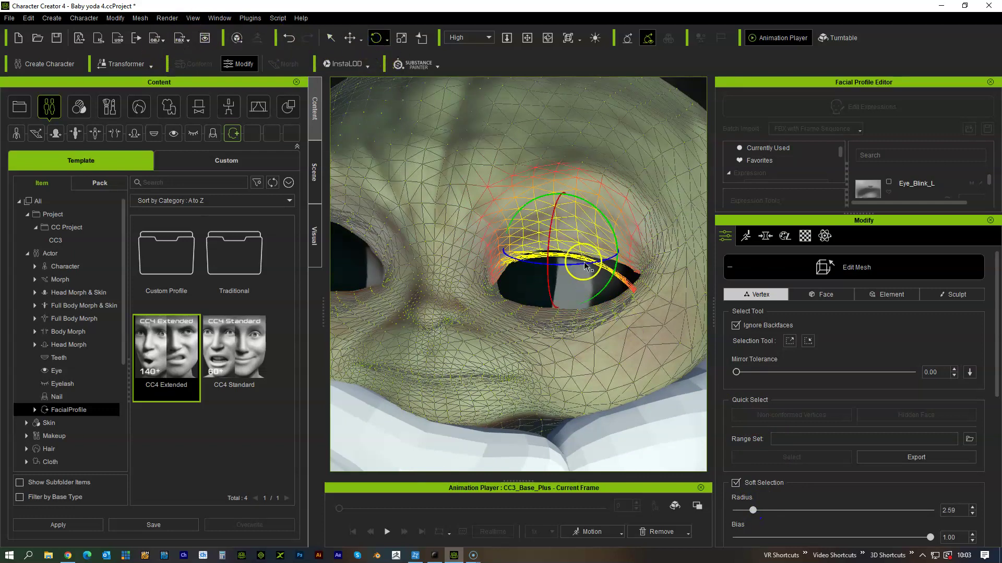
pyautogui.moveTo(550, 227); pyautogui.dragTo(547, 244)
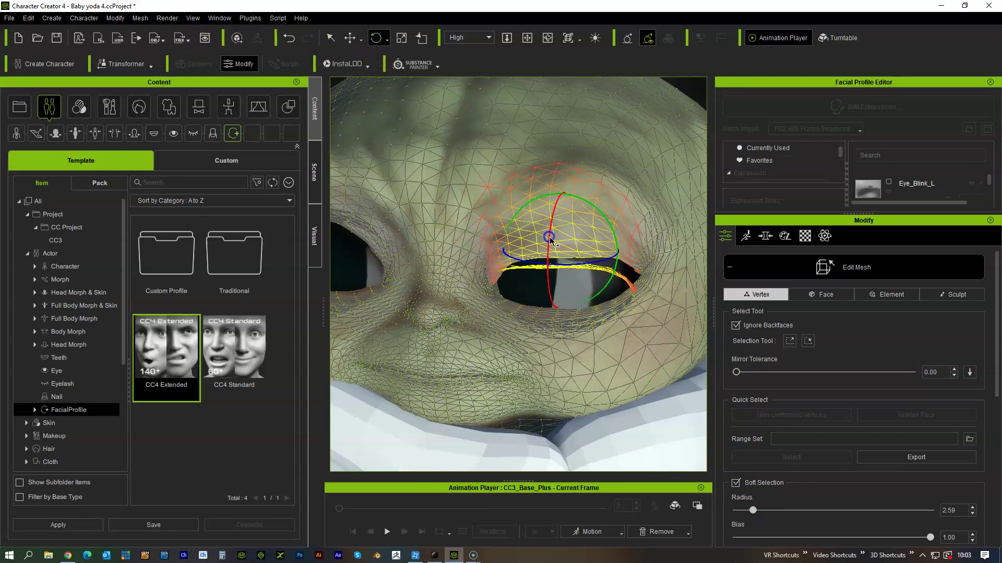
# - Move the selected upper lid area downward and outward over the eyeball, working from a side view
pyautogui.click(348, 37)
pyautogui.moveTo(626, 277); pyautogui.dragTo(458, 241, button='right')
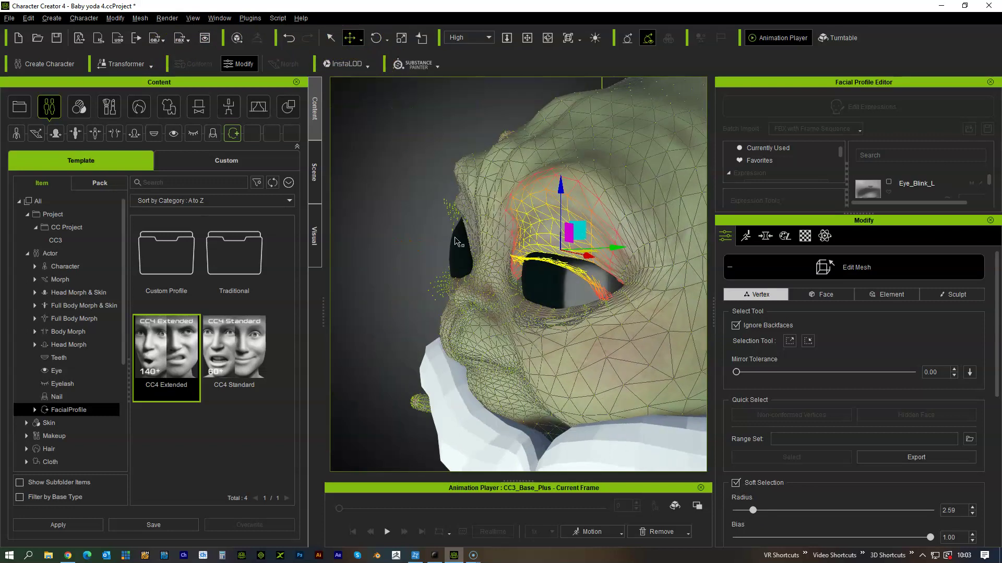
pyautogui.moveTo(579, 234); pyautogui.dragTo(569, 255)
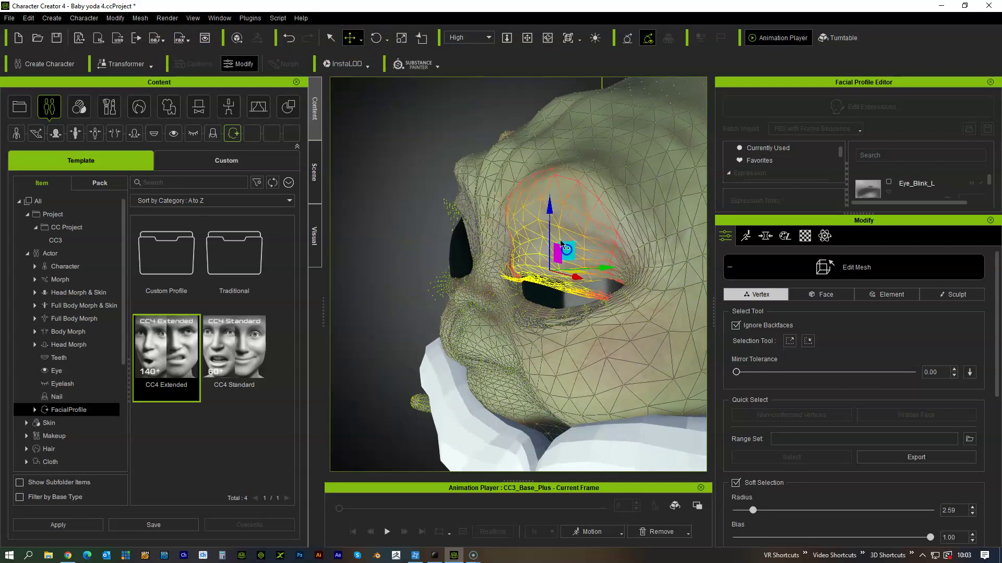
# - Scale the selected upper lid area vertically, undoing an accidental selection of other vertices
pyautogui.click(401, 37)
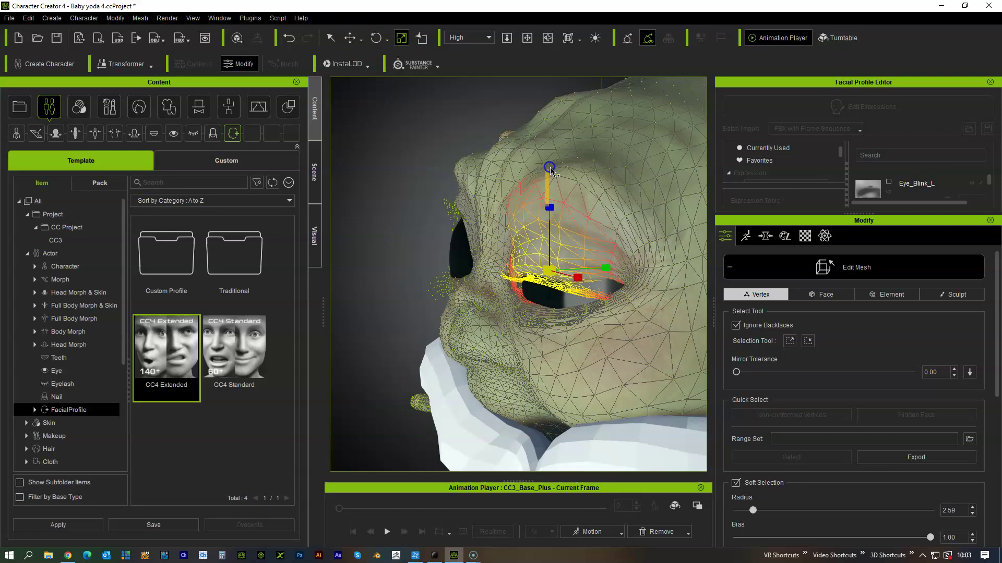
pyautogui.click(559, 228)
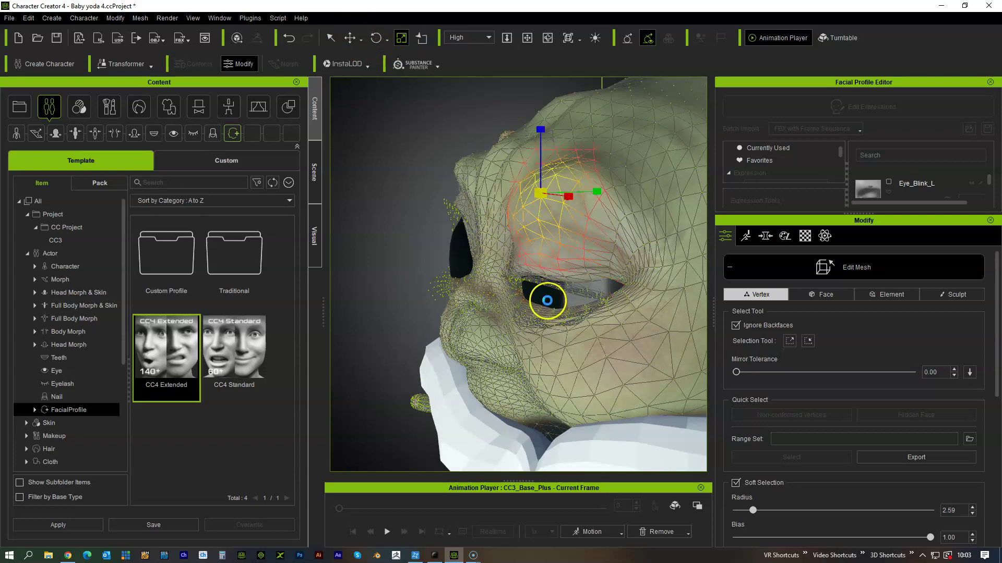
pyautogui.hotkey('ctrl', 'z')
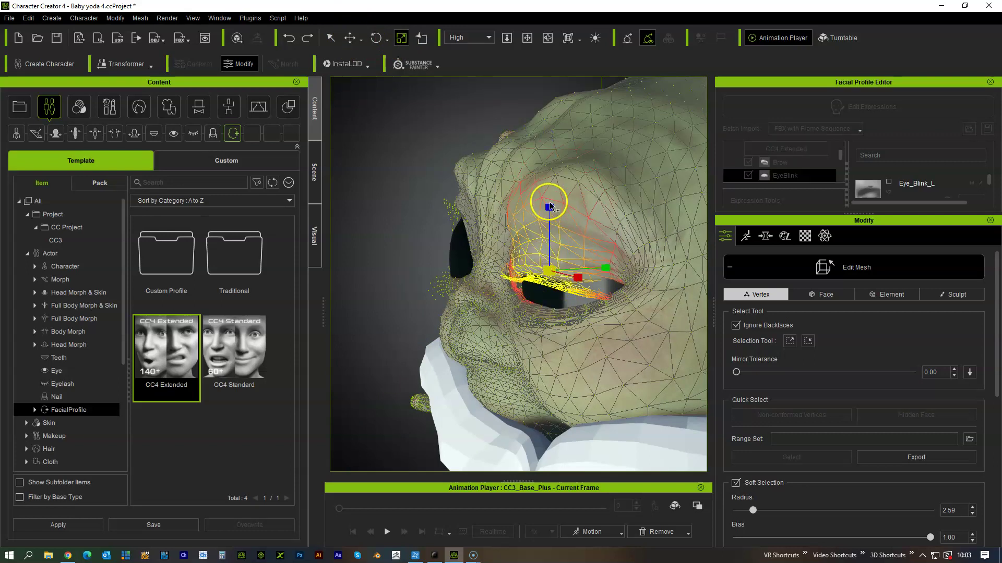
pyautogui.moveTo(550, 207); pyautogui.dragTo(550, 161)
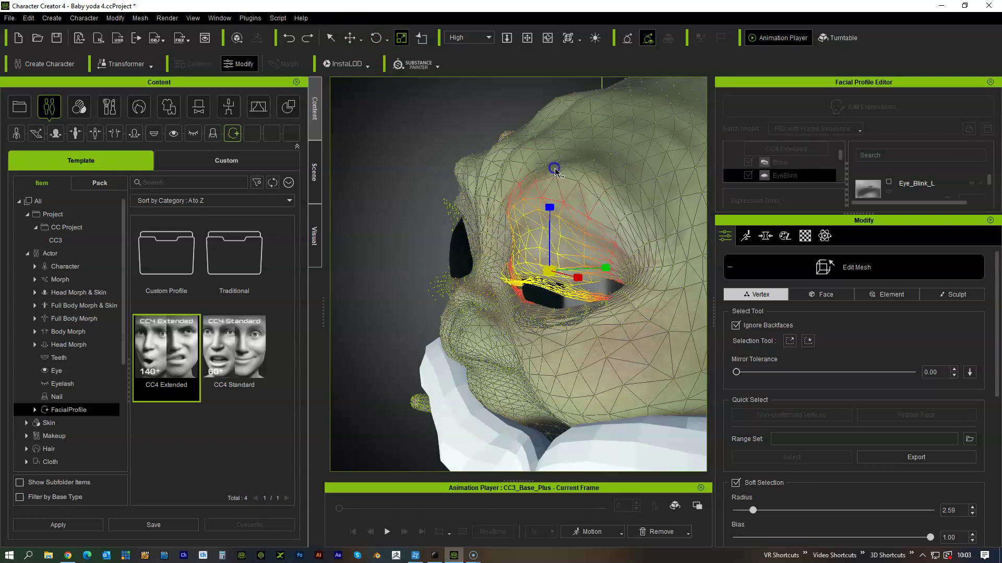
# - Move the upper lid further down and outward so its edge meets the lower lid
pyautogui.click(351, 39)
pyautogui.moveTo(574, 256); pyautogui.dragTo(568, 279)
pyautogui.moveTo(532, 295); pyautogui.dragTo(548, 300, button='right')
pyautogui.scroll(3, 548, 300)
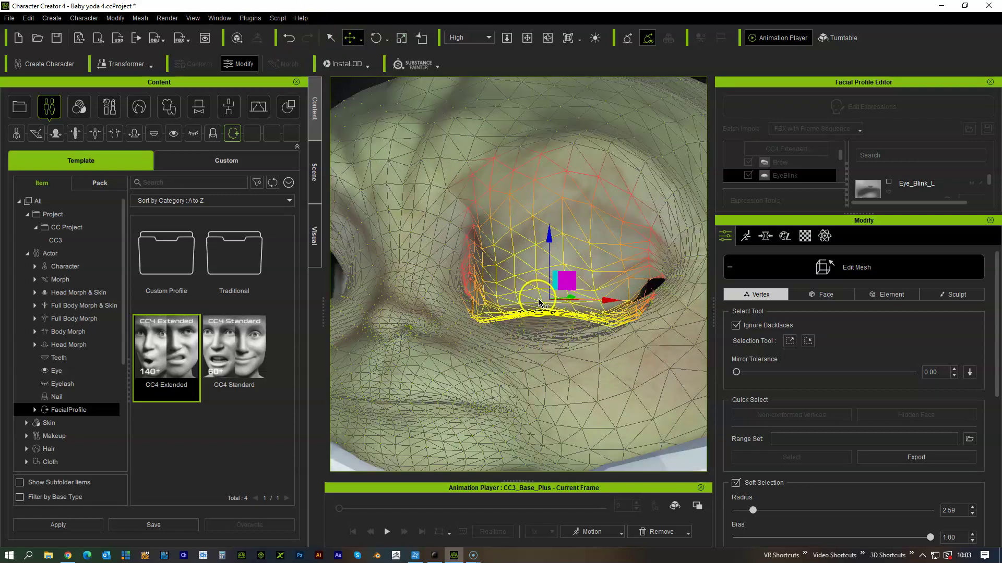
# - Lower the middle of the upper lid edge further using soft selection radii of about 0.89 and 0.00
pyautogui.moveTo(749, 523); pyautogui.dragTo(743, 516)
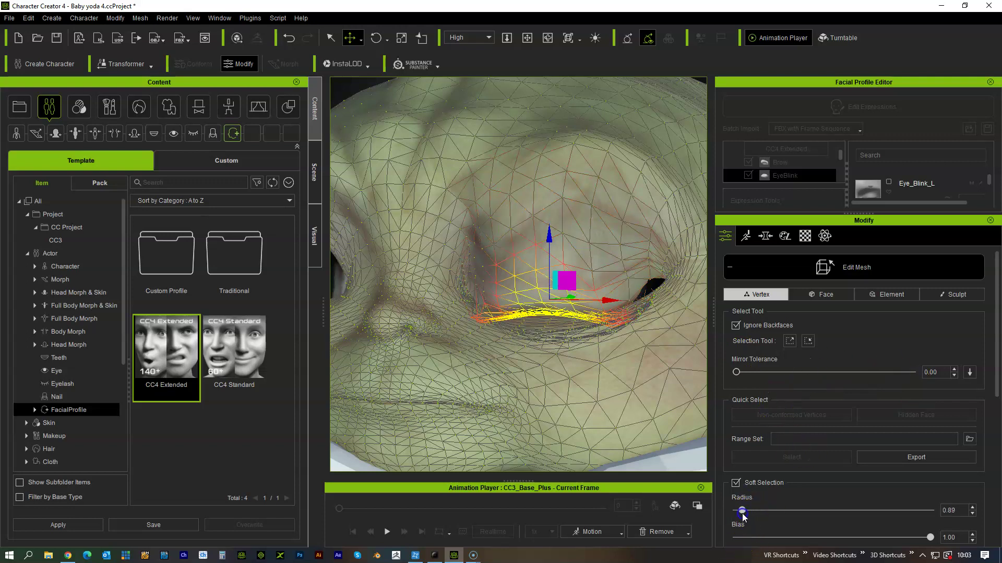
pyautogui.moveTo(552, 244); pyautogui.dragTo(554, 253)
pyautogui.moveTo(741, 511); pyautogui.dragTo(737, 517)
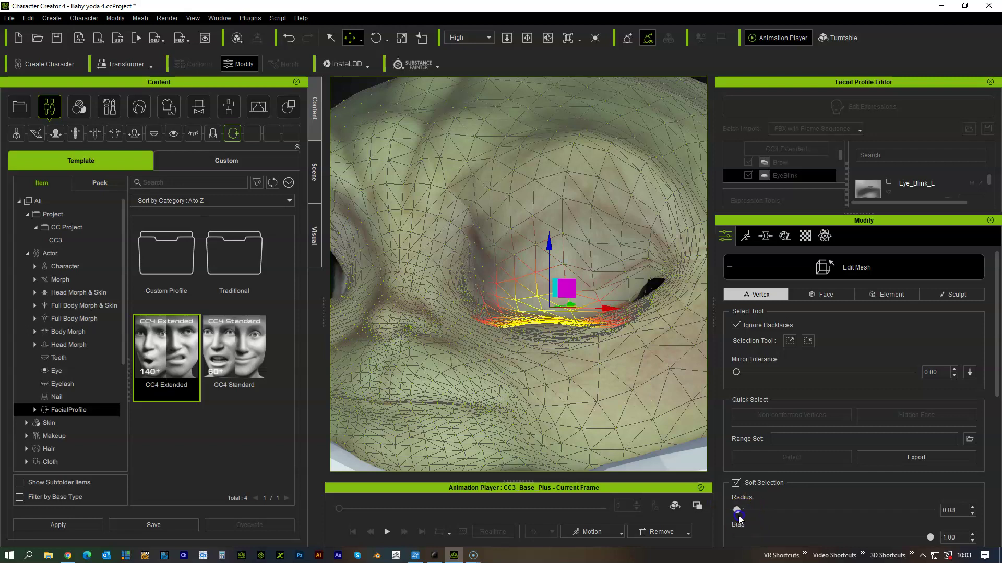
pyautogui.click(808, 343)
pyautogui.moveTo(553, 247); pyautogui.dragTo(554, 256)
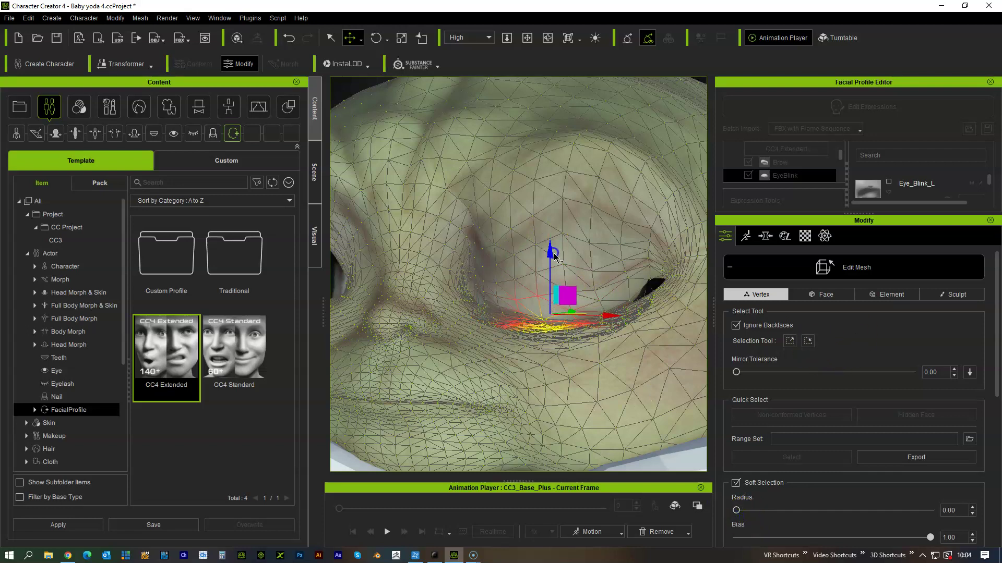
# - Select the upper lid vertices at the eye's outer corner and move them down to close the gap
pyautogui.click(642, 285)
pyautogui.moveTo(624, 298); pyautogui.dragTo(597, 381, button='right')
pyautogui.moveTo(678, 284); pyautogui.dragTo(676, 297)
pyautogui.moveTo(677, 298); pyautogui.dragTo(708, 223, button='right')
pyautogui.moveTo(646, 233); pyautogui.dragTo(647, 238)
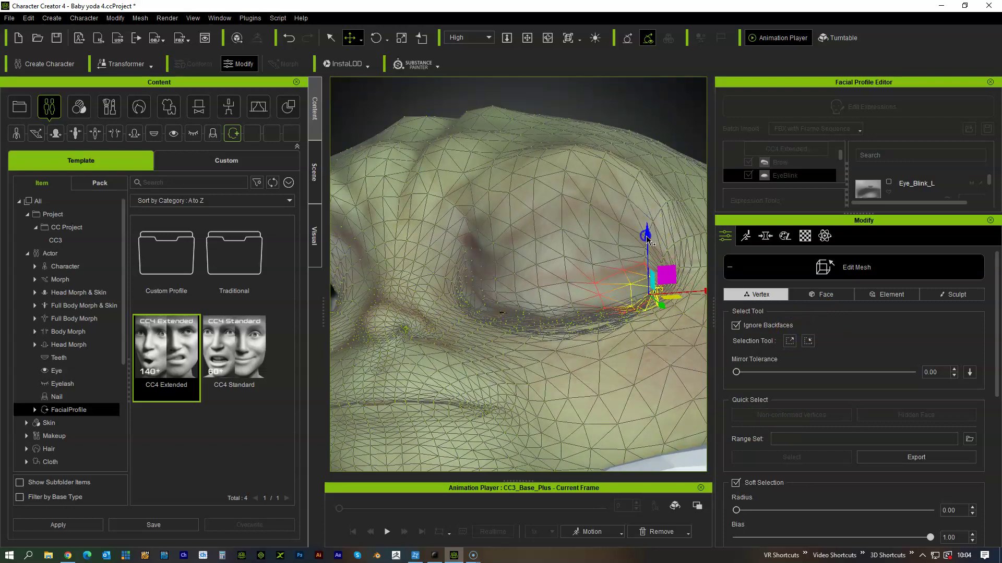
# - Adjust the vertices at the lid's inner corner, setting the soft selection radius to about 1.30
pyautogui.moveTo(647, 334); pyautogui.dragTo(513, 269, button='right')
pyautogui.moveTo(496, 269); pyautogui.dragTo(518, 252)
pyautogui.moveTo(516, 256)
pyautogui.mouseDown(button='right')
pyautogui.moveTo(471, 273)
pyautogui.moveTo(513, 272)
pyautogui.mouseUp(button='right')
pyautogui.moveTo(736, 510); pyautogui.dragTo(747, 511)
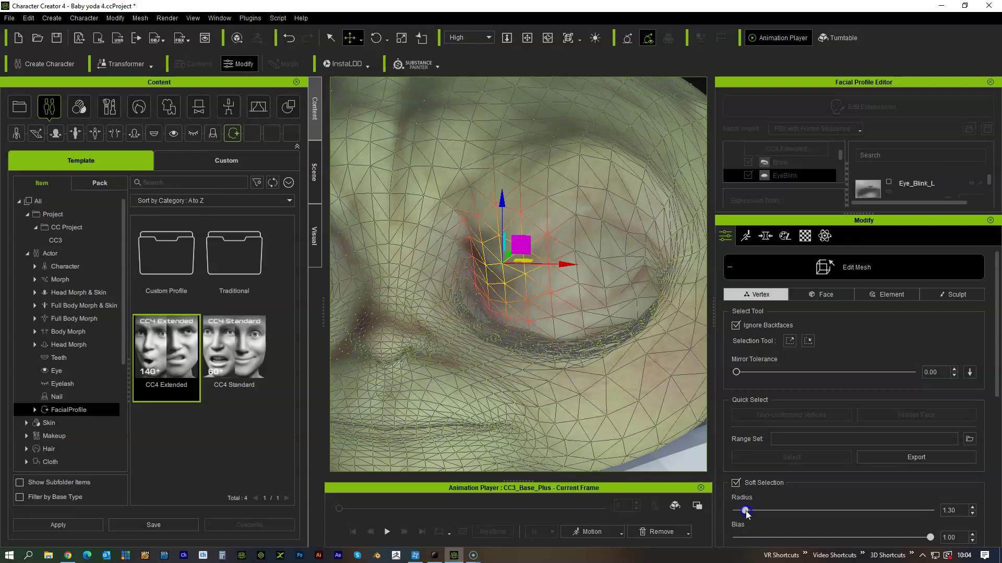
pyautogui.moveTo(581, 346); pyautogui.dragTo(368, 313, button='right')
pyautogui.moveTo(568, 254); pyautogui.dragTo(527, 244, button='right')
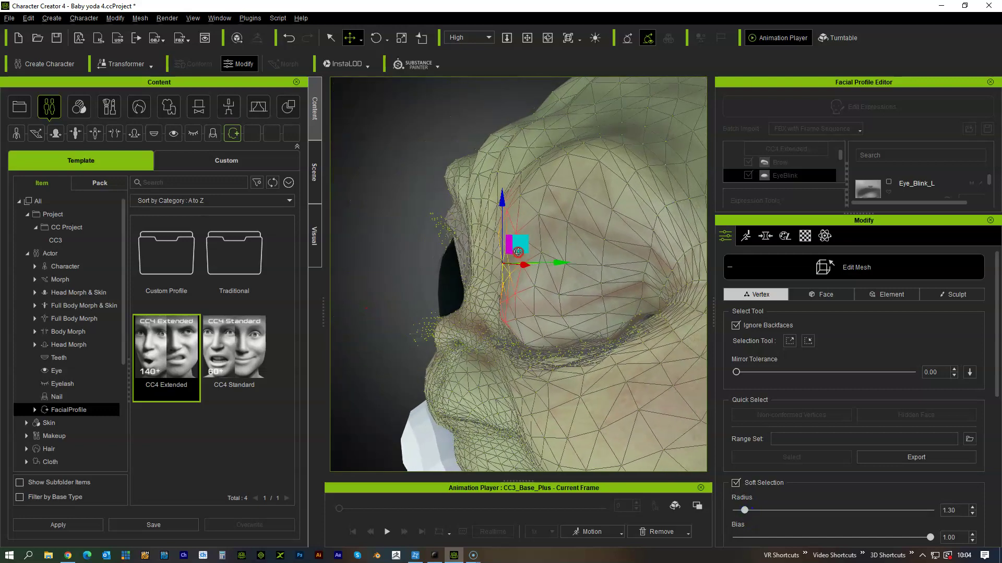
# - Select vertices on the inner part of the closed lid and examine the crease there from several angles
pyautogui.click(481, 282)
pyautogui.moveTo(480, 282); pyautogui.dragTo(589, 255, button='right')
pyautogui.scroll(3, 589, 267)
pyautogui.click(574, 277)
pyautogui.click(572, 277)
pyautogui.moveTo(505, 282); pyautogui.dragTo(520, 253, button='right')
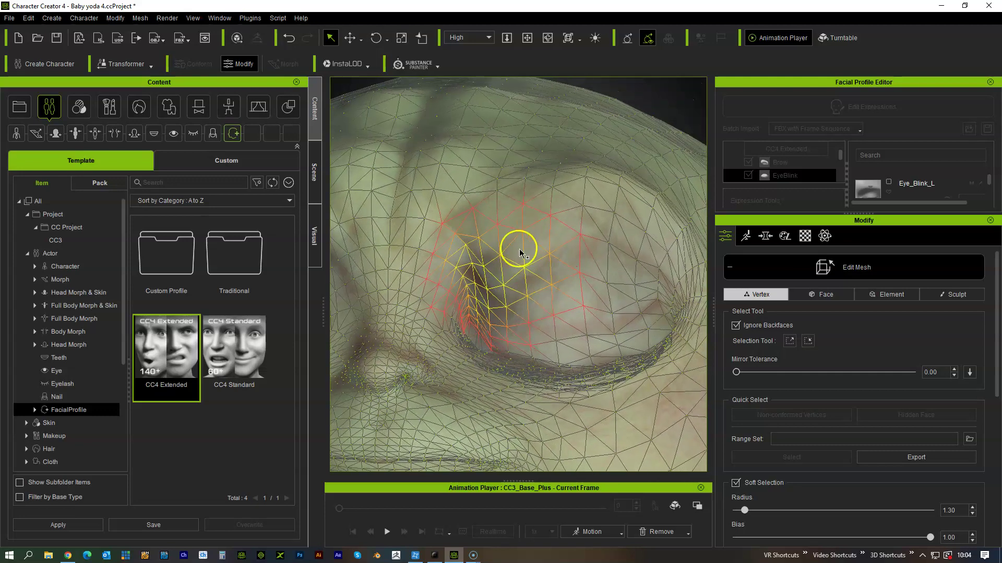
pyautogui.moveTo(503, 289); pyautogui.dragTo(511, 288, button='right')
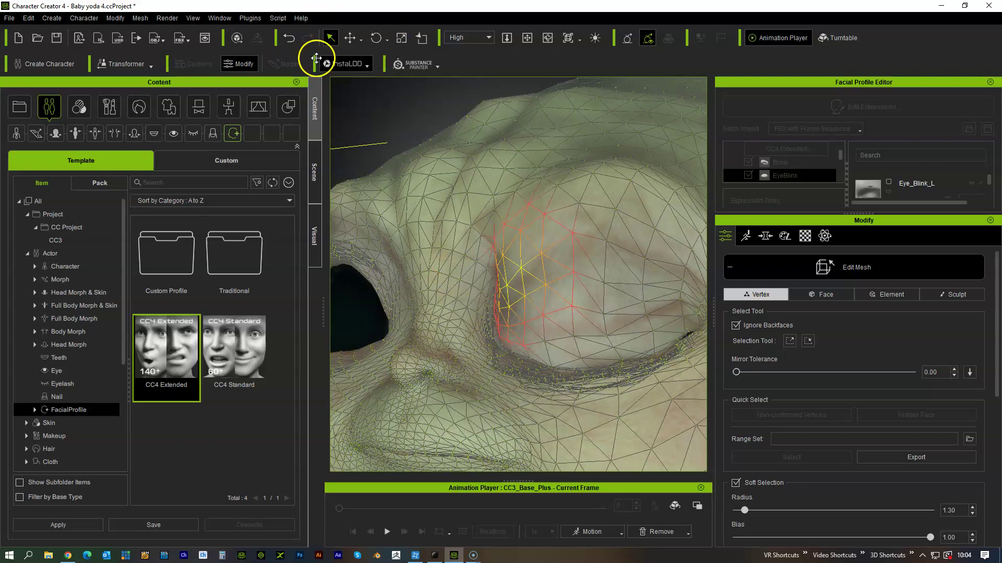
pyautogui.click(349, 38)
pyautogui.moveTo(455, 121)
pyautogui.mouseDown(button='right')
pyautogui.moveTo(534, 272)
pyautogui.moveTo(729, 294)
pyautogui.mouseUp(button='right')
pyautogui.moveTo(664, 272); pyautogui.dragTo(662, 270, button='right')
pyautogui.scroll(-4, 662, 271)
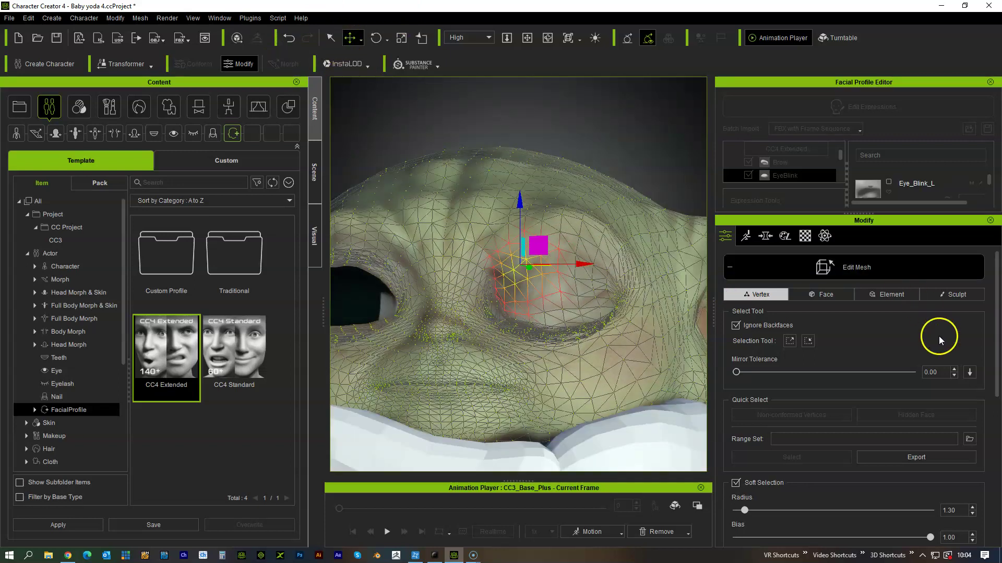
# - Switch mesh editing to Sculpt and smooth the closed lid with the smoothing brush at radius 20, strength 0.50
pyautogui.click(951, 295)
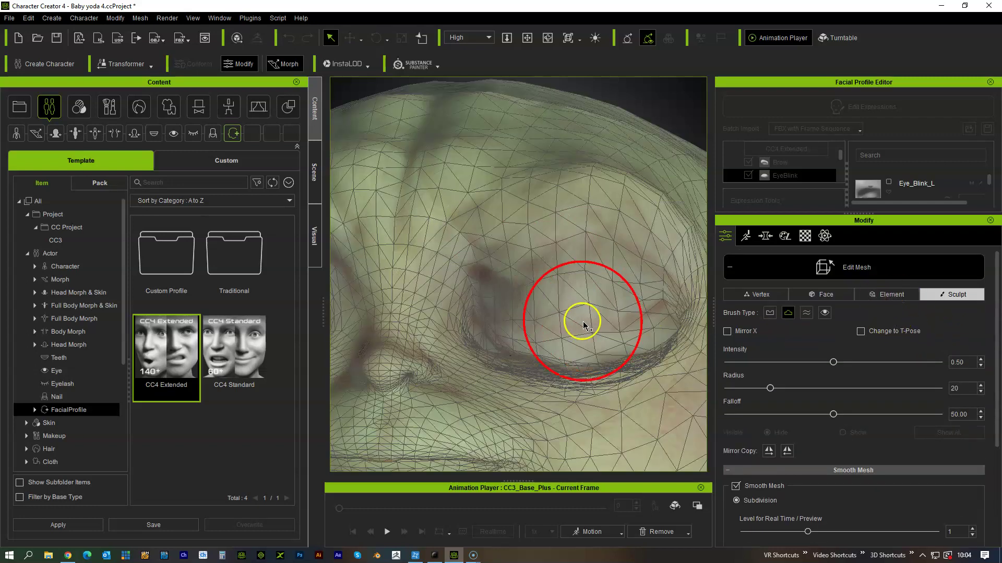
pyautogui.click(807, 313)
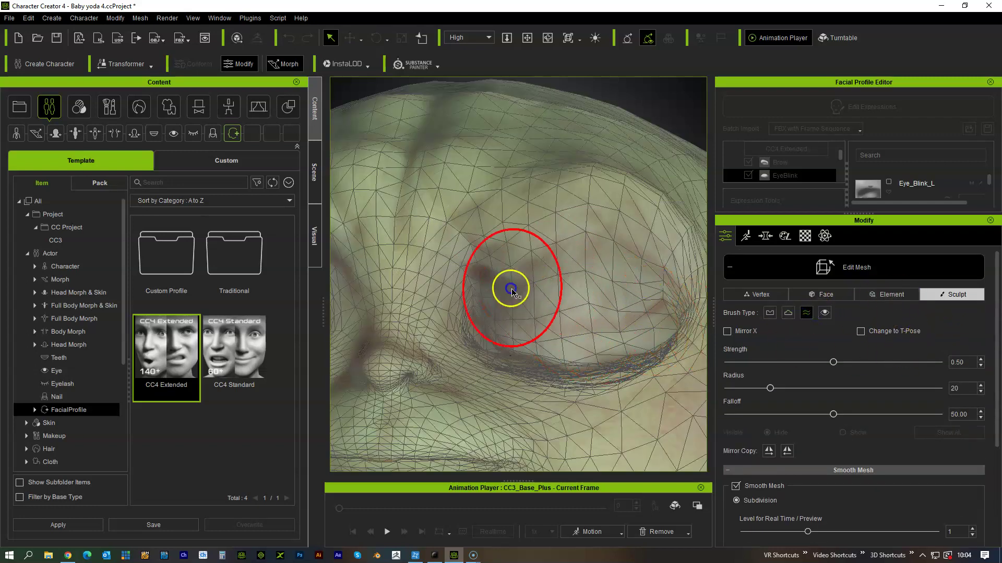
pyautogui.moveTo(626, 327)
pyautogui.mouseDown()
pyautogui.moveTo(656, 293)
pyautogui.moveTo(579, 340)
pyautogui.moveTo(521, 329)
pyautogui.mouseUp()
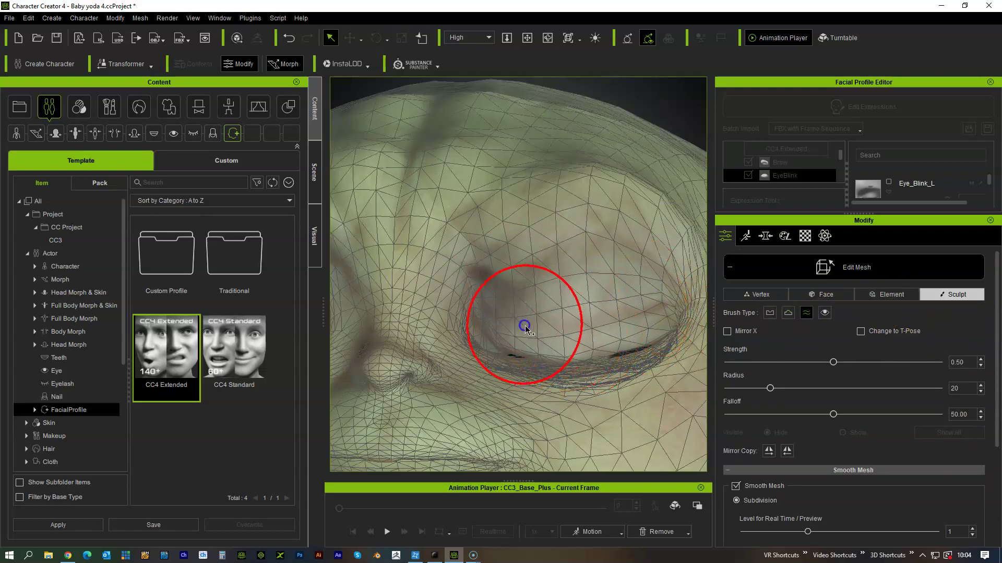
# - Build up the closed lid with the raising sculpt brush to cover the slits along its lower edge
pyautogui.click(787, 313)
pyautogui.click(637, 340)
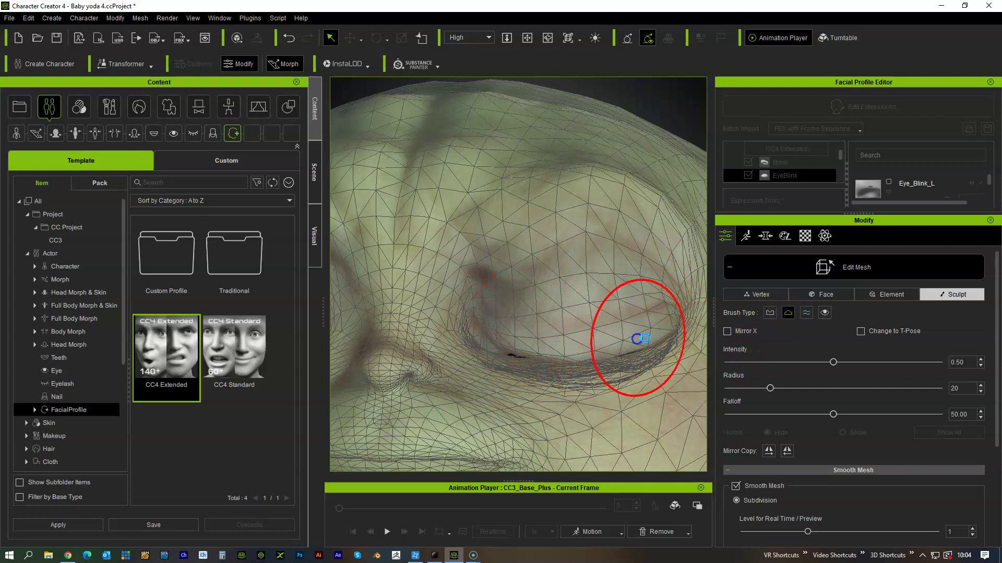
pyautogui.click(526, 339)
pyautogui.scroll(-2, 519, 344)
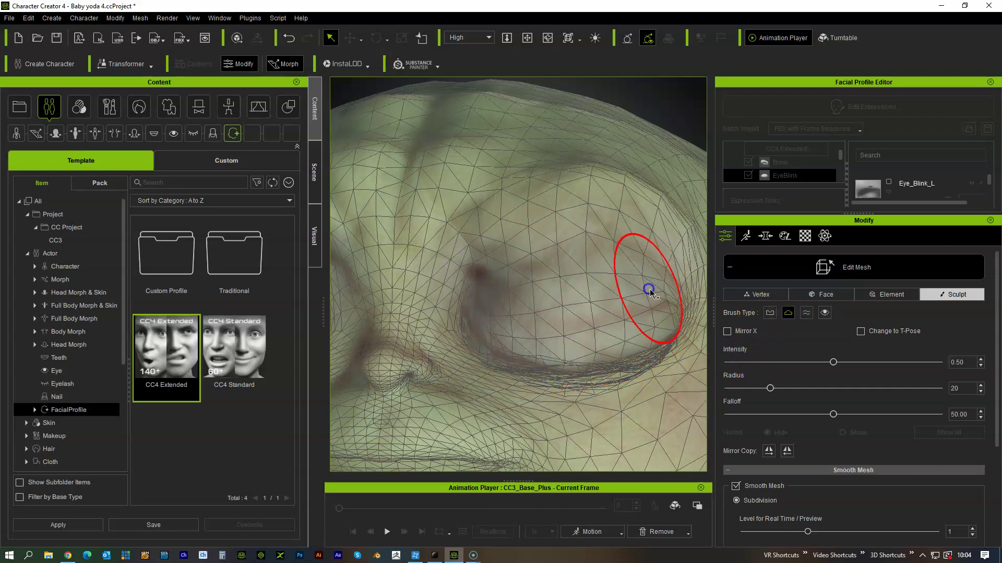
# - Return to the smoothing brush and even out the remaining bumps on the closed lid
pyautogui.scroll(-3, 649, 340)
pyautogui.scroll(-3, 648, 358)
pyautogui.scroll(4, 570, 336)
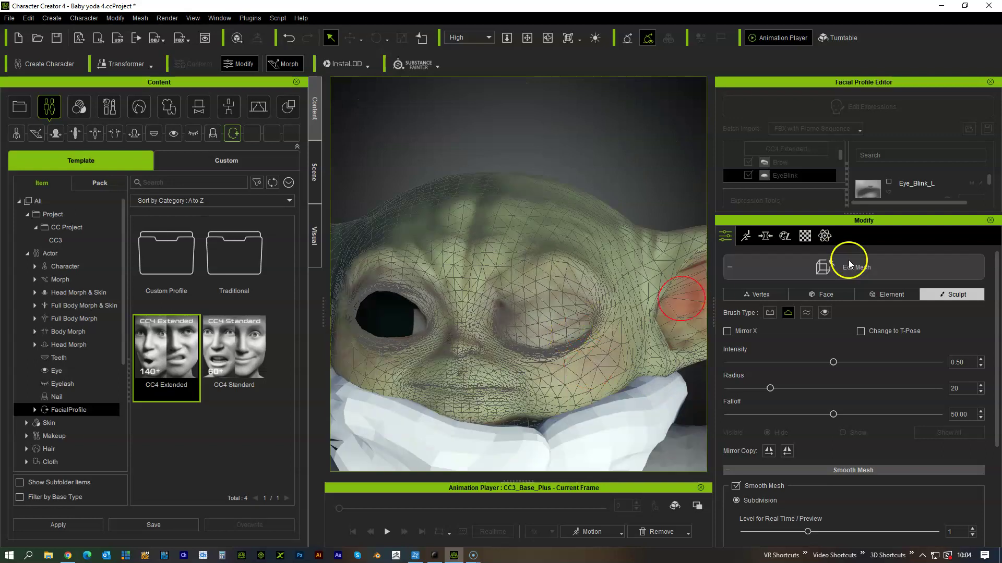
pyautogui.click(803, 312)
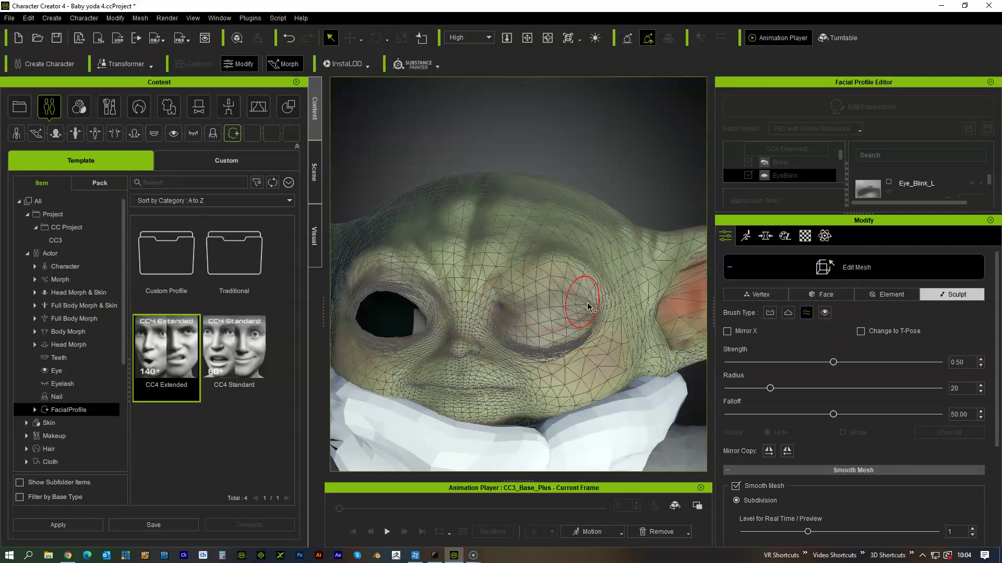
pyautogui.scroll(3, 605, 362)
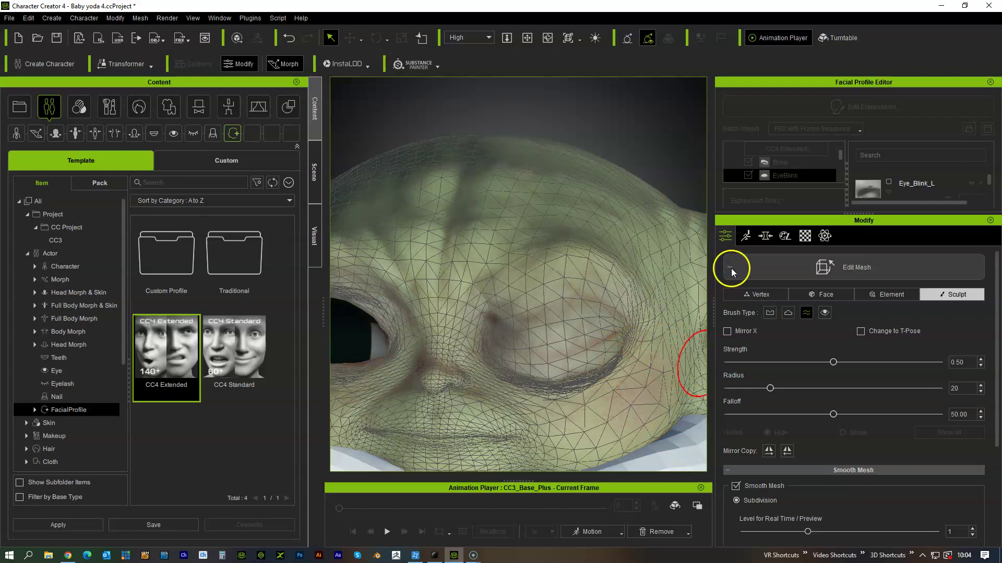
# - Leave mesh editing and enlarge the facial profile editor area to show the eye blink expressions
pyautogui.press('Escape')
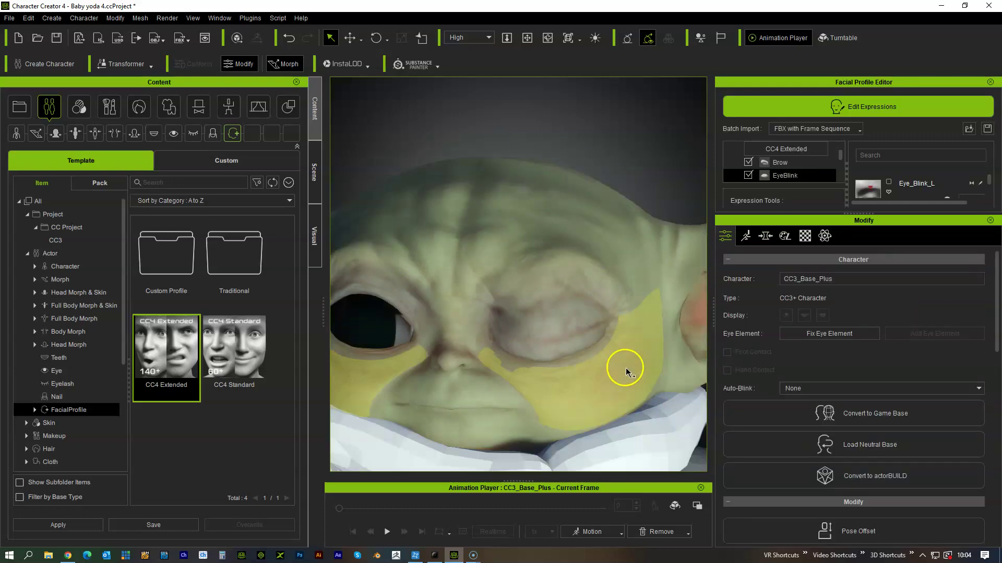
pyautogui.scroll(-3, 573, 388)
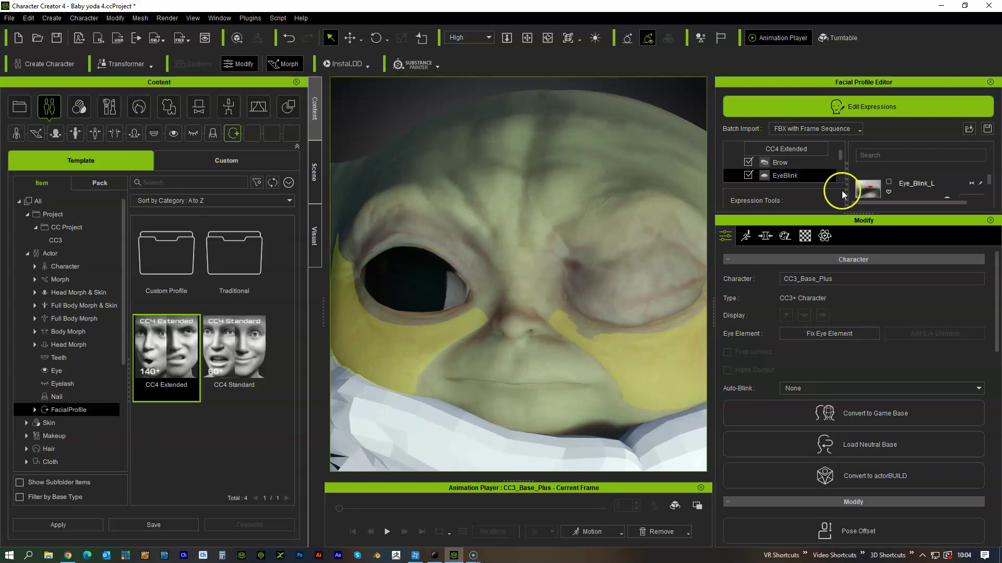
pyautogui.moveTo(866, 212); pyautogui.dragTo(879, 455)
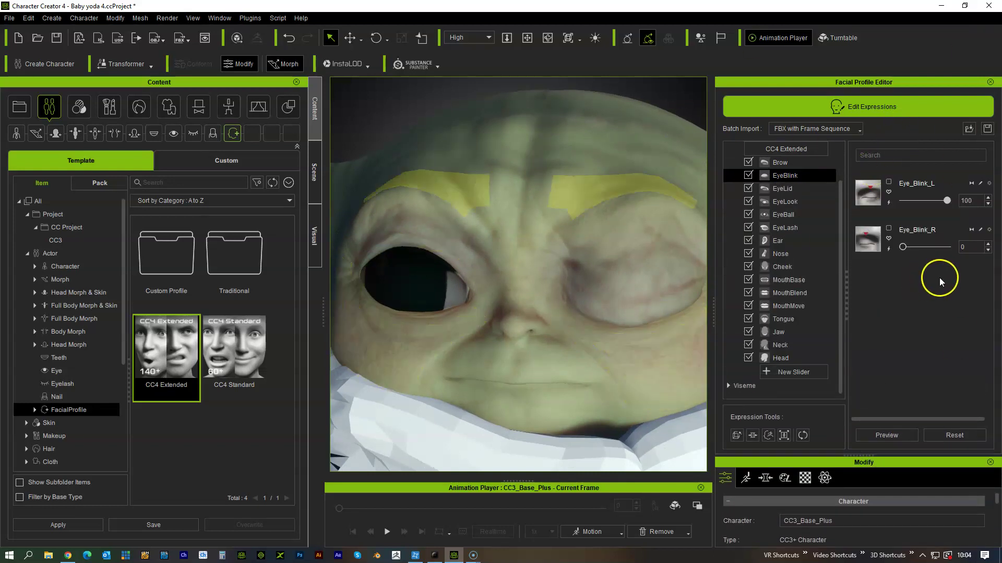
# - Test the corrected left eye blink by varying Eye_Blink_L between 0 and 100, ending at 100
pyautogui.moveTo(949, 206); pyautogui.dragTo(805, 208)
pyautogui.moveTo(653, 265); pyautogui.dragTo(615, 252, button='middle')
pyautogui.scroll(-2, 615, 253)
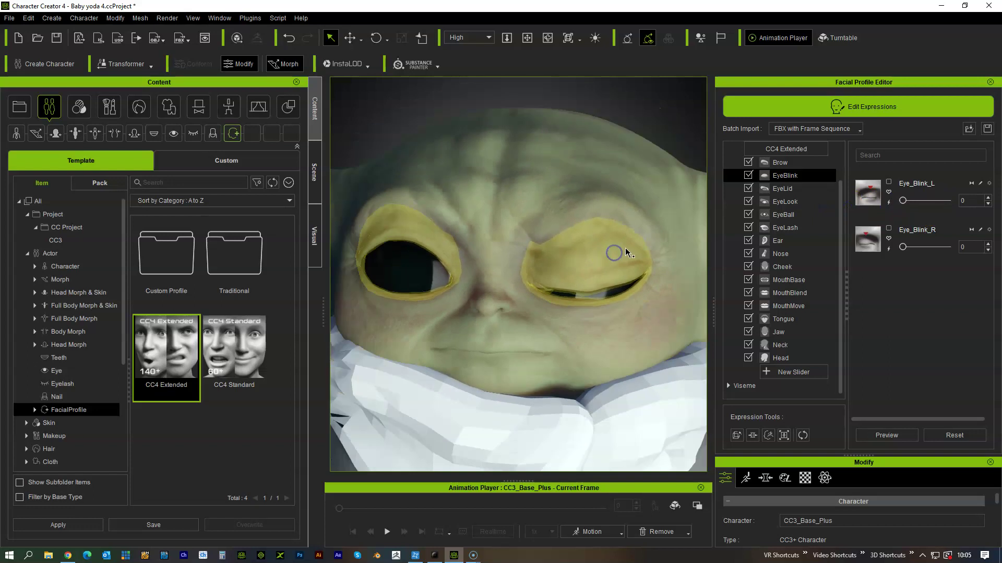
pyautogui.moveTo(905, 204); pyautogui.dragTo(954, 219)
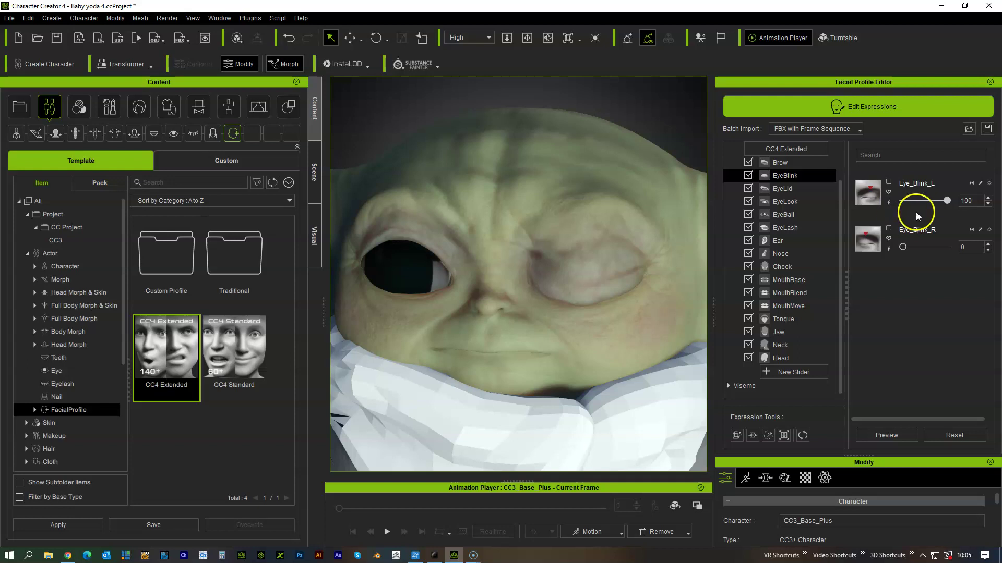
pyautogui.moveTo(949, 201); pyautogui.dragTo(819, 201)
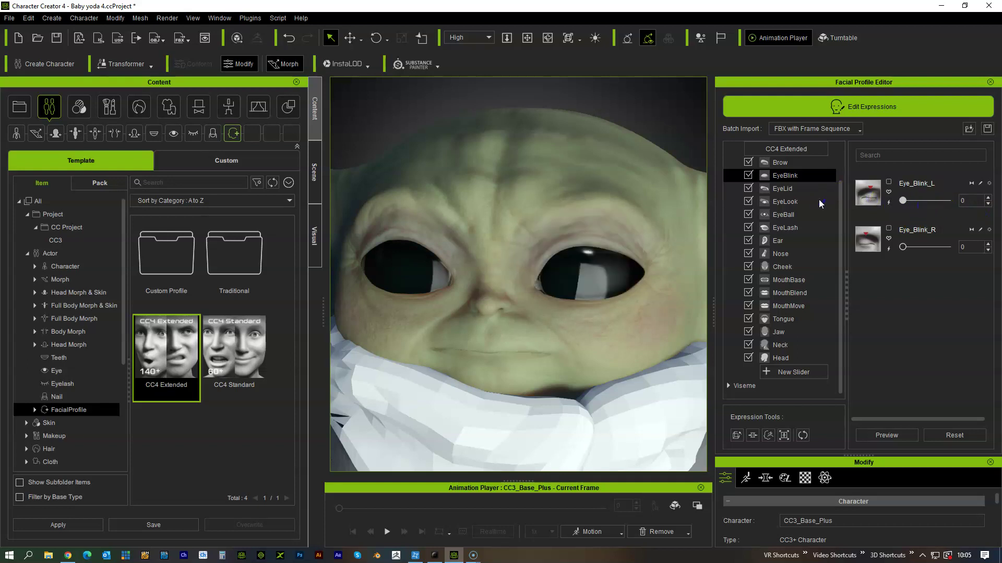
pyautogui.moveTo(902, 202); pyautogui.dragTo(995, 216)
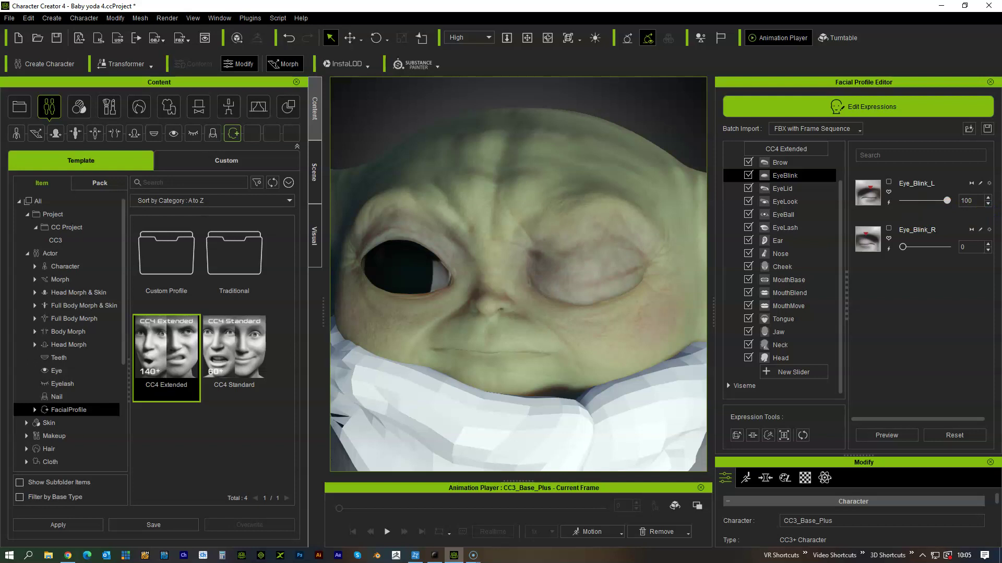
# - Mirror the corrected Eye_Blink_L expression onto the right eye
pyautogui.moveTo(972, 219)
pyautogui.mouseDown()
pyautogui.moveTo(903, 206)
pyautogui.moveTo(979, 218)
pyautogui.mouseUp()
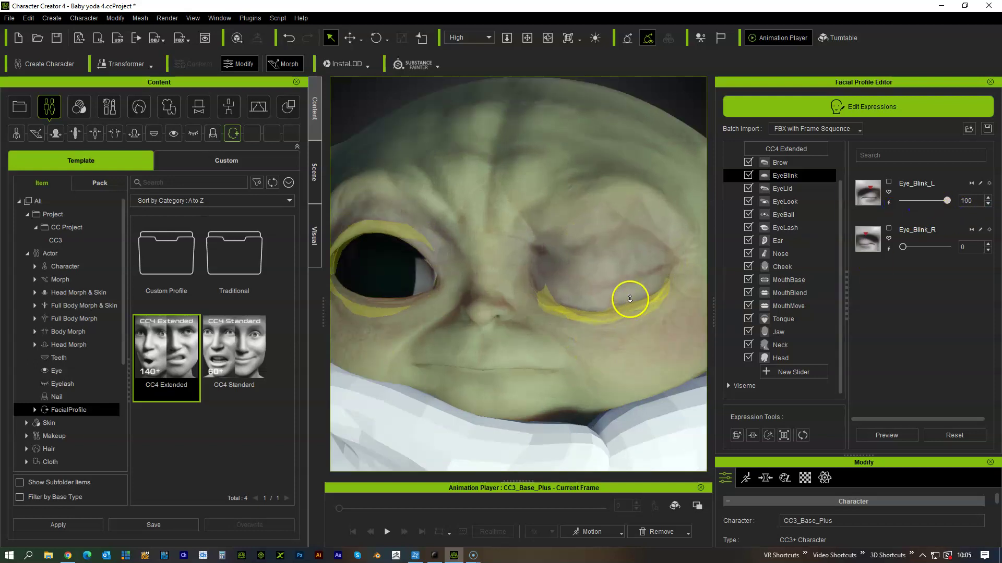
pyautogui.moveTo(946, 201); pyautogui.dragTo(964, 211)
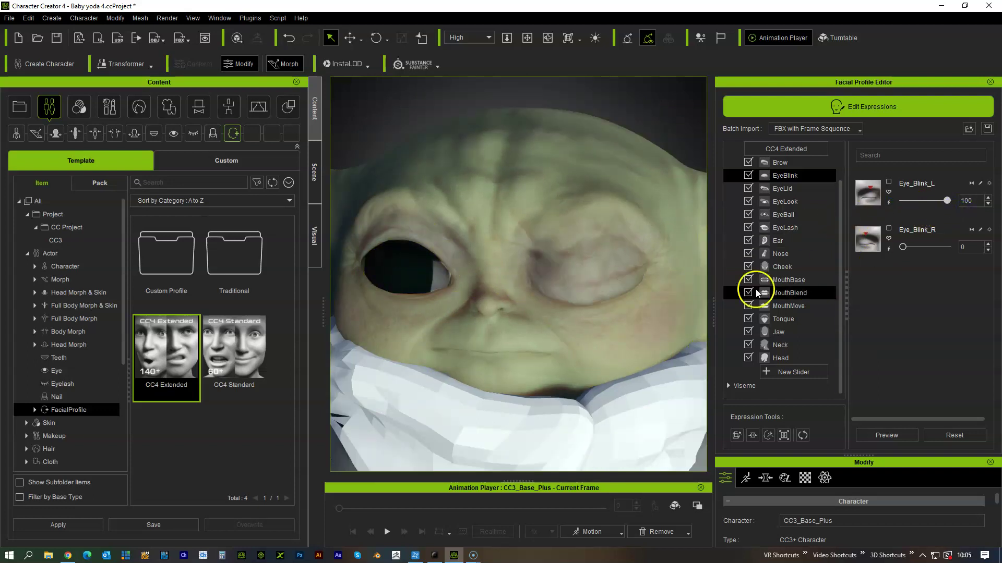
pyautogui.click(971, 183)
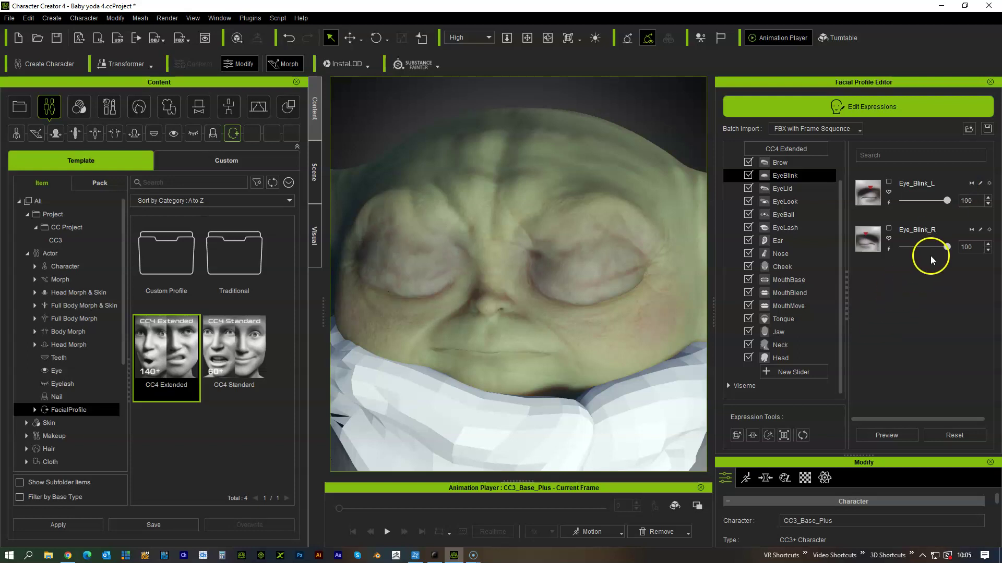
# - Test both eye blinks by varying Eye_Blink_L and Eye_Blink_R between 0 and 100, ending with both at 0
pyautogui.moveTo(947, 247); pyautogui.dragTo(810, 259)
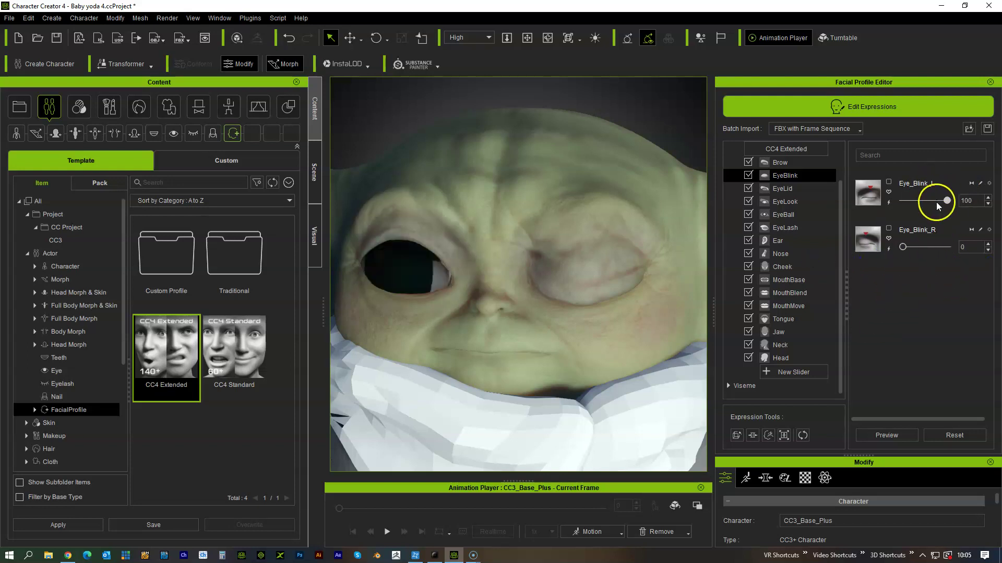
pyautogui.moveTo(947, 200); pyautogui.dragTo(860, 214)
pyautogui.moveTo(901, 247); pyautogui.dragTo(946, 247)
pyautogui.moveTo(904, 200); pyautogui.dragTo(949, 201)
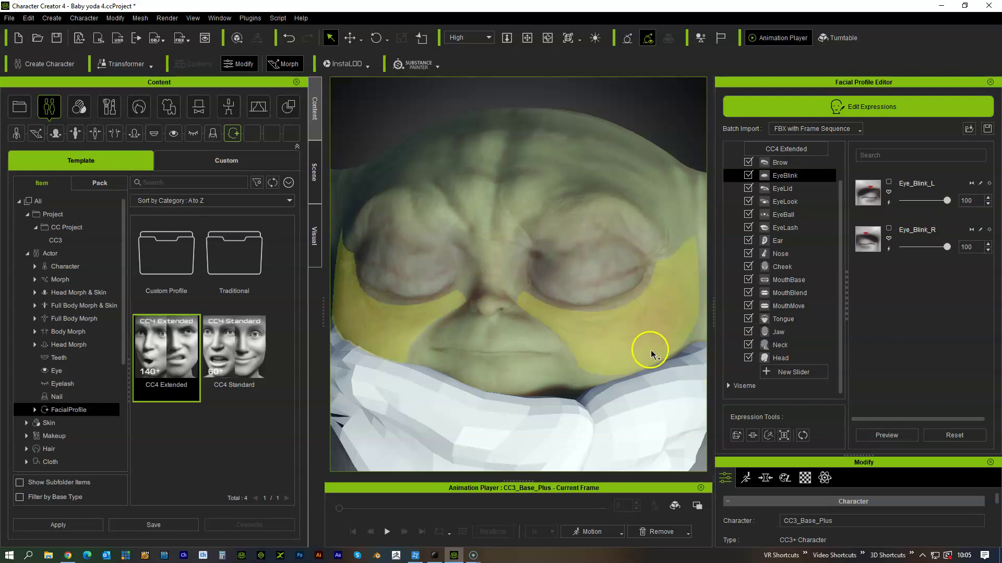
pyautogui.moveTo(947, 248); pyautogui.dragTo(901, 252)
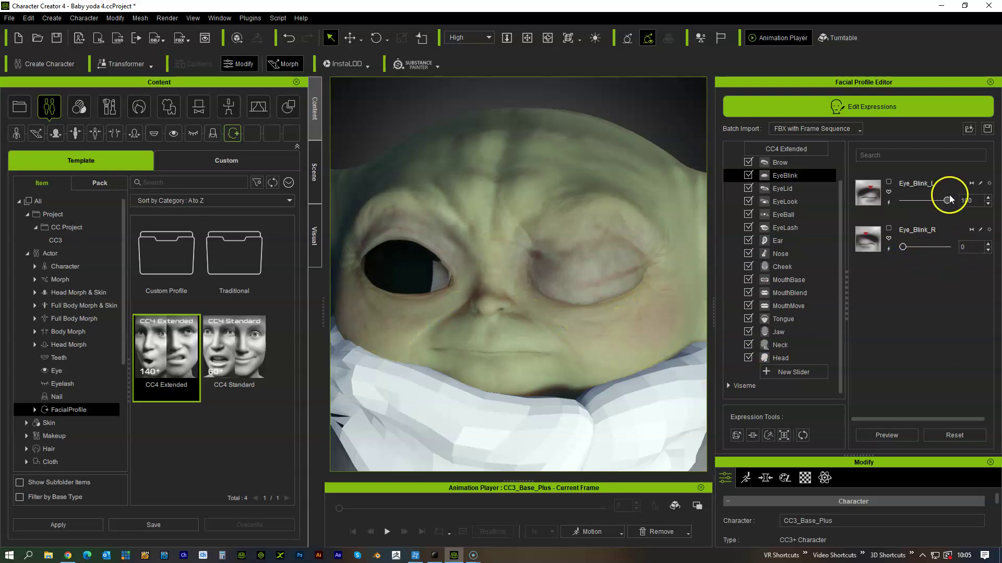
pyautogui.moveTo(947, 200); pyautogui.dragTo(902, 202)
# - Show the Jaw expressions and set Jaw_Open to 100
pyautogui.scroll(-3, 552, 265)
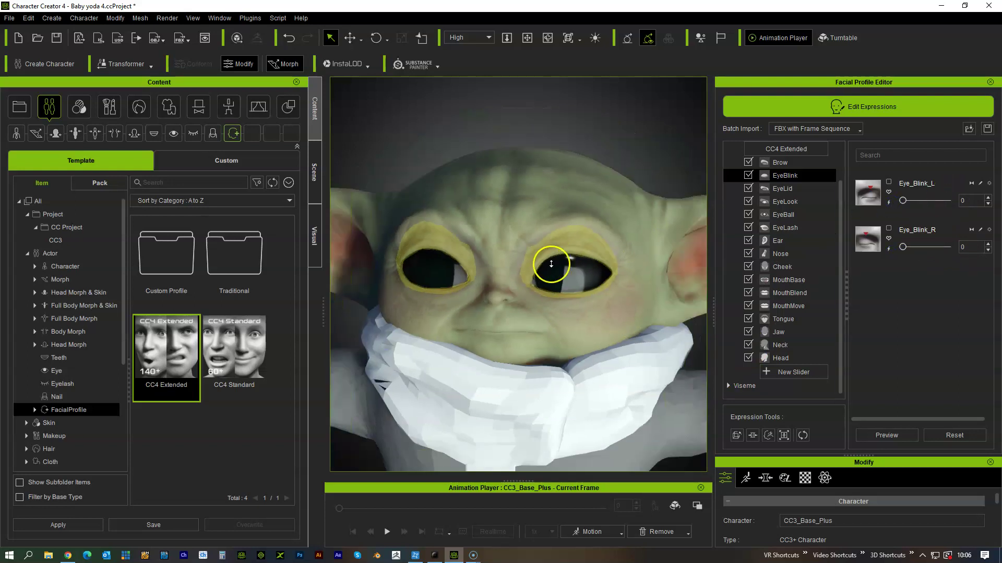
pyautogui.moveTo(562, 326); pyautogui.dragTo(559, 286, button='middle')
pyautogui.moveTo(558, 287); pyautogui.dragTo(504, 272, button='right')
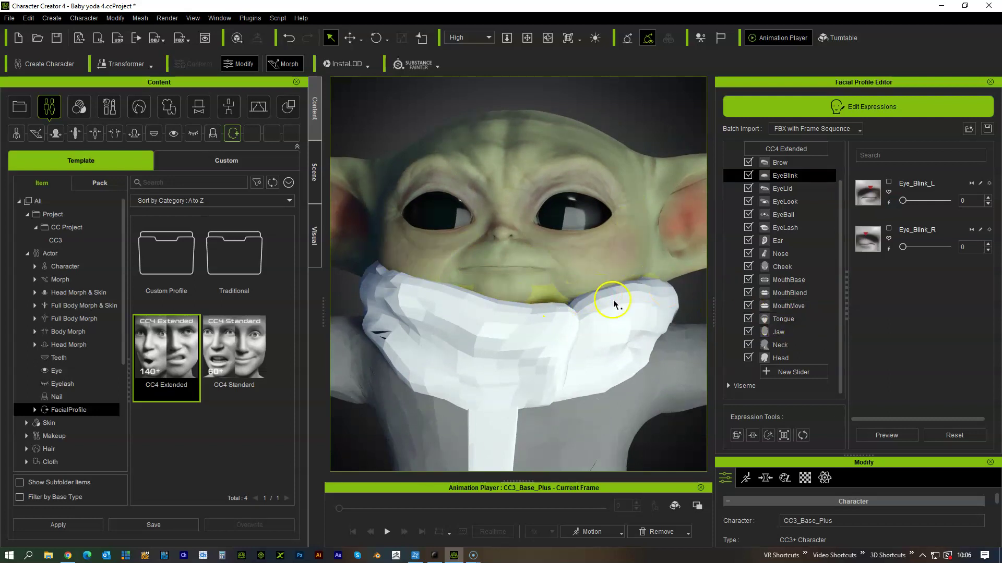
pyautogui.moveTo(613, 304); pyautogui.dragTo(550, 290, button='right')
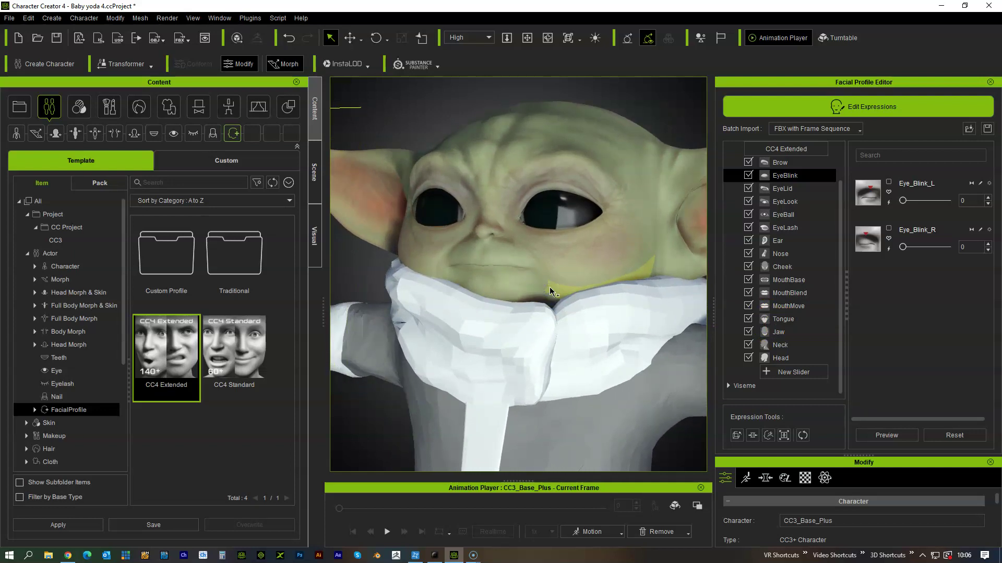
pyautogui.click(808, 335)
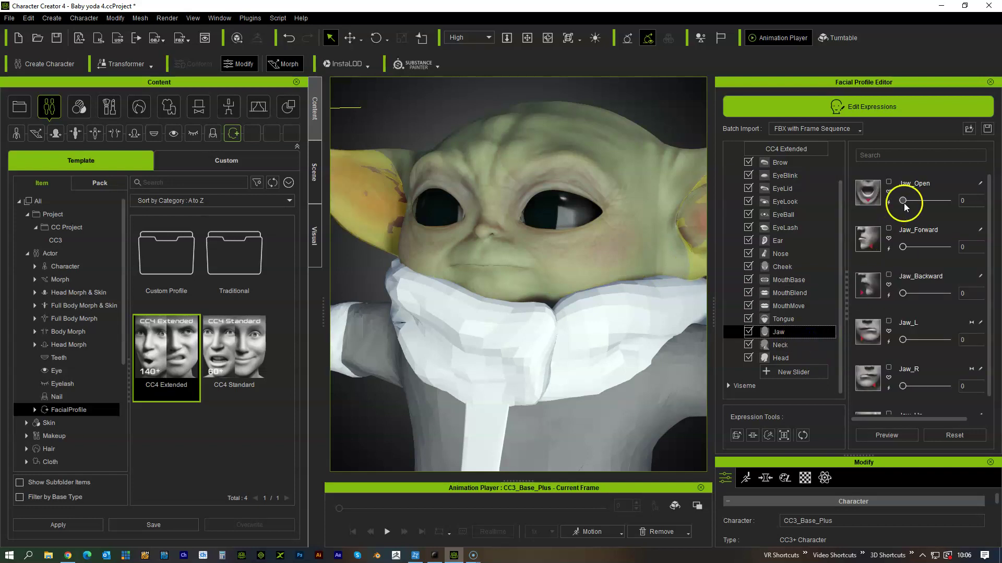
pyautogui.moveTo(903, 201); pyautogui.dragTo(980, 209)
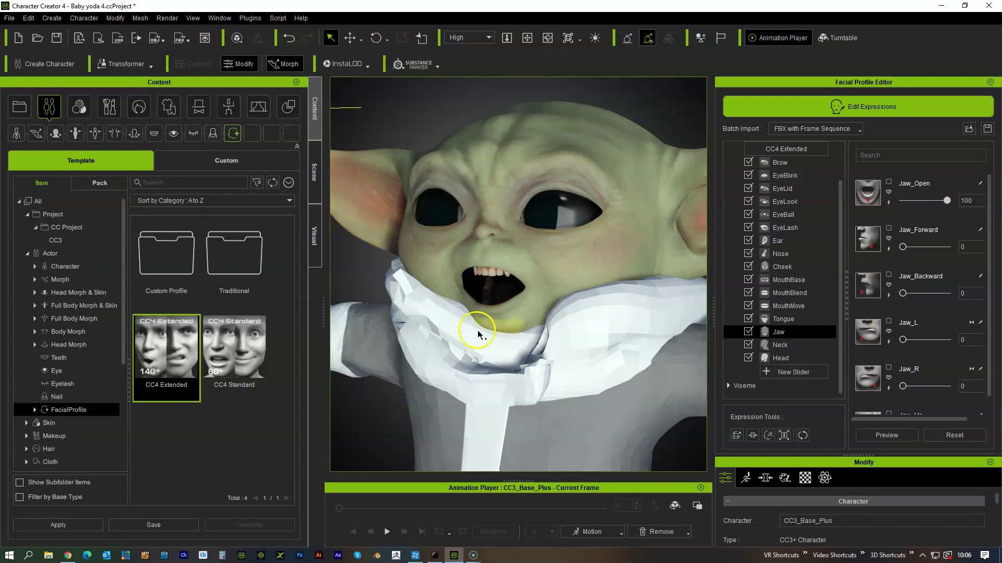
# - Inspect the open mouth from the side and front, and start proportion editing of the facial bones for Jaw_Open
pyautogui.moveTo(470, 324); pyautogui.dragTo(532, 313, button='right')
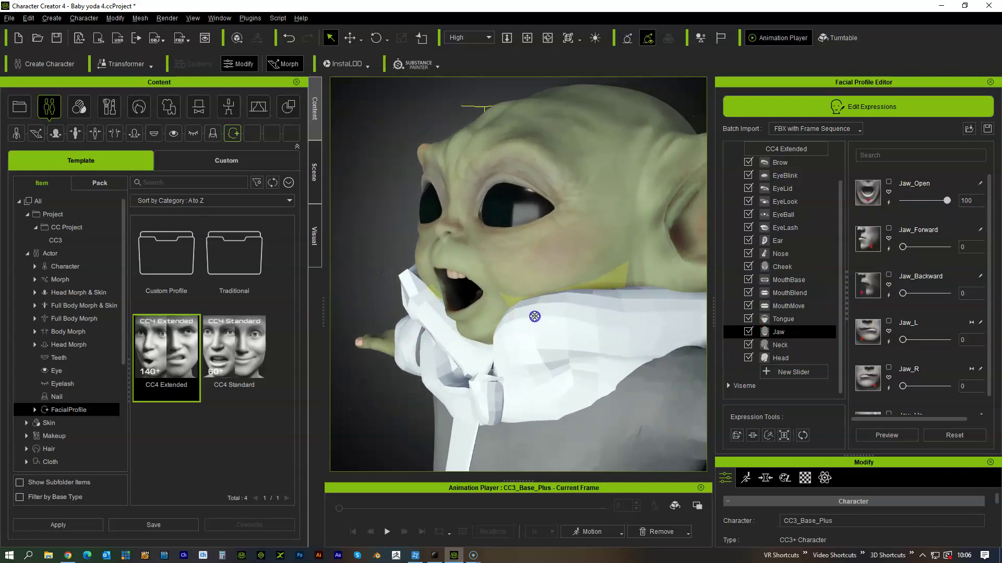
pyautogui.moveTo(447, 313); pyautogui.dragTo(601, 323, button='right')
pyautogui.moveTo(601, 323); pyautogui.dragTo(571, 308, button='middle')
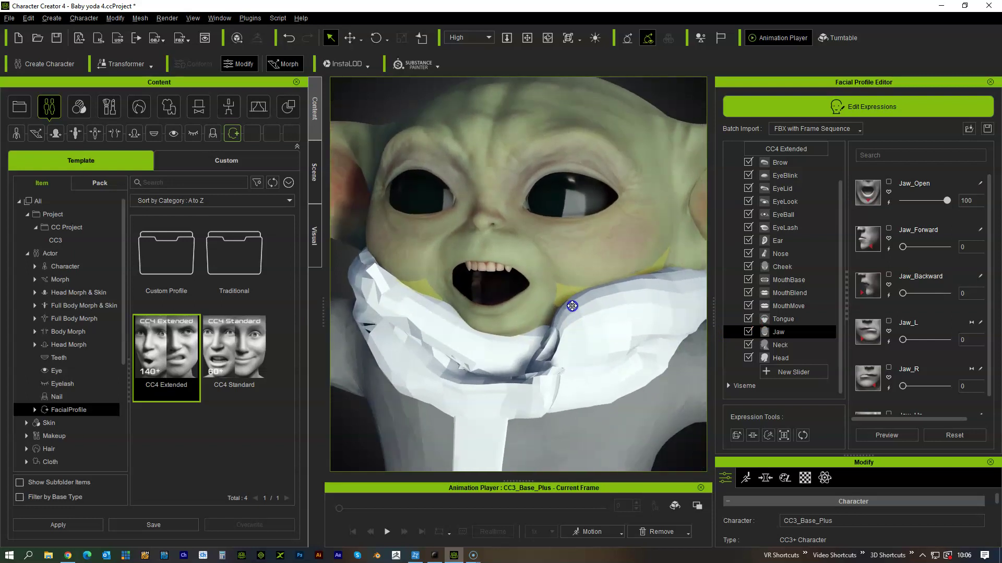
pyautogui.moveTo(461, 308)
pyautogui.mouseDown(button='right')
pyautogui.moveTo(549, 315)
pyautogui.moveTo(464, 305)
pyautogui.mouseUp(button='right')
pyautogui.moveTo(464, 304); pyautogui.dragTo(458, 318, button='middle')
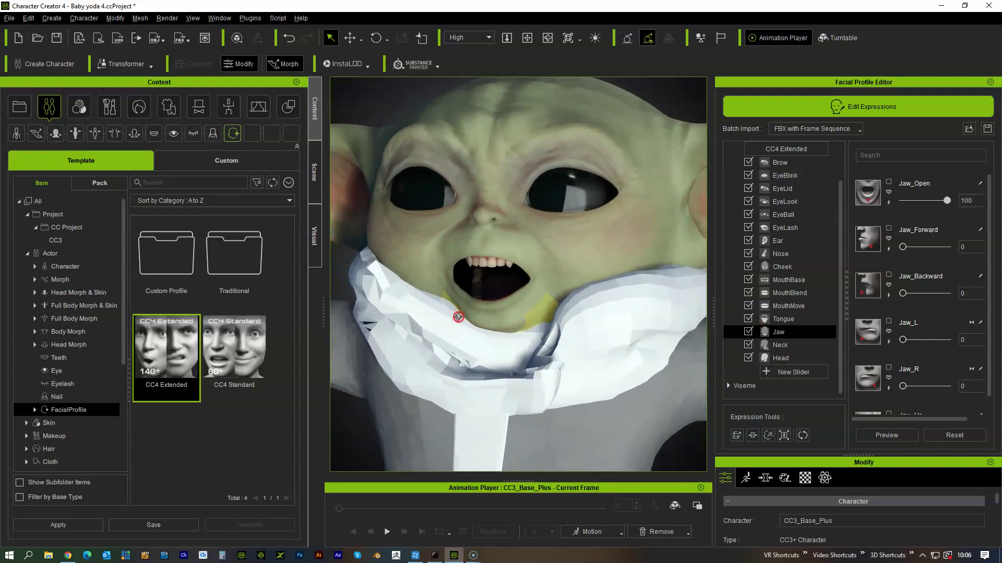
pyautogui.moveTo(573, 315); pyautogui.dragTo(568, 327, button='middle')
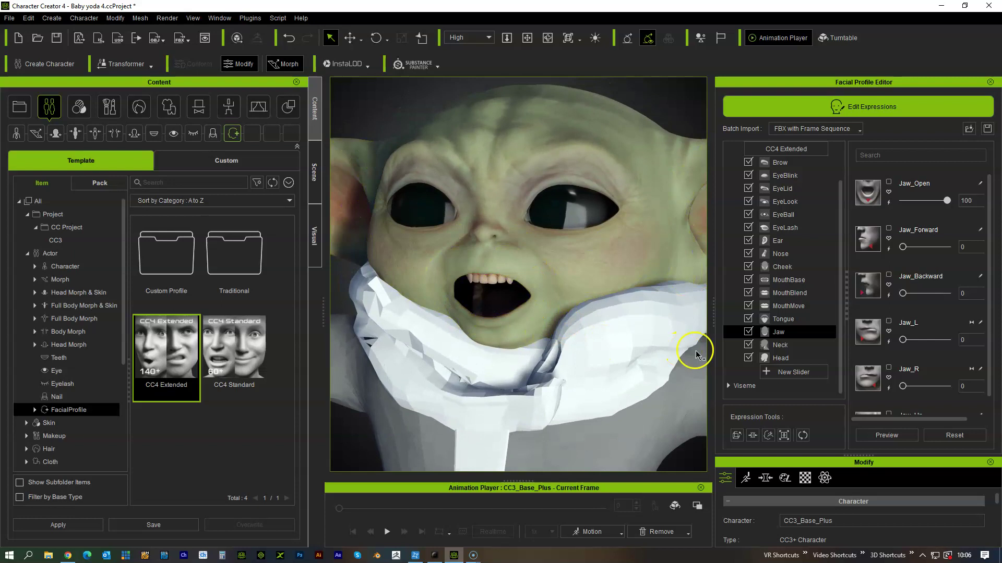
pyautogui.click(784, 437)
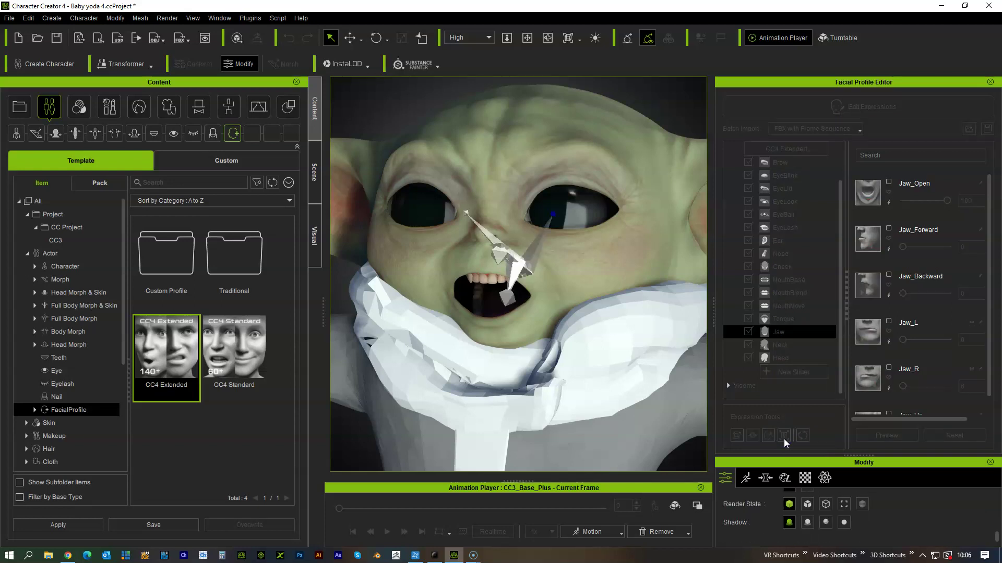
# - Move the jaw bone downward and slightly forward to open the mouth wider
pyautogui.moveTo(566, 288); pyautogui.dragTo(505, 283, button='right')
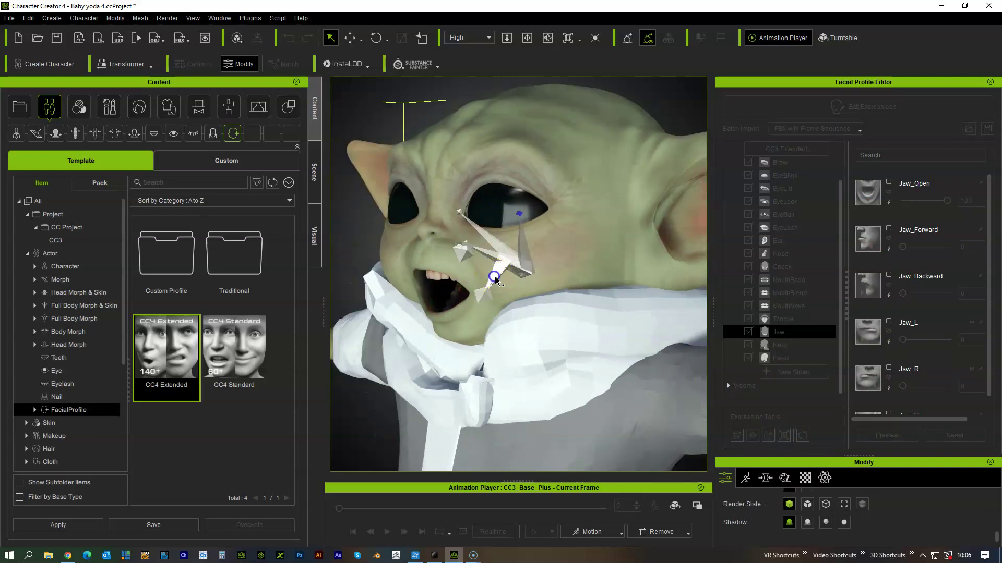
pyautogui.moveTo(512, 313); pyautogui.dragTo(568, 311, button='middle')
pyautogui.scroll(1, 568, 311)
pyautogui.click(350, 42)
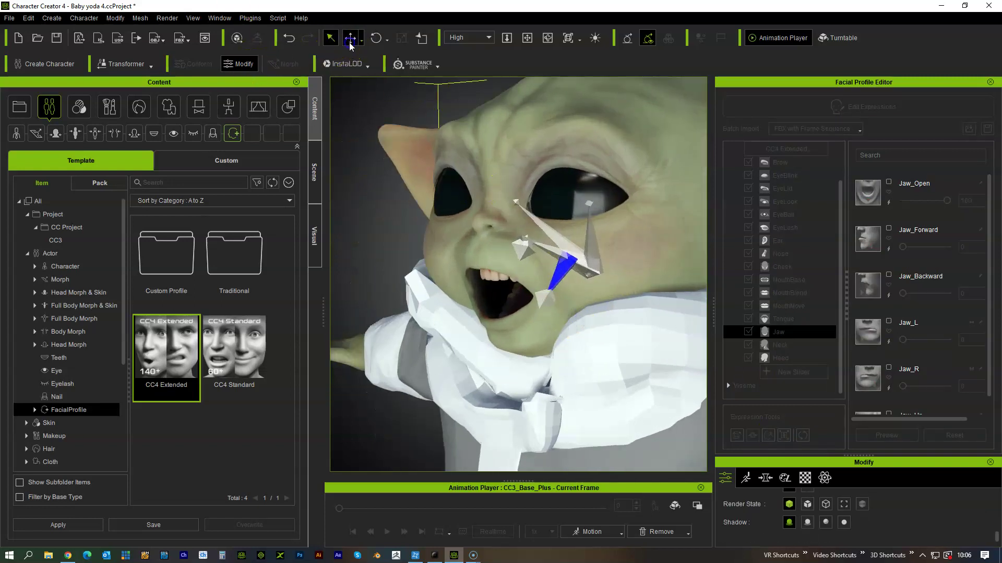
pyautogui.moveTo(569, 199); pyautogui.dragTo(566, 217)
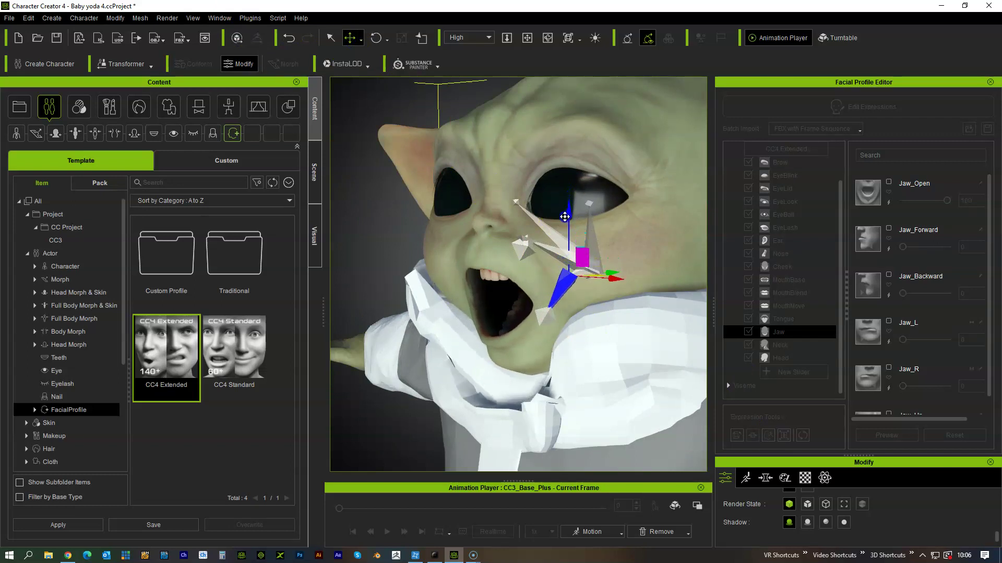
pyautogui.moveTo(569, 255); pyautogui.dragTo(515, 261, button='right')
pyautogui.moveTo(620, 273); pyautogui.dragTo(595, 275)
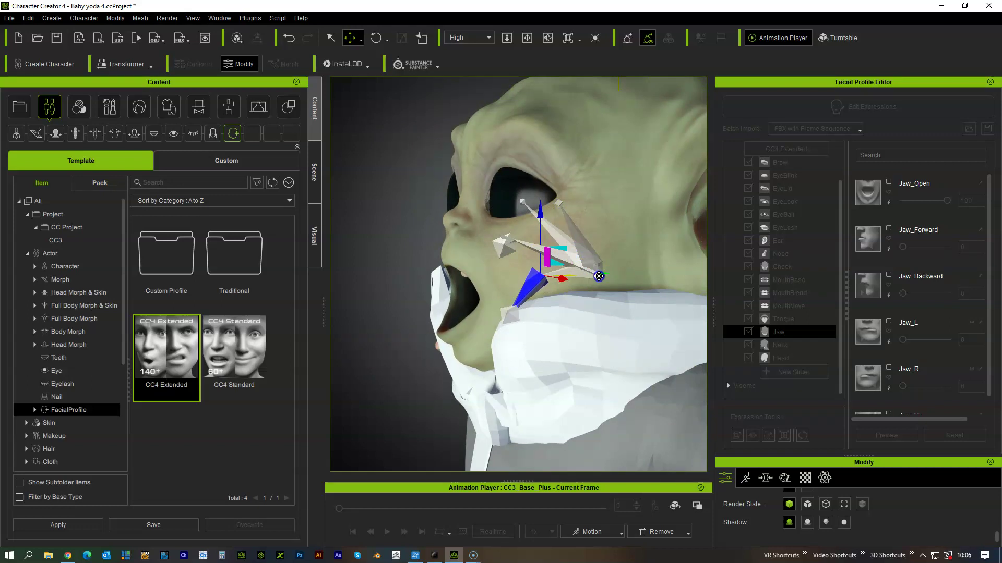
# - Move the lower teeth bone up and forward to place the lower teeth properly inside the open mouth
pyautogui.moveTo(595, 276); pyautogui.dragTo(629, 304, button='right')
pyautogui.moveTo(559, 307); pyautogui.dragTo(675, 307, button='right')
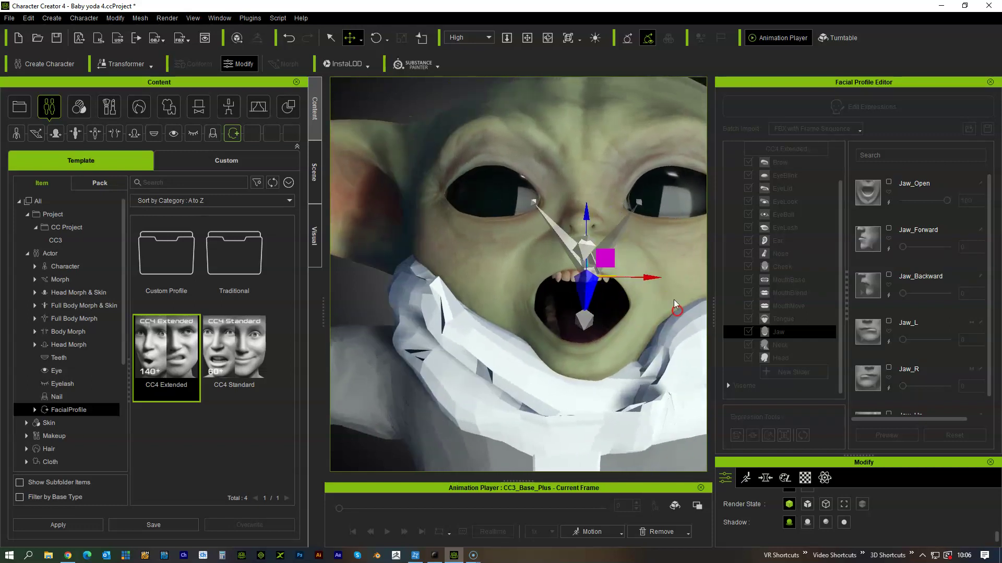
pyautogui.moveTo(669, 294); pyautogui.dragTo(564, 286, button='middle')
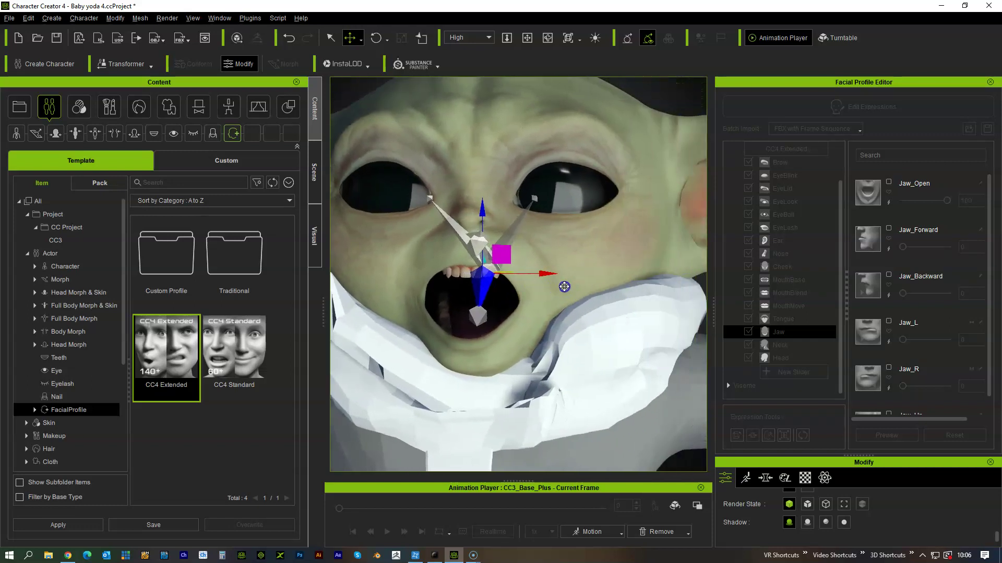
pyautogui.click(475, 319)
pyautogui.moveTo(332, 312); pyautogui.dragTo(339, 340, button='right')
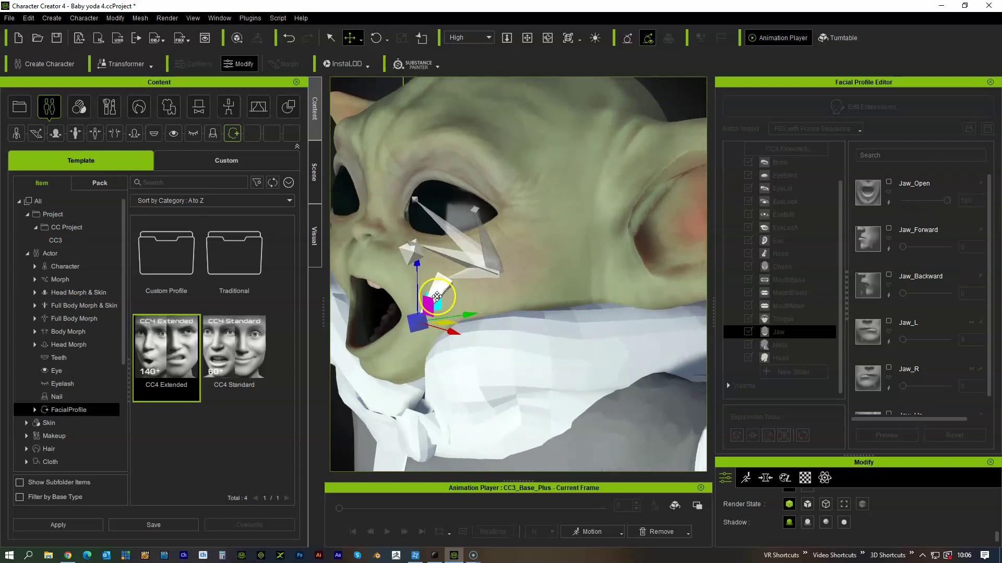
pyautogui.moveTo(437, 299); pyautogui.dragTo(423, 285)
pyautogui.moveTo(361, 343); pyautogui.dragTo(541, 304, button='right')
pyautogui.scroll(2, 561, 287)
pyautogui.scroll(-2, 553, 274)
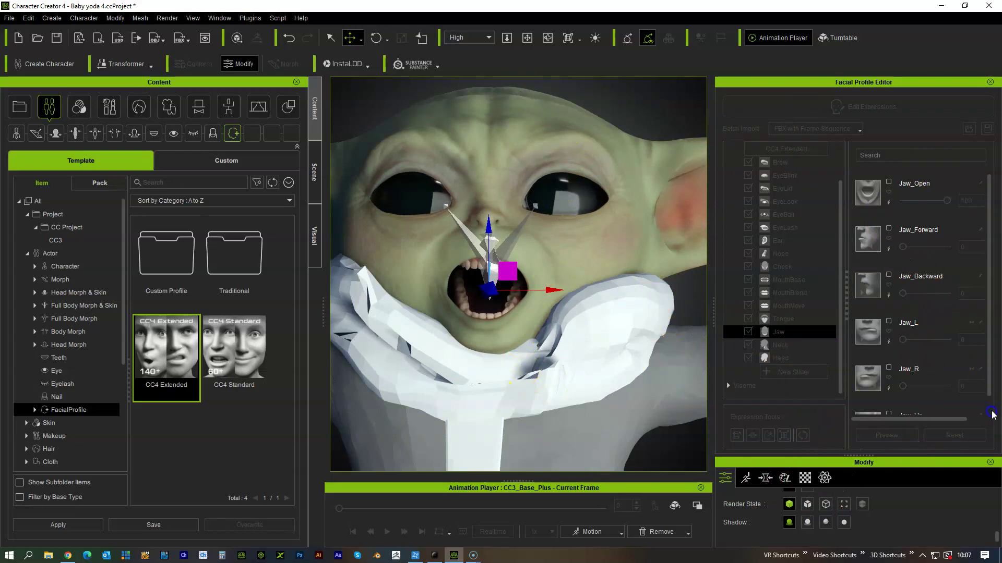
# - Group the Modify panel with the Facial Profile Editor in one tabbed area and leave proportion editing
pyautogui.moveTo(944, 462); pyautogui.dragTo(880, 456)
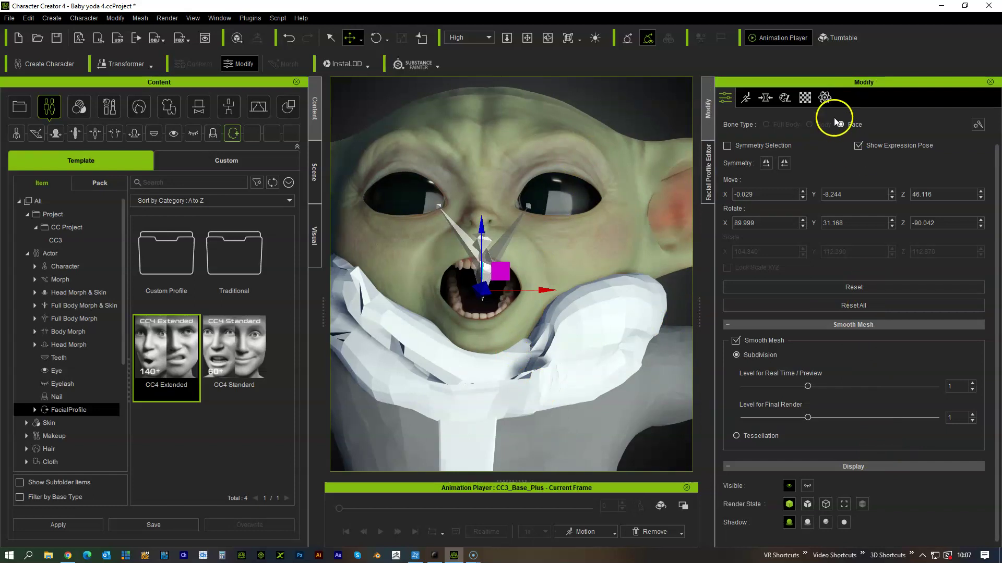
pyautogui.click(708, 181)
pyautogui.click(710, 109)
pyautogui.scroll(1, 817, 216)
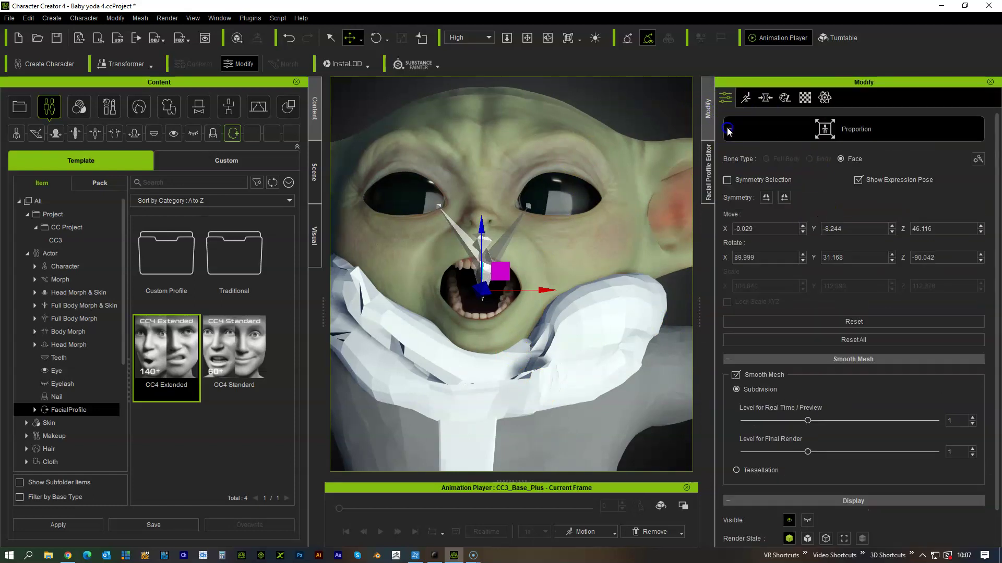
pyautogui.click(749, 128)
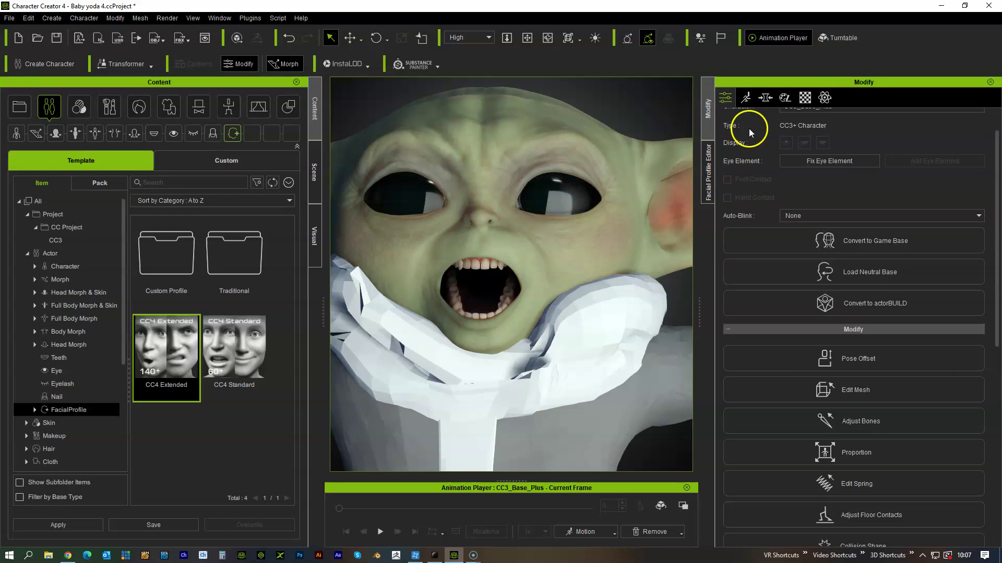
# - Return to the facial profile editor and quick-update the Jaw_Open expression with the adjusted jaw and teeth bones
pyautogui.click(708, 180)
pyautogui.moveTo(496, 291); pyautogui.dragTo(560, 295, button='right')
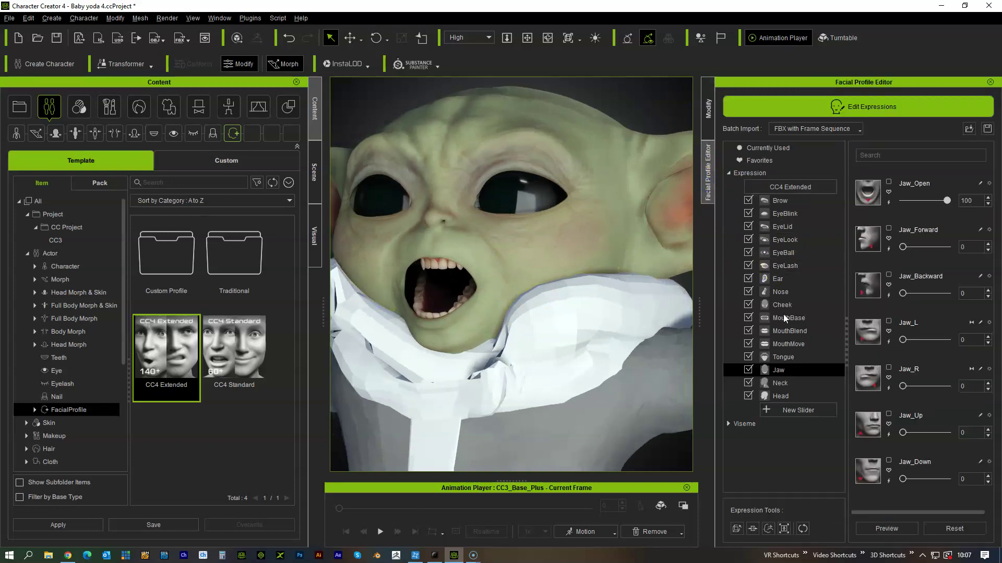
pyautogui.click(888, 203)
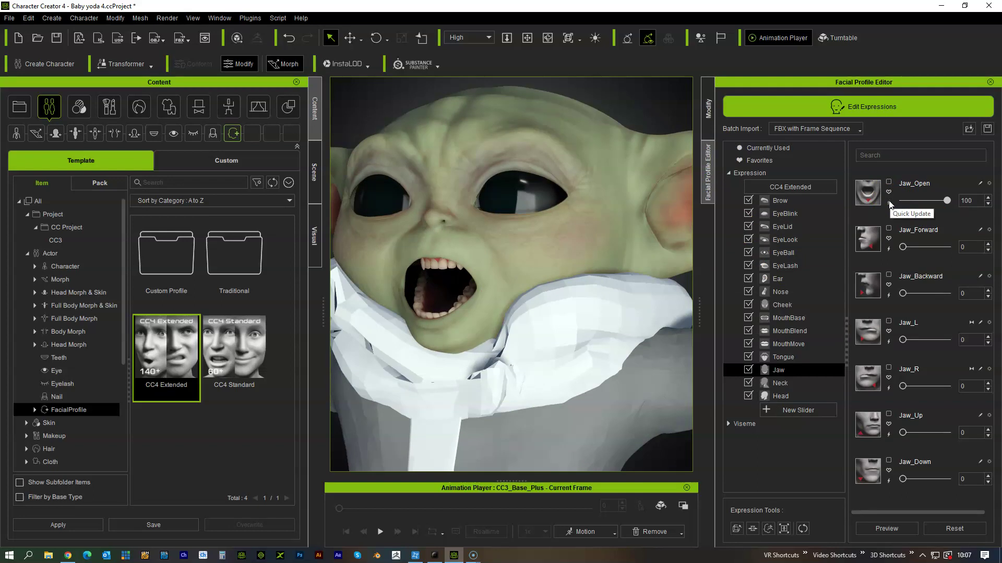
pyautogui.click(889, 202)
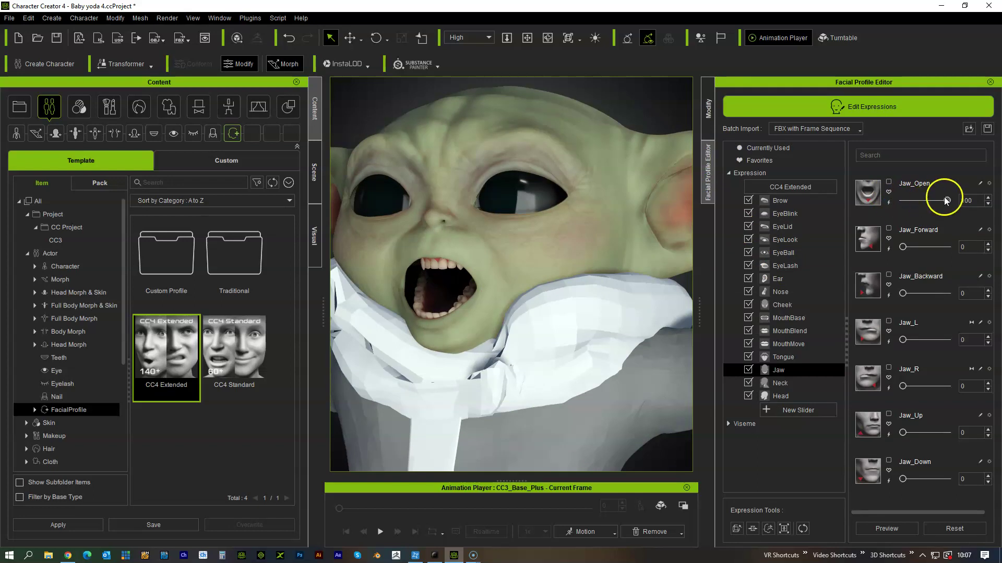
# - Test the updated Jaw_Open expression, viewing the mouth from the side at 100 and ending at 0
pyautogui.moveTo(944, 200); pyautogui.dragTo(999, 235)
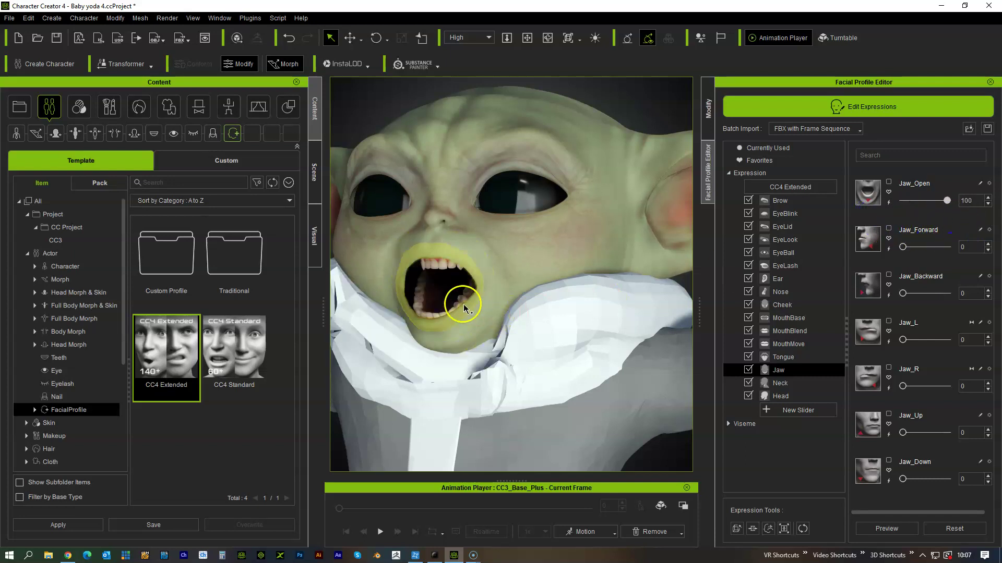
pyautogui.moveTo(458, 306); pyautogui.dragTo(359, 304, button='right')
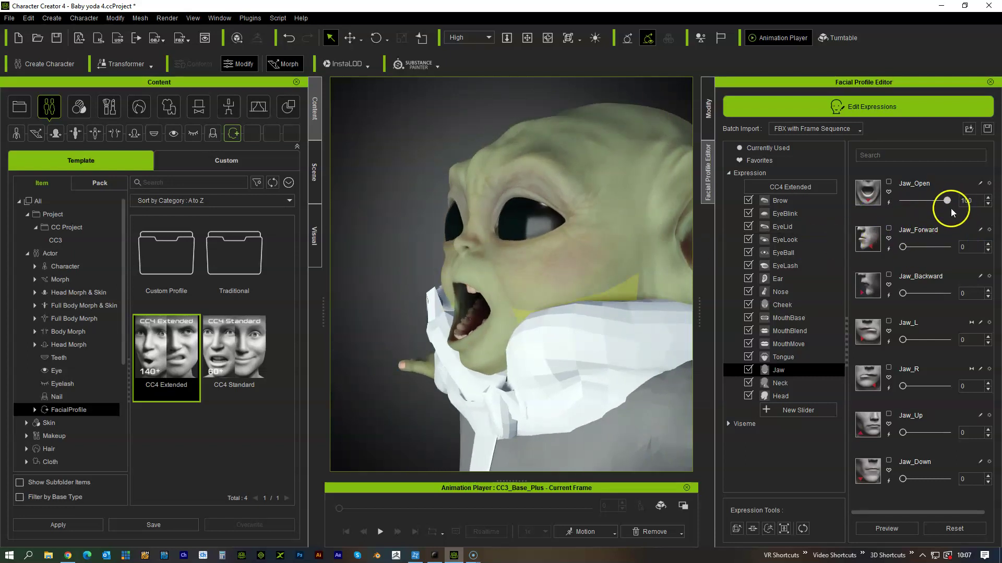
pyautogui.moveTo(947, 201); pyautogui.dragTo(853, 226)
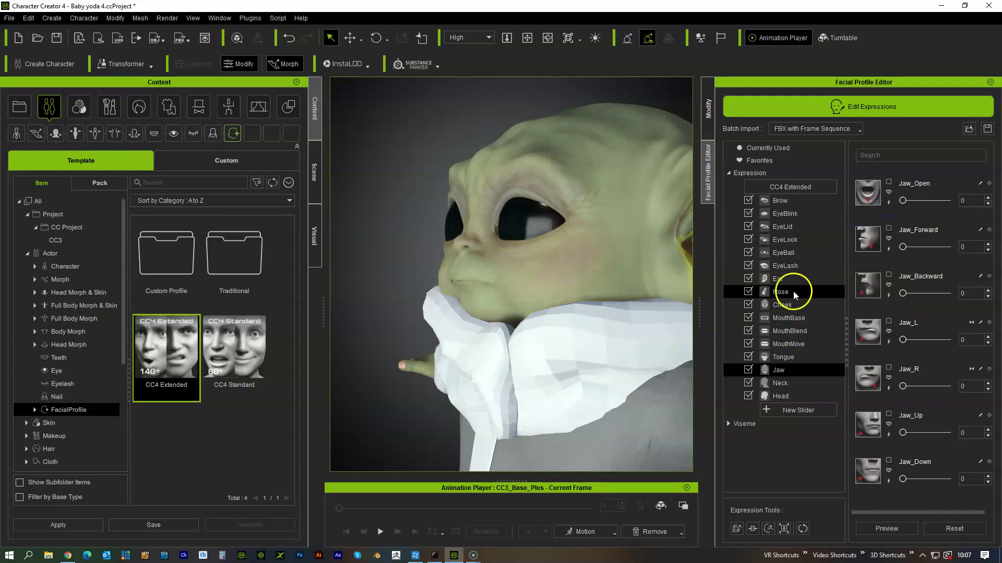
# - Open the MouthBase expressions and set Mouth_Smile_R to 100, viewing the mouth from the front
pyautogui.click(784, 324)
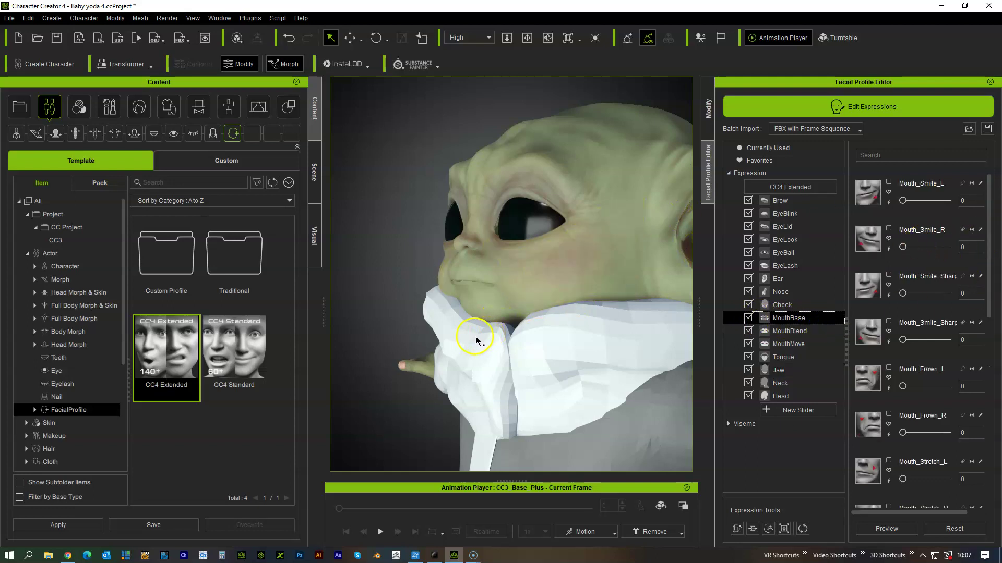
pyautogui.moveTo(481, 336); pyautogui.dragTo(633, 342, button='right')
pyautogui.scroll(2, 630, 322)
pyautogui.moveTo(622, 279); pyautogui.dragTo(566, 284, button='middle')
pyautogui.moveTo(524, 332); pyautogui.dragTo(569, 329, button='right')
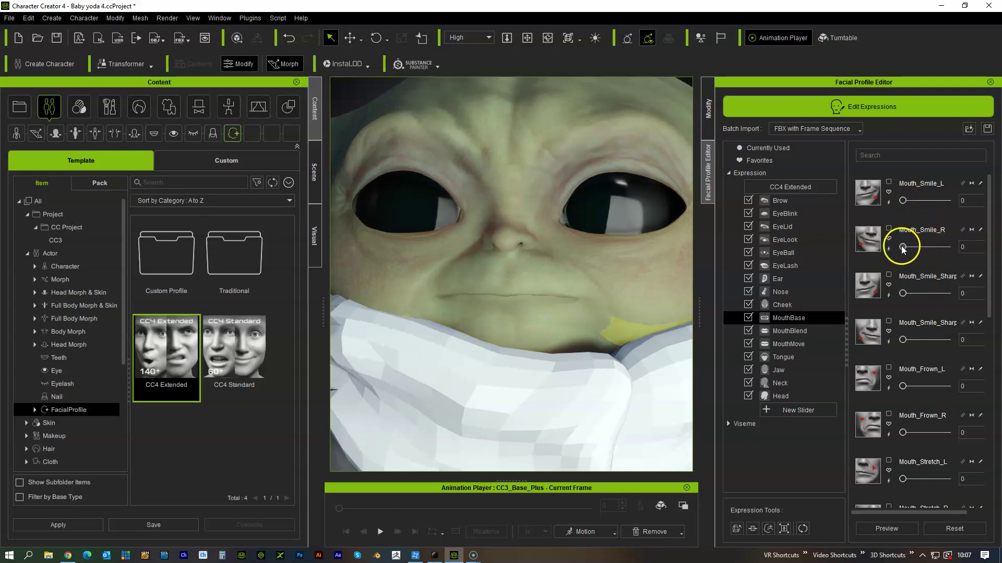
pyautogui.moveTo(904, 247); pyautogui.dragTo(947, 247)
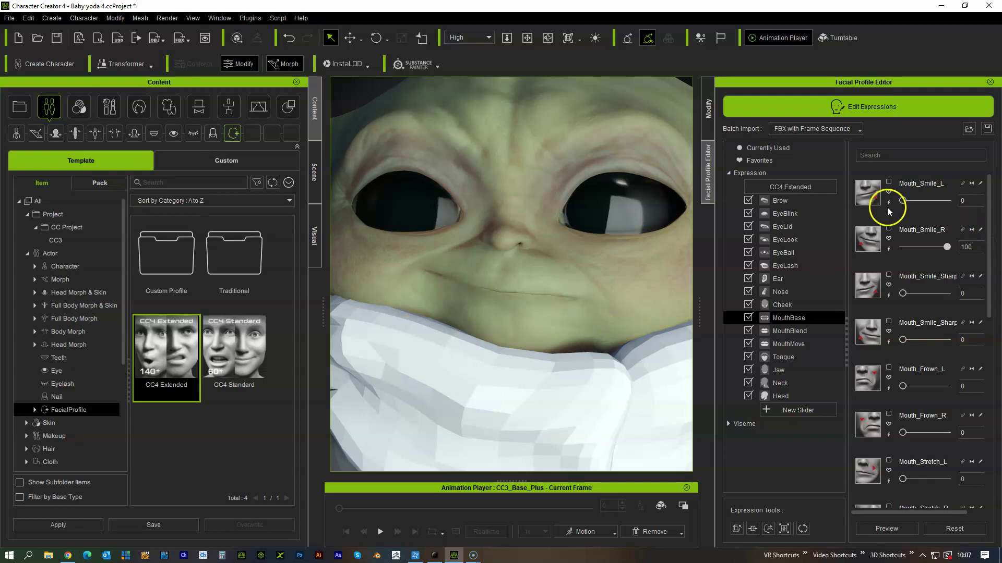
pyautogui.moveTo(476, 346); pyautogui.dragTo(547, 333, button='right')
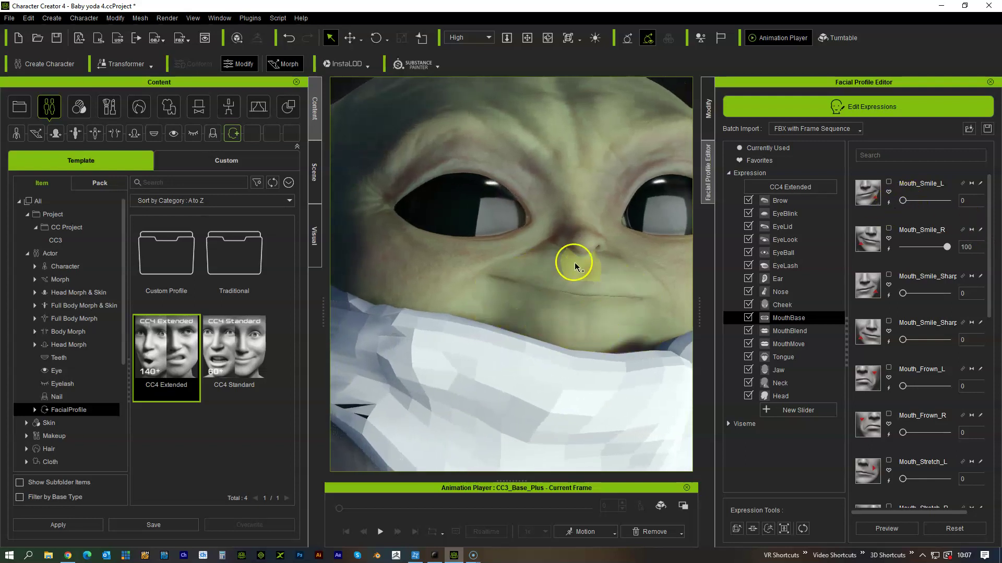
pyautogui.moveTo(574, 266); pyautogui.dragTo(552, 263, button='right')
pyautogui.moveTo(609, 274); pyautogui.dragTo(591, 259, button='middle')
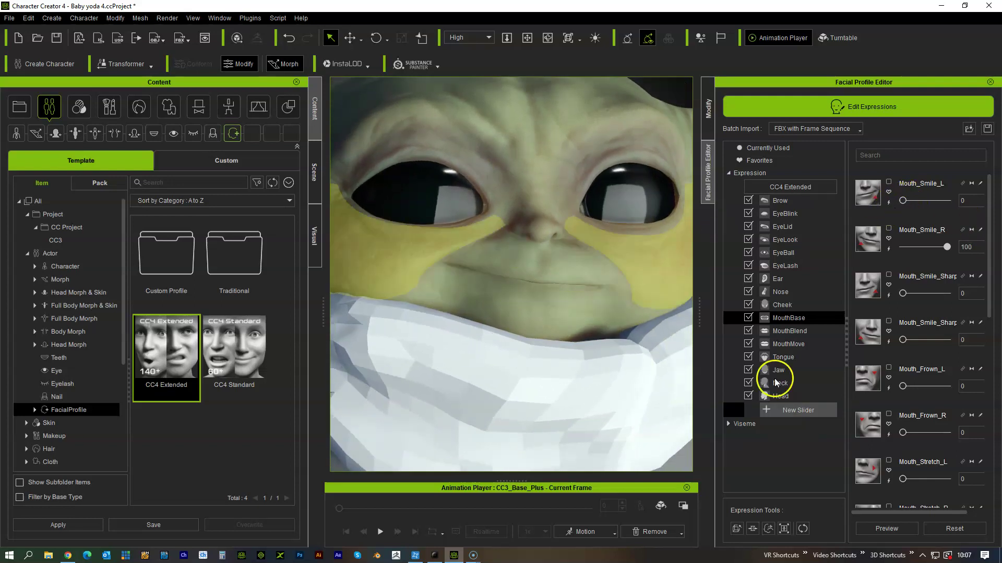
# - Enter mesh editing and sculpt the cheek beside the character's right mouth corner with intensity 0.50 and radius 20
pyautogui.click(737, 528)
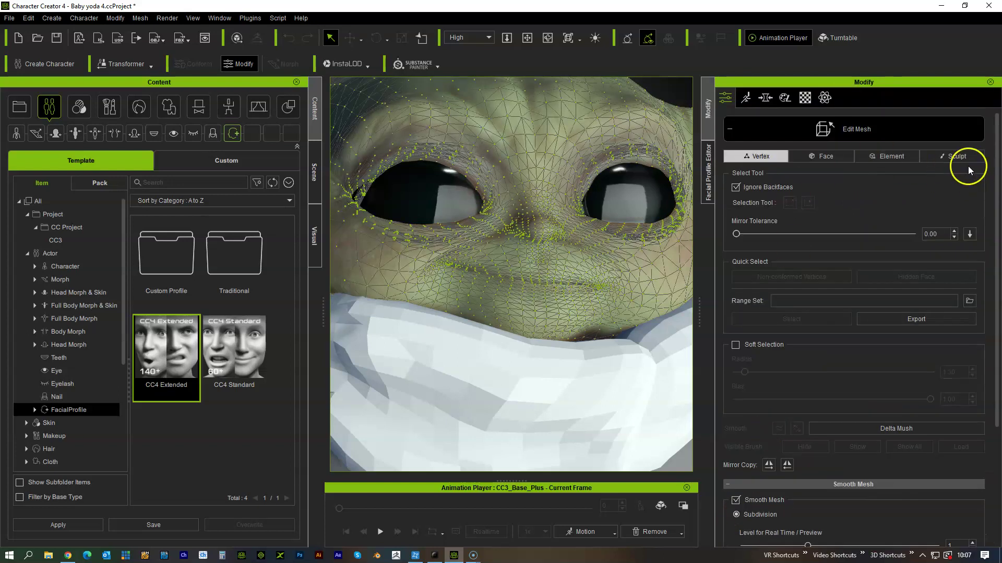
pyautogui.click(958, 157)
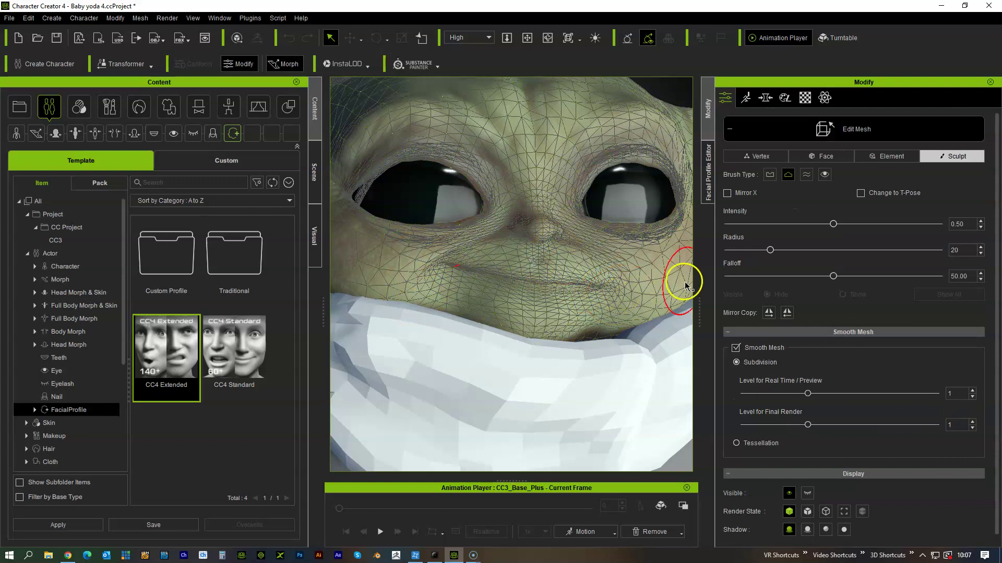
pyautogui.click(789, 176)
pyautogui.moveTo(402, 287)
pyautogui.mouseDown()
pyautogui.moveTo(413, 252)
pyautogui.moveTo(375, 266)
pyautogui.mouseUp()
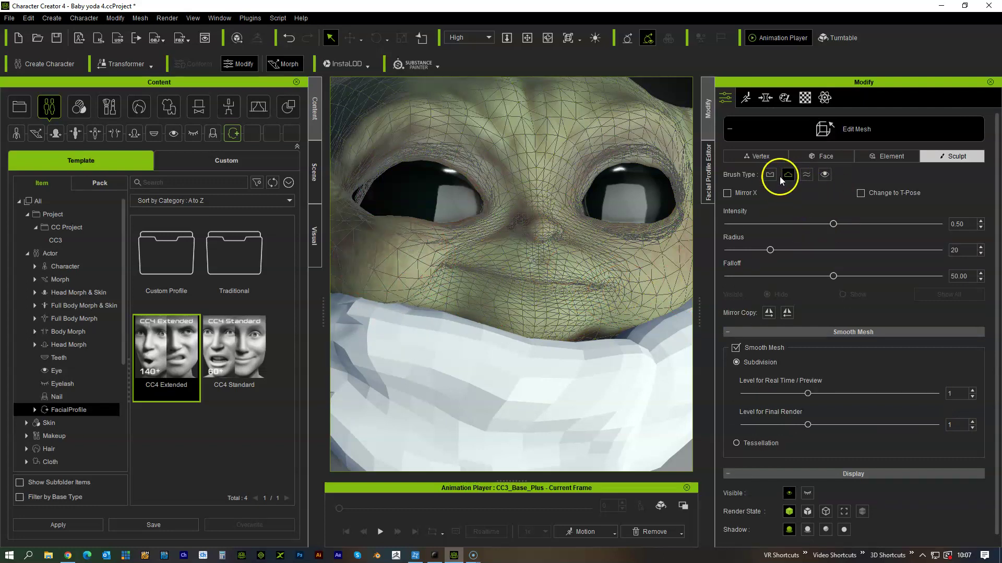
# - Soft-select the vertices around the character's right mouth corner, starting with radius 1.05, and move them slightly down
pyautogui.click(769, 160)
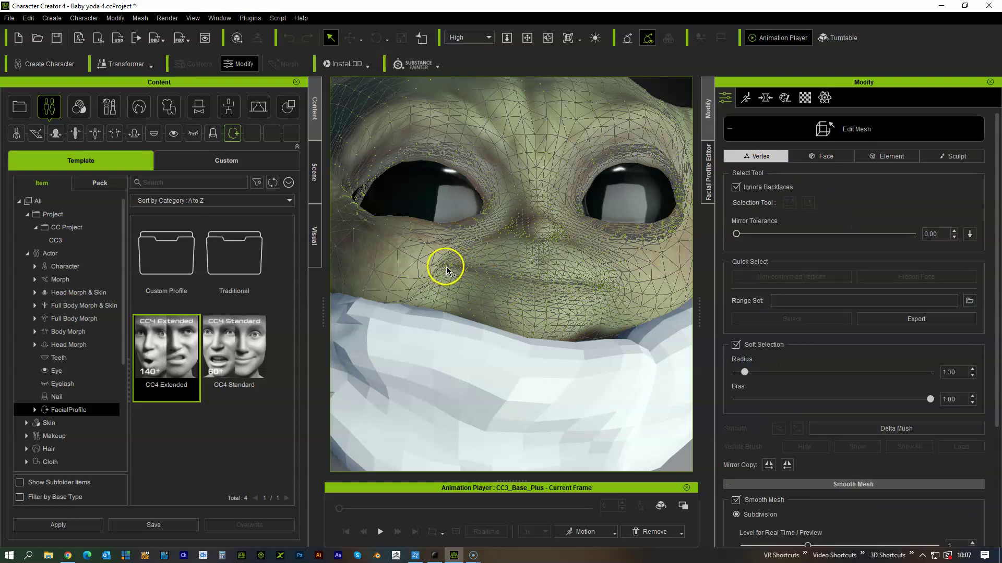
pyautogui.click(467, 269)
pyautogui.click(503, 269)
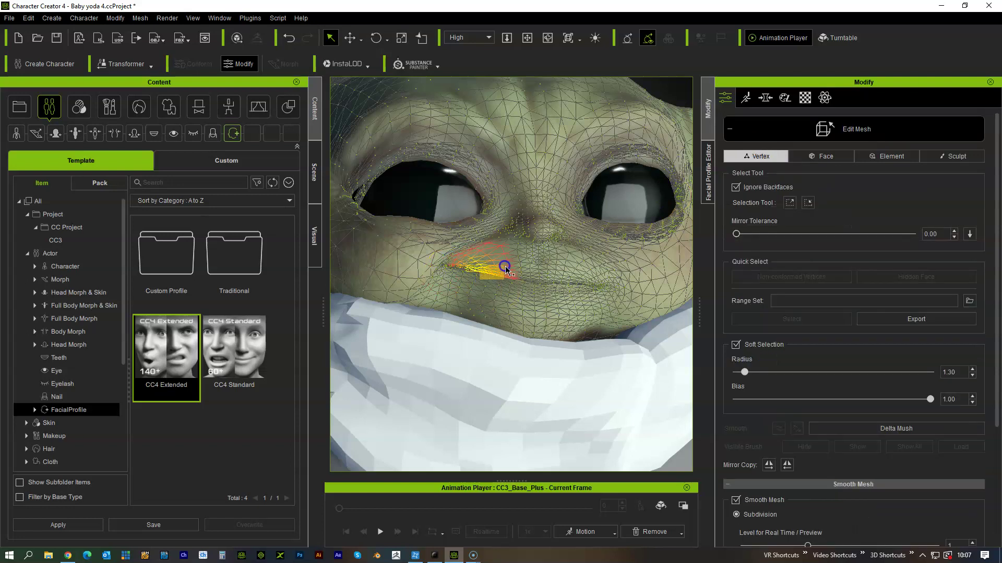
pyautogui.moveTo(745, 372); pyautogui.dragTo(743, 373)
pyautogui.click(354, 41)
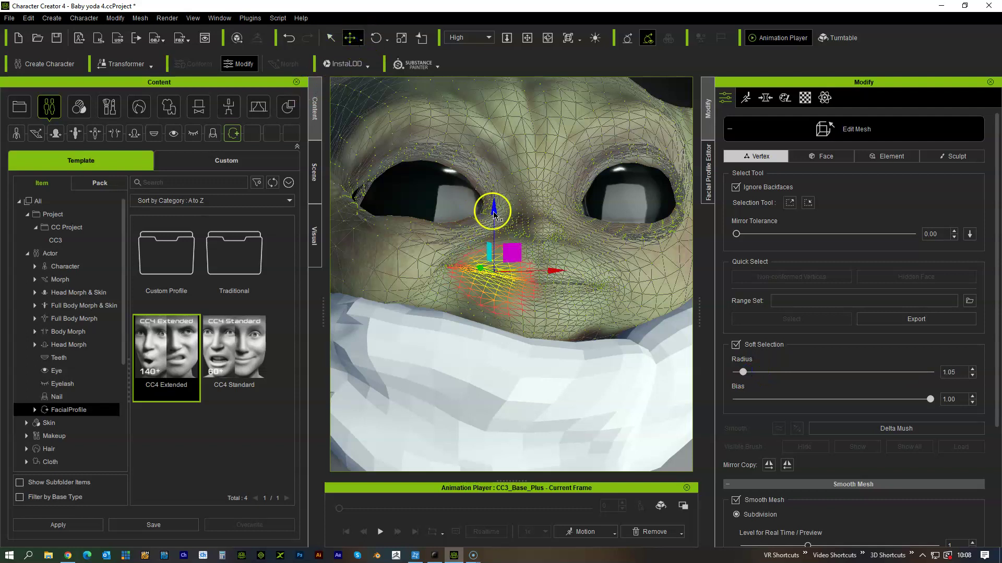
pyautogui.moveTo(494, 213); pyautogui.dragTo(498, 225)
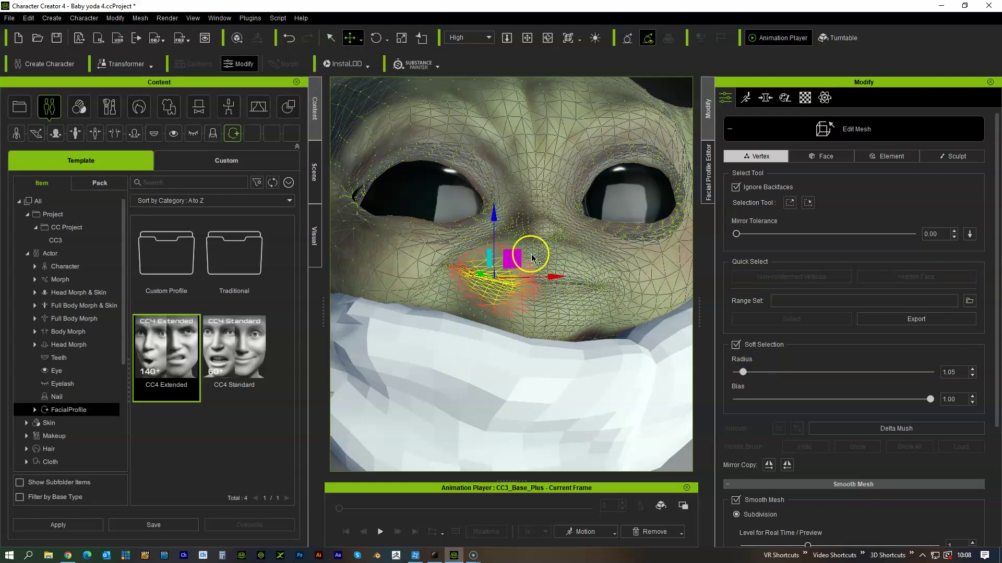
pyautogui.moveTo(743, 372); pyautogui.dragTo(747, 374)
pyautogui.moveTo(491, 208); pyautogui.dragTo(491, 214)
# - Smooth the mesh around the right mouth corner with the sculpt smoothing brush at strength 0.50 and radius 20
pyautogui.click(951, 156)
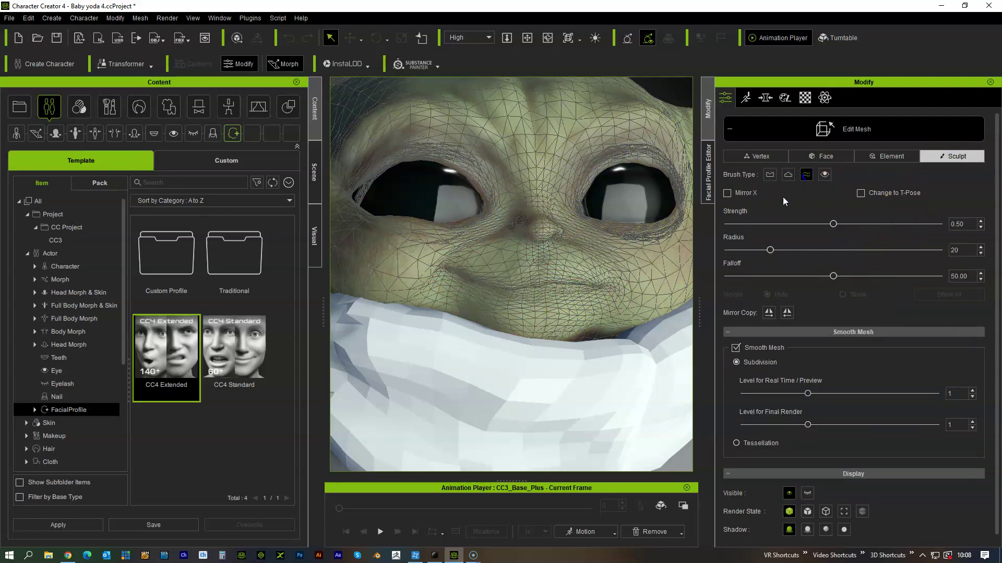
pyautogui.moveTo(499, 289)
pyautogui.mouseDown()
pyautogui.moveTo(526, 285)
pyautogui.moveTo(454, 275)
pyautogui.mouseUp()
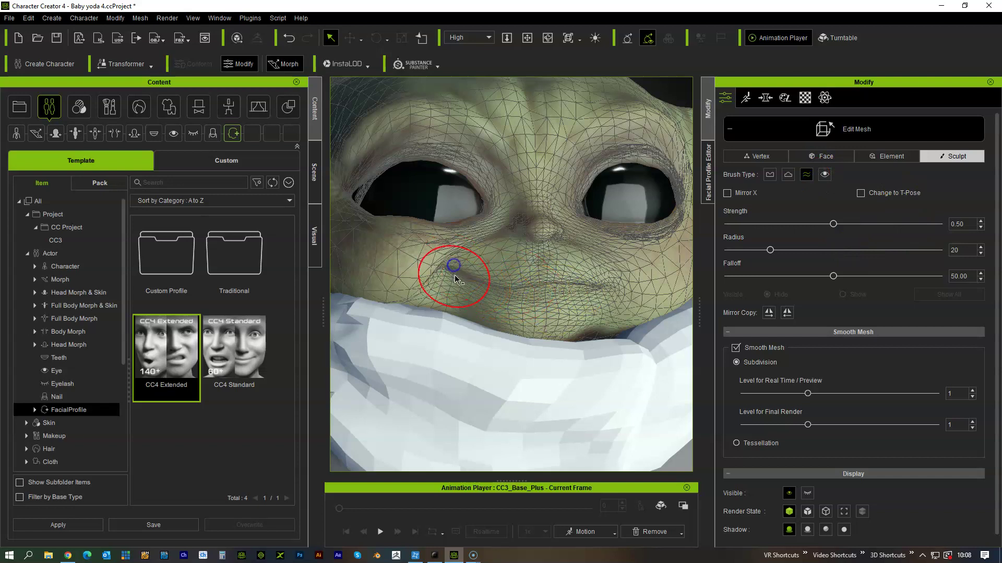
pyautogui.moveTo(621, 331); pyautogui.dragTo(539, 329, button='right')
pyautogui.moveTo(470, 319); pyautogui.dragTo(670, 314, button='right')
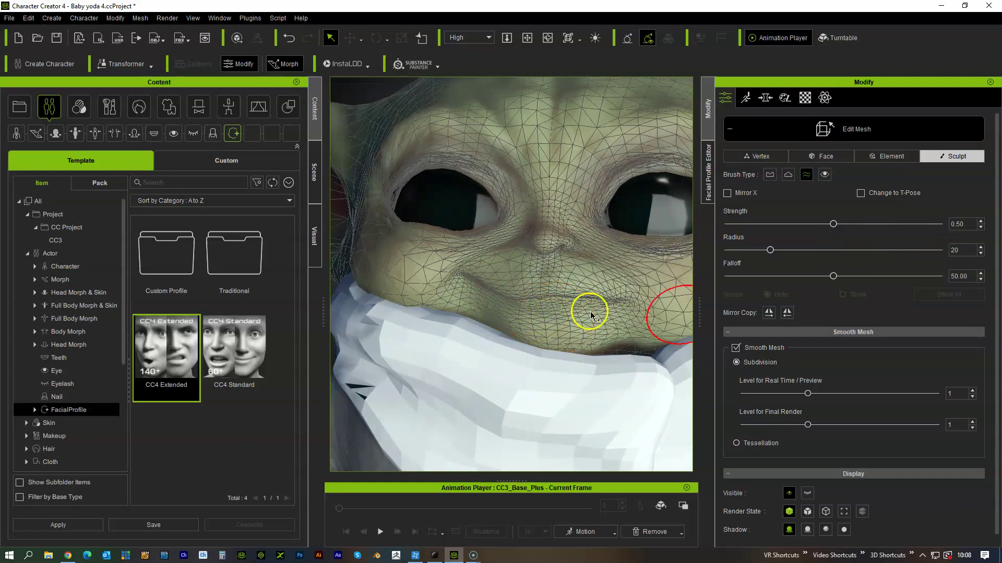
pyautogui.moveTo(652, 227); pyautogui.dragTo(699, 180, button='right')
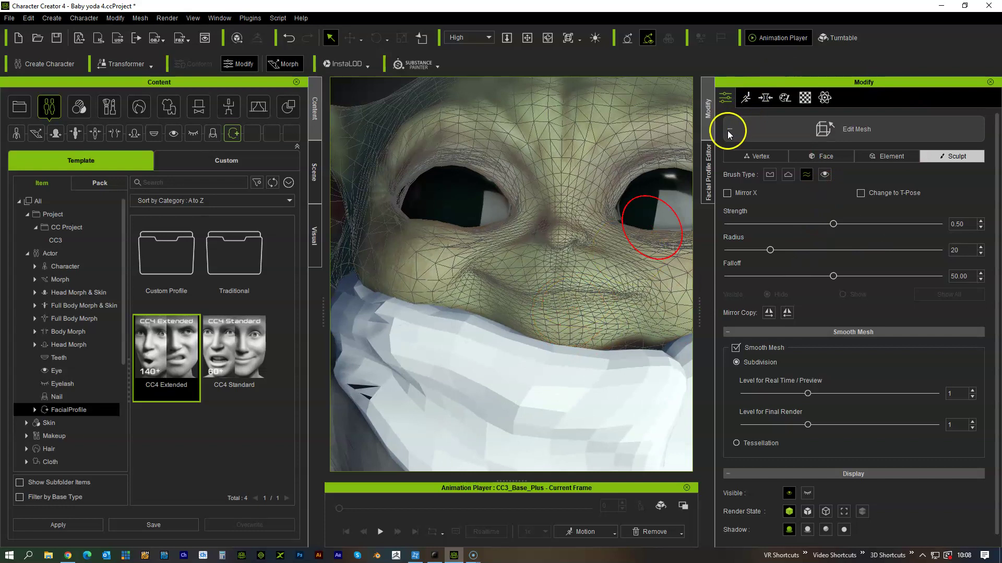
# - Return to the facial profile editor and quick-update Mouth_Smile_R for only the current slider
pyautogui.click(709, 183)
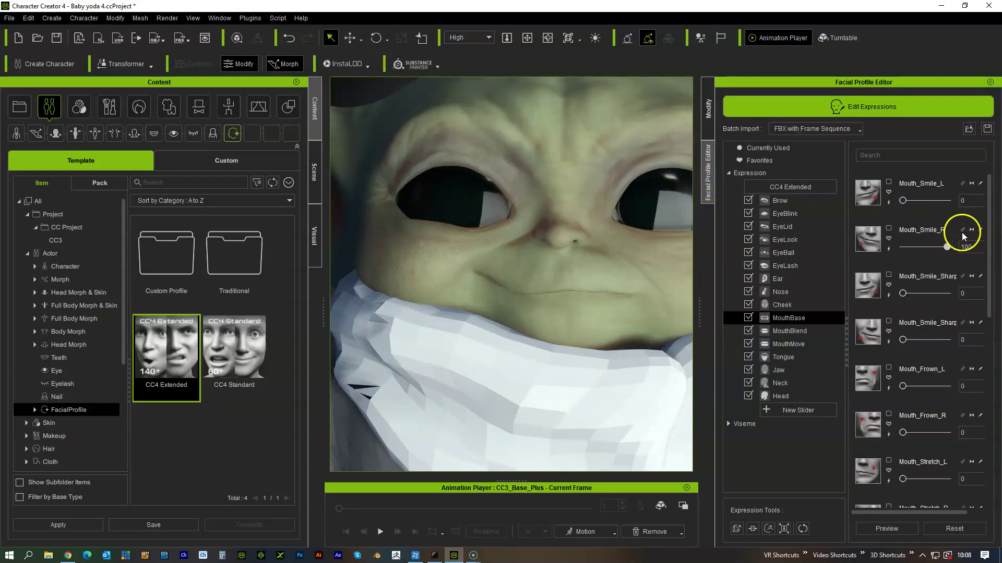
pyautogui.click(888, 250)
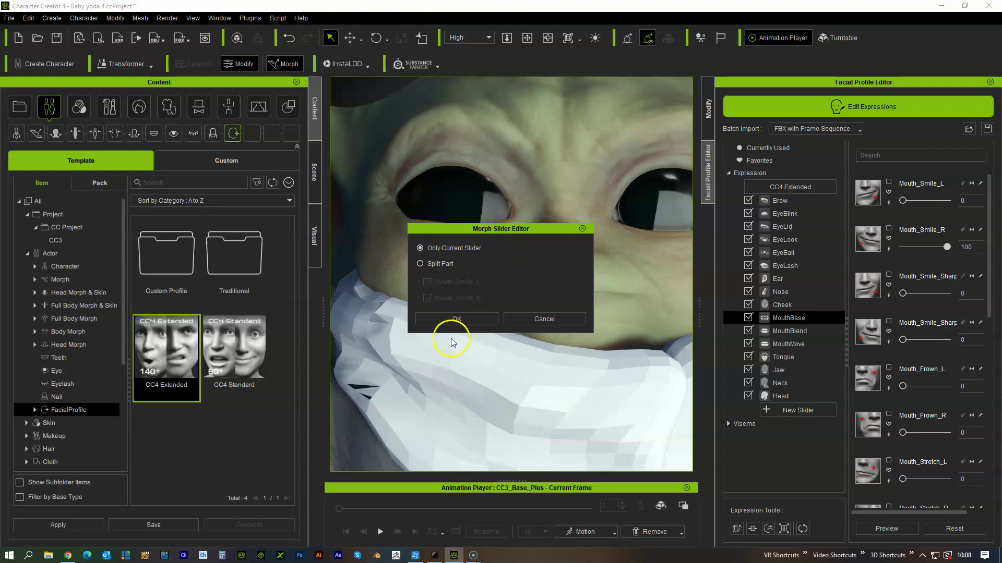
pyautogui.click(459, 320)
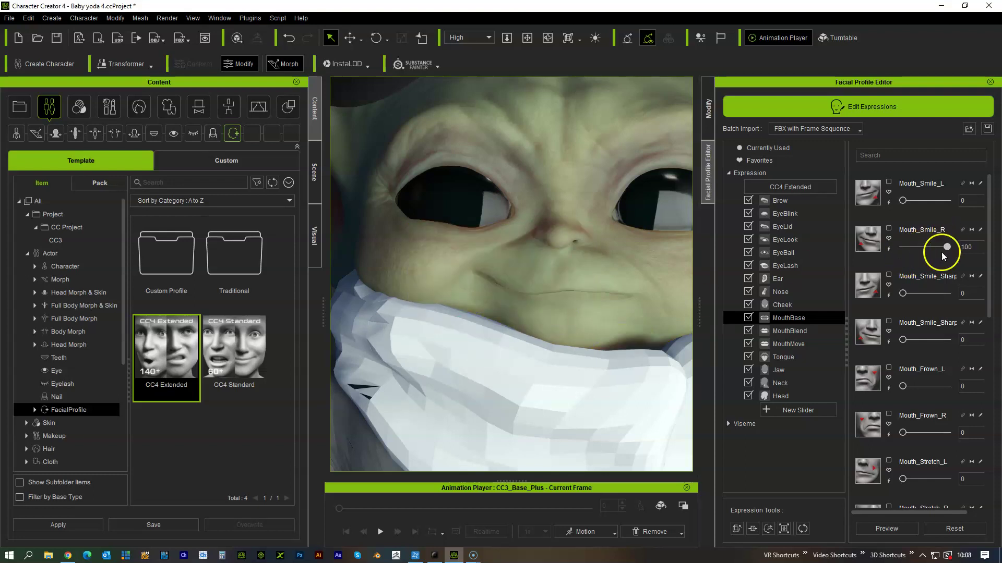
# - Test the Mouth_Smile_R and Mouth_Smile_L expressions, ending with both at 0
pyautogui.moveTo(945, 249); pyautogui.dragTo(848, 247)
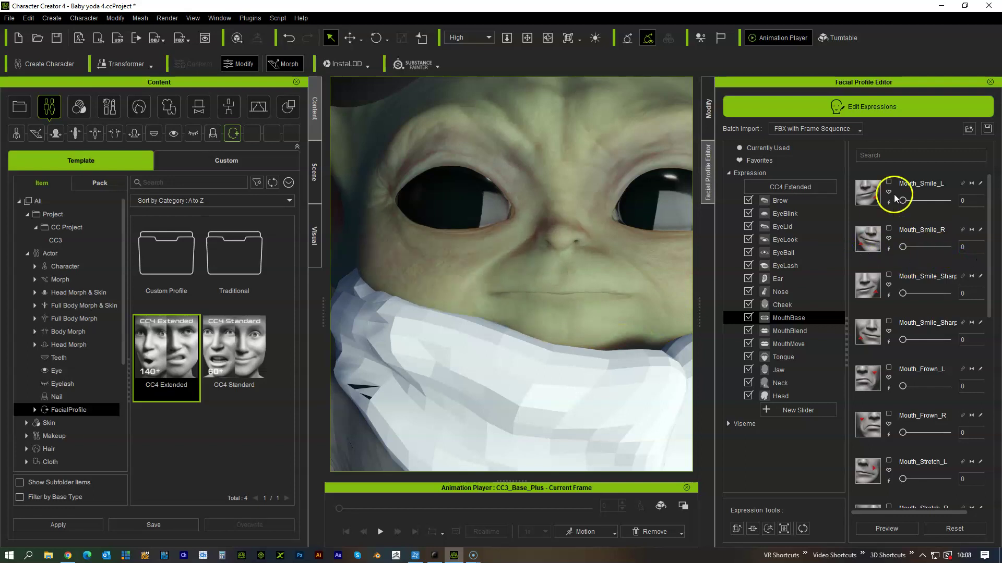
pyautogui.moveTo(903, 201); pyautogui.dragTo(846, 202)
pyautogui.click(973, 230)
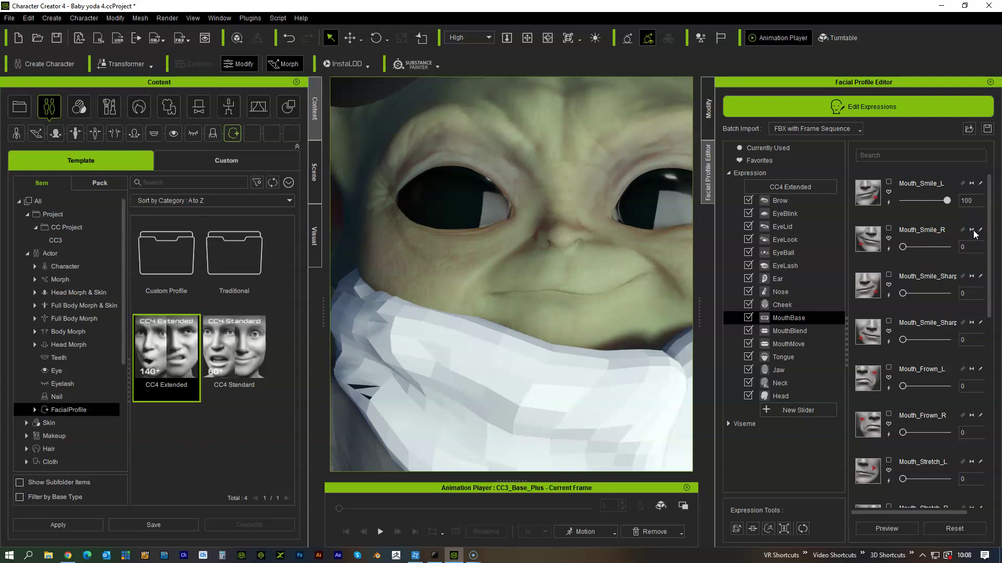
pyautogui.moveTo(949, 198)
pyautogui.mouseDown()
pyautogui.moveTo(867, 193)
pyautogui.moveTo(965, 206)
pyautogui.mouseUp()
pyautogui.moveTo(902, 250); pyautogui.dragTo(825, 237)
pyautogui.moveTo(937, 200); pyautogui.dragTo(900, 201)
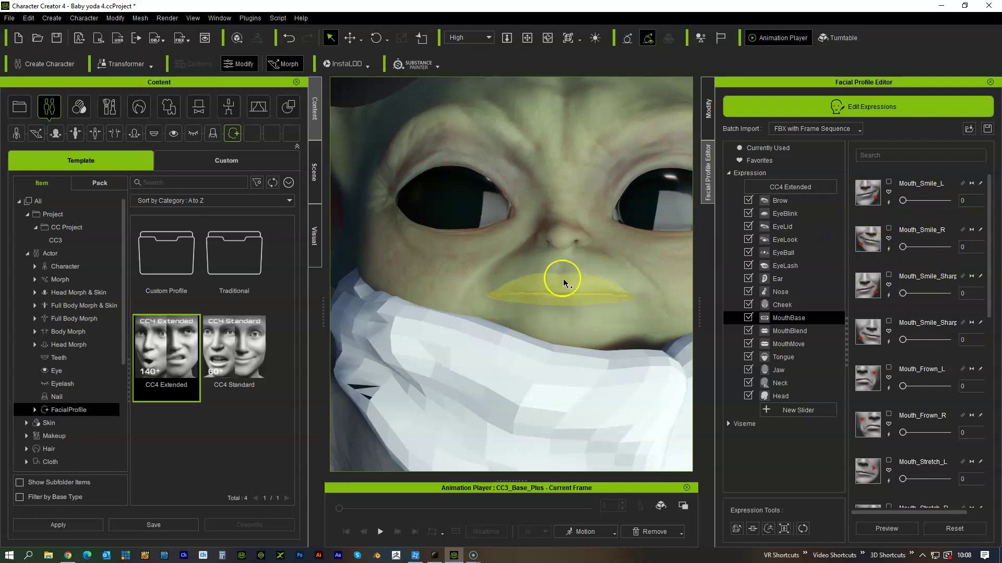
# - Set the left-side Mouth_Smile_Sharp expression to 100 with the mouth in close-up
pyautogui.scroll(3, 563, 279)
pyautogui.moveTo(629, 275); pyautogui.dragTo(570, 259, button='middle')
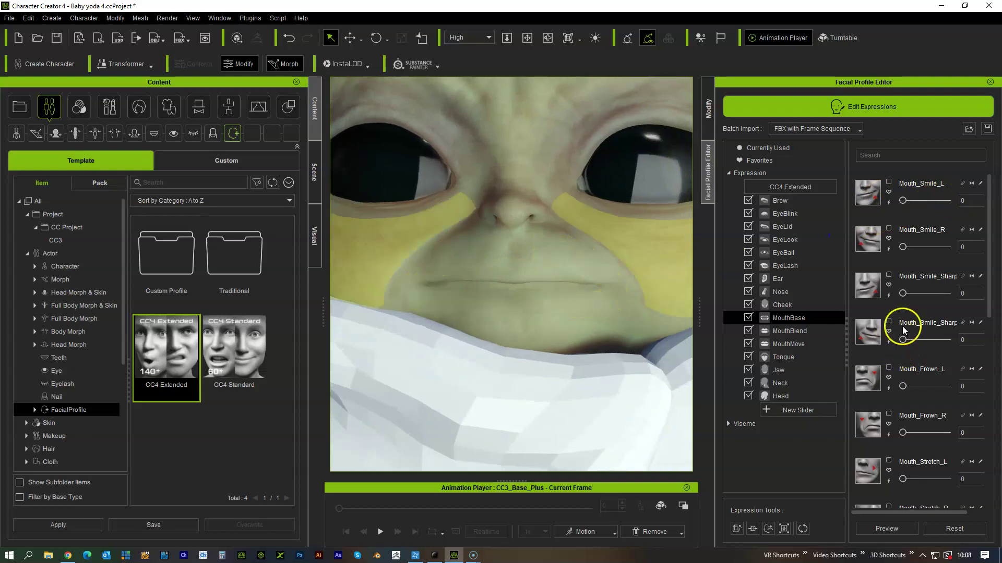
pyautogui.moveTo(903, 293); pyautogui.dragTo(986, 296)
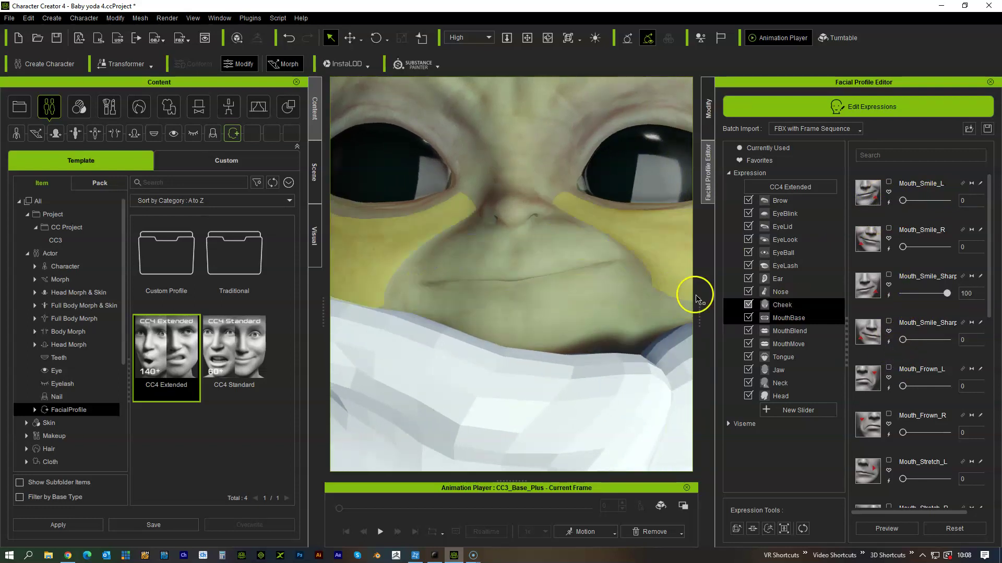
# - Soft-select the vertices at the character's left mouth corner with radius 2.03, move them slightly down and leave mesh editing
pyautogui.click(735, 529)
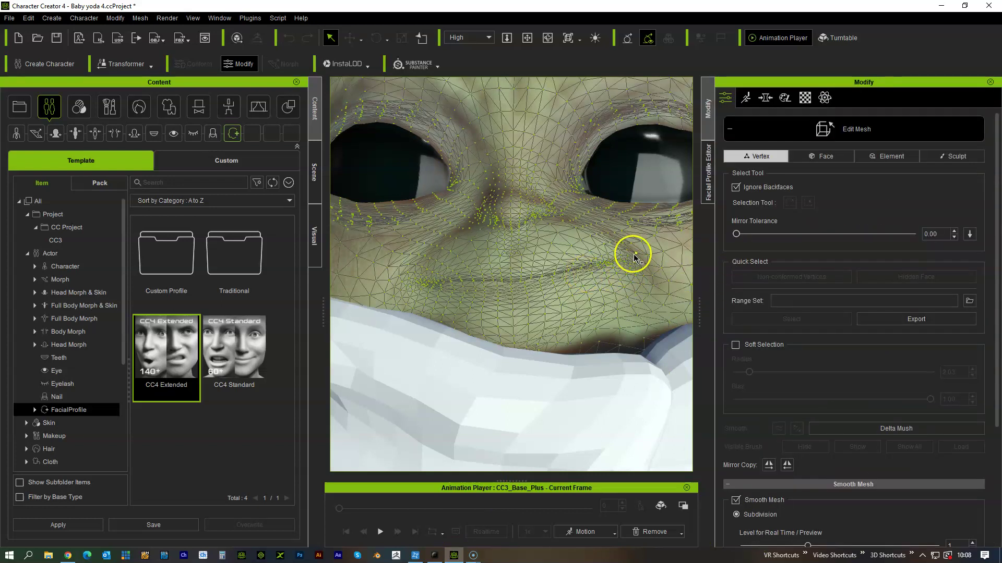
pyautogui.moveTo(609, 284); pyautogui.dragTo(565, 255)
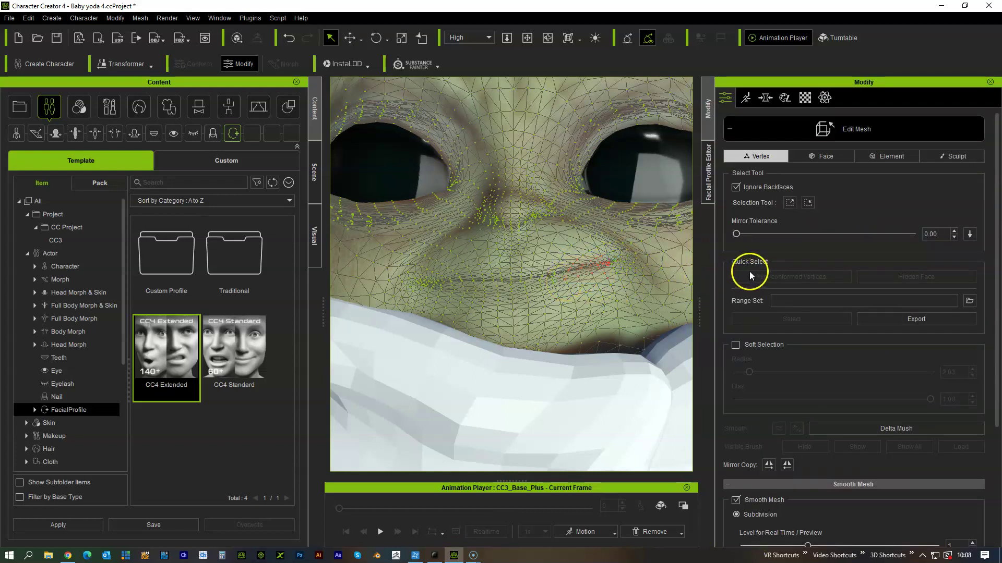
pyautogui.click(736, 345)
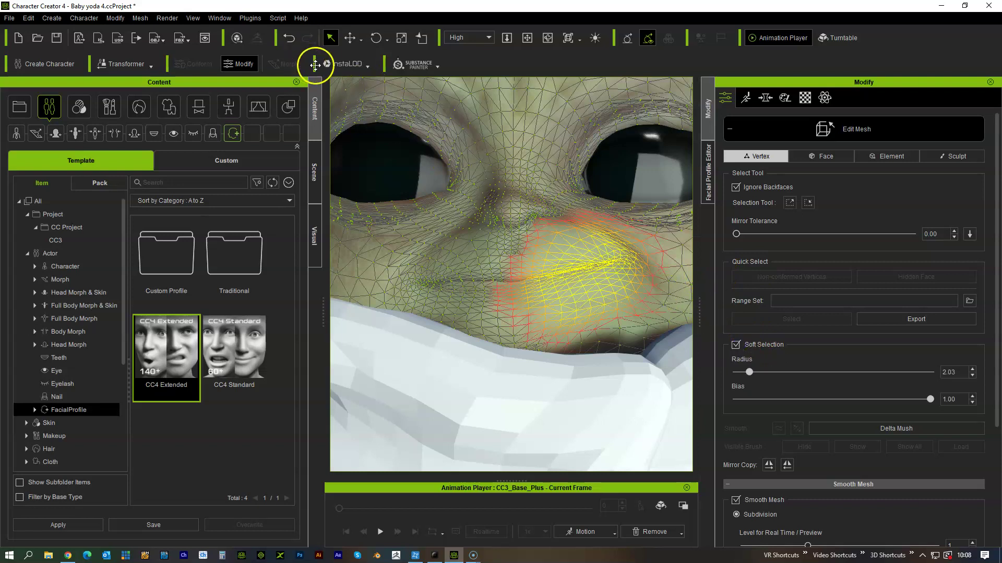
pyautogui.click(349, 37)
pyautogui.moveTo(603, 244)
pyautogui.mouseDown()
pyautogui.moveTo(626, 263)
pyautogui.moveTo(612, 257)
pyautogui.mouseUp()
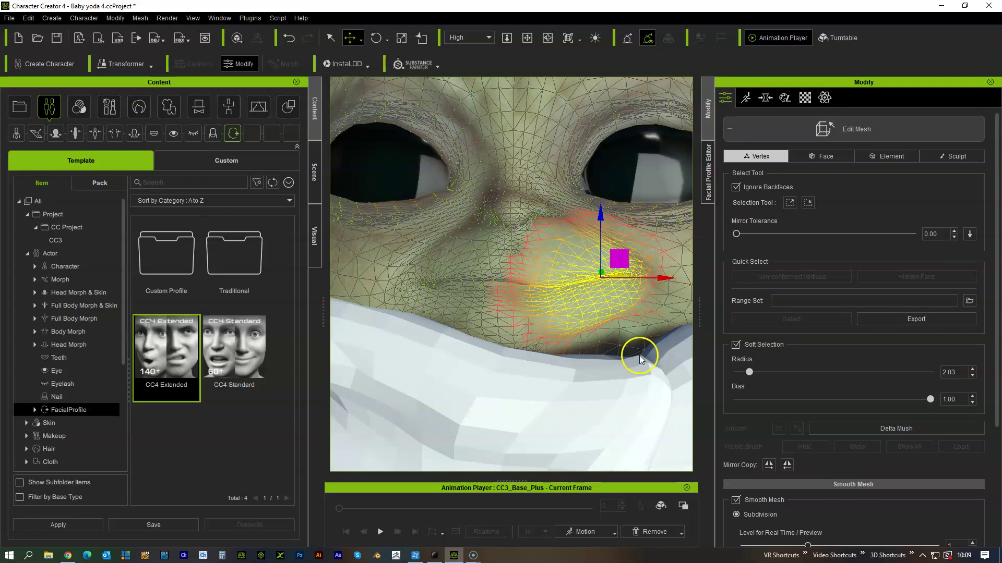
pyautogui.press('Escape')
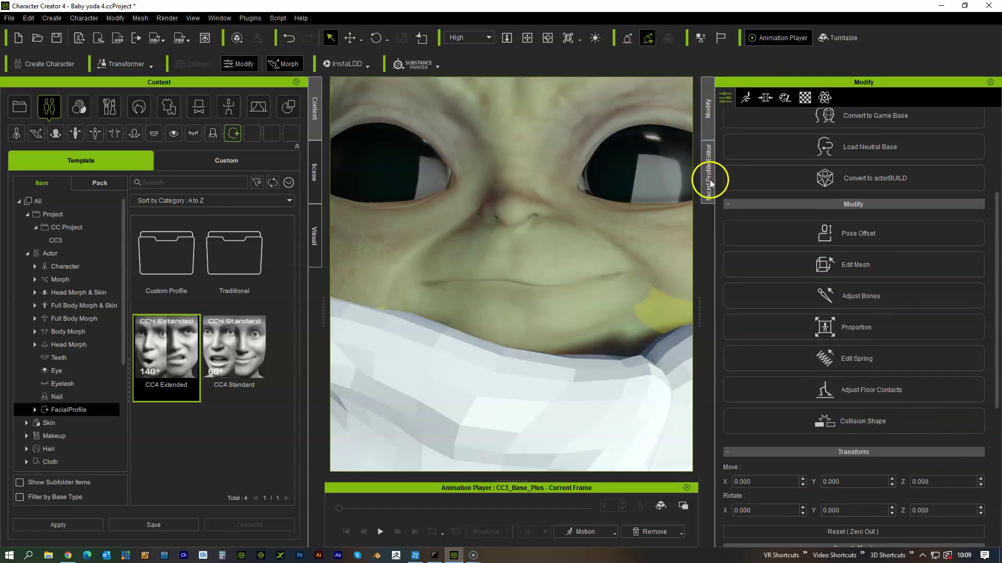
# - Return to the facial profile editor and quick-update the left Mouth_Smile_Sharp expression with the Split Part option
pyautogui.scroll(3, 736, 125)
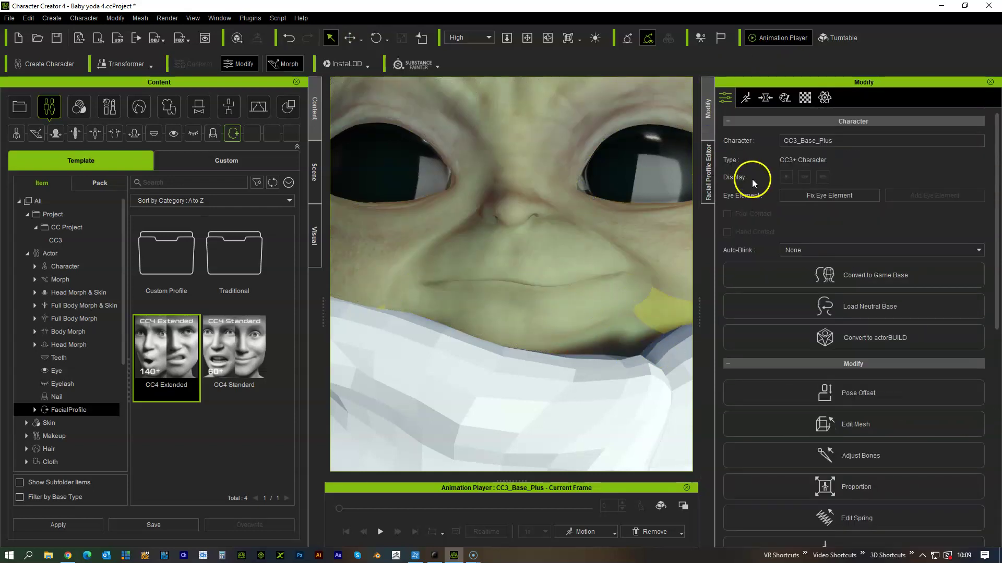
pyautogui.click(702, 182)
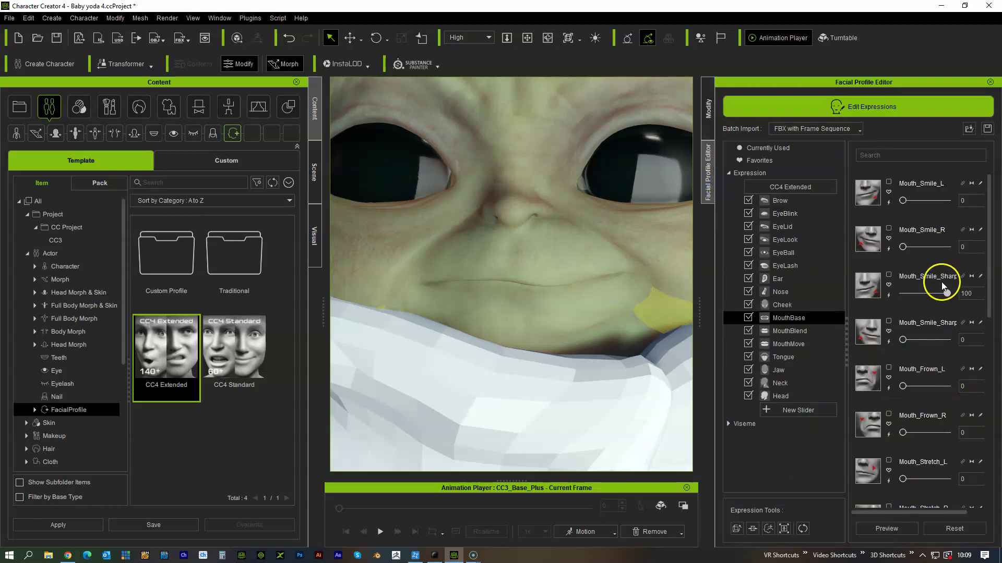
pyautogui.moveTo(947, 295); pyautogui.dragTo(964, 308)
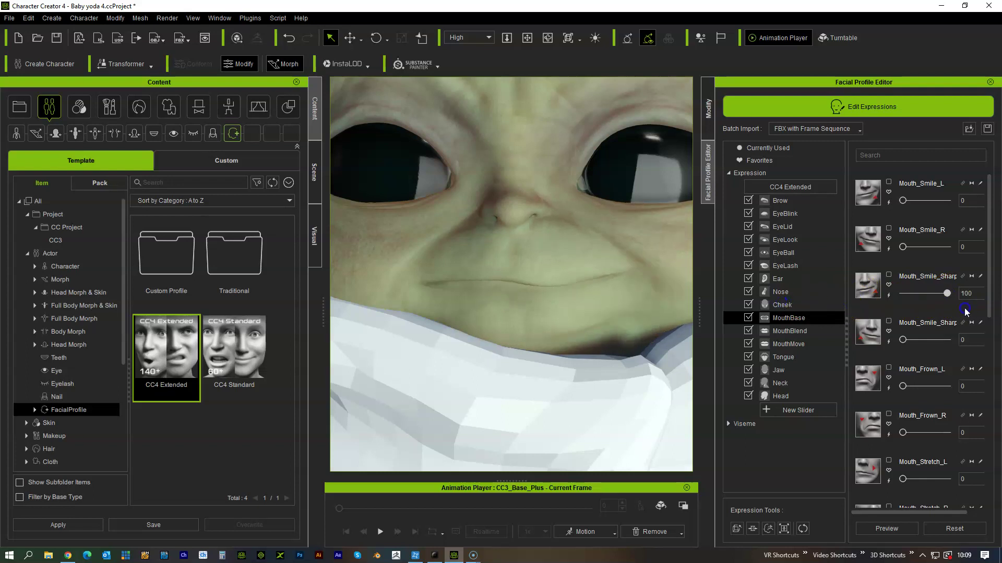
pyautogui.click(888, 295)
pyautogui.click(481, 266)
pyautogui.click(460, 320)
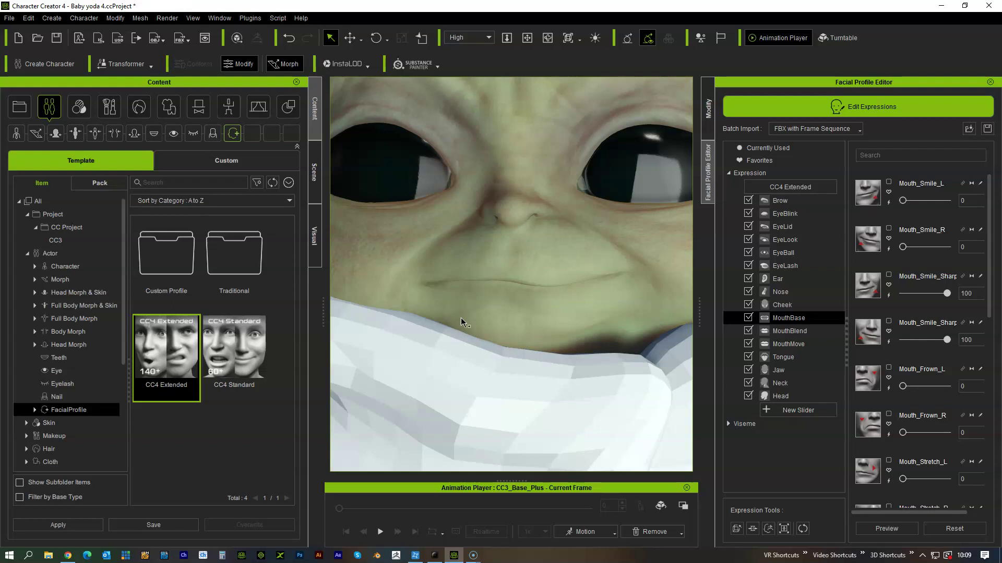
# - Test the Mouth_Smile_Sharp pair, ending with the left side at 0 and the right side at 100
pyautogui.click(925, 318)
pyautogui.moveTo(945, 294); pyautogui.dragTo(883, 293)
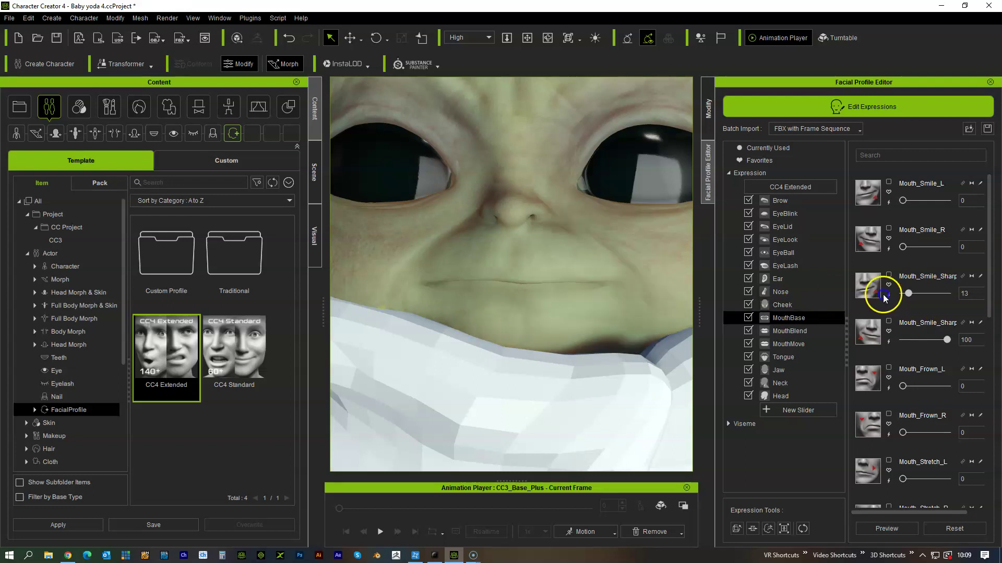
pyautogui.moveTo(902, 339); pyautogui.dragTo(947, 339)
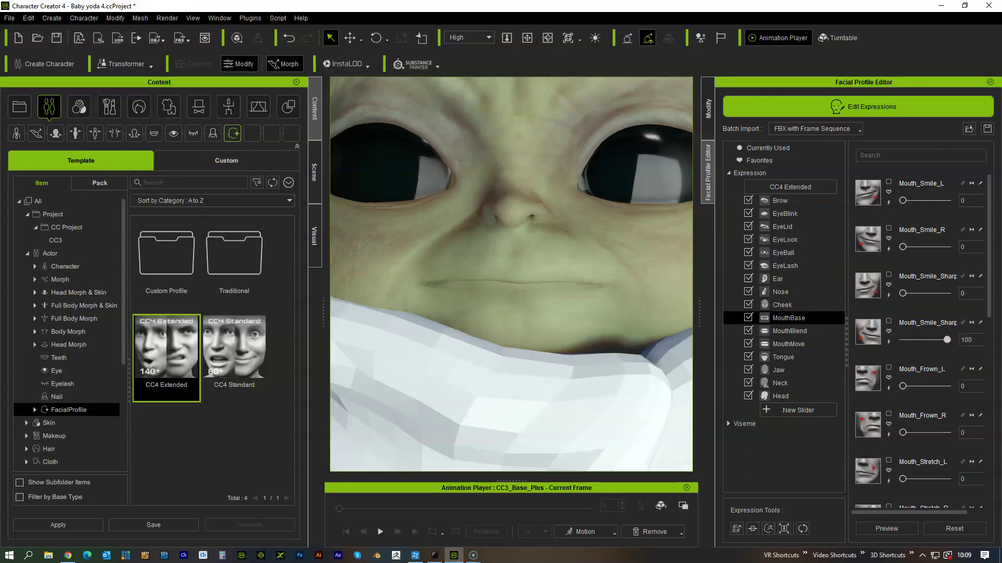
# - Test the Mouth_Smile_Sharp pair at 100 and return both sides to 0
pyautogui.moveTo(902, 293); pyautogui.dragTo(947, 293)
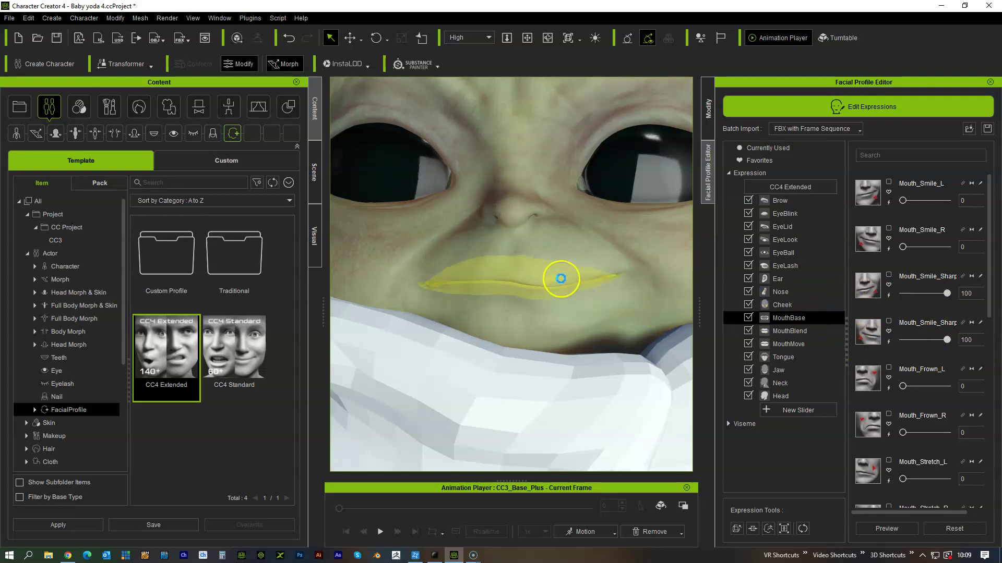
pyautogui.hotkey('ctrl', 'z')
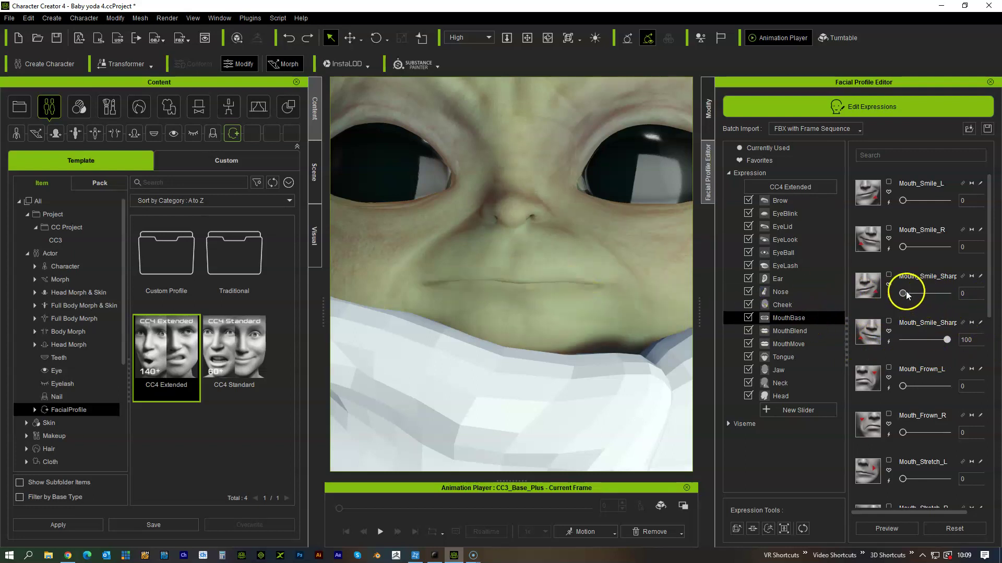
pyautogui.moveTo(904, 292); pyautogui.dragTo(797, 295)
pyautogui.moveTo(944, 341); pyautogui.dragTo(818, 333)
pyautogui.click(925, 319)
pyautogui.moveTo(903, 294); pyautogui.dragTo(947, 294)
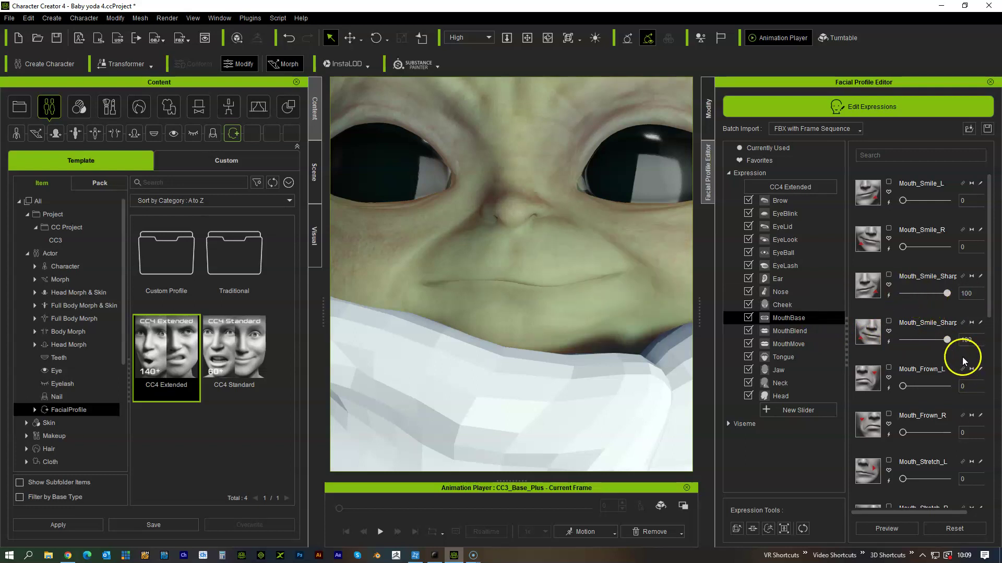
pyautogui.hotkey('ctrl', 'z')
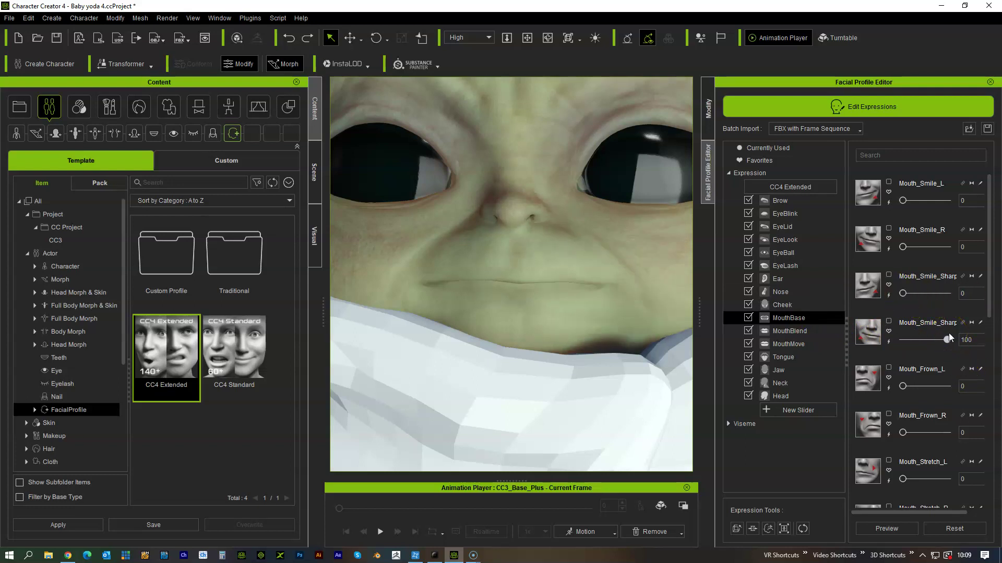
pyautogui.click(962, 324)
pyautogui.scroll(-1, 887, 366)
# - Set the Mouth_Frown_L and Mouth_Frown_R expressions to 100
pyautogui.click(912, 387)
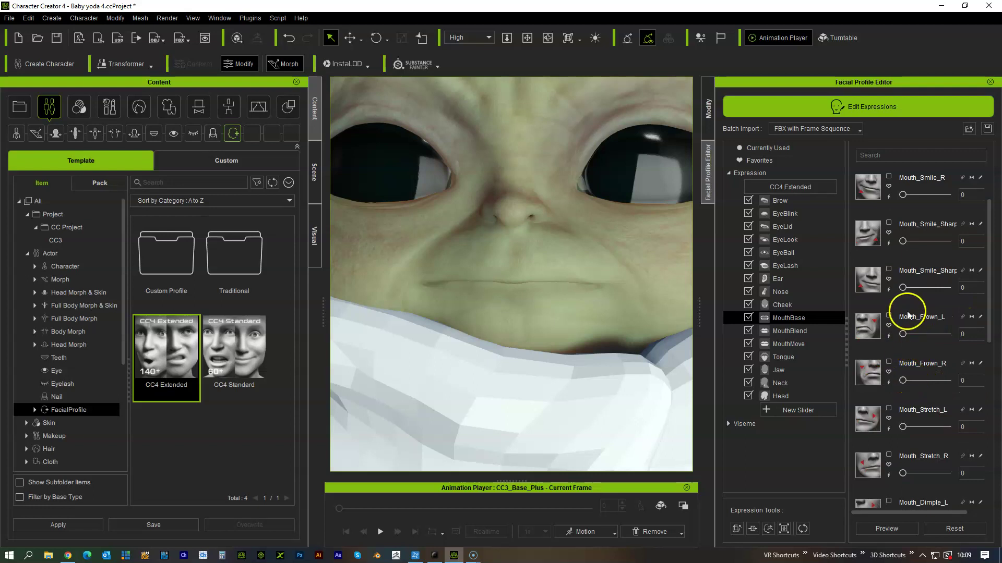
pyautogui.moveTo(903, 334); pyautogui.dragTo(949, 336)
pyautogui.moveTo(903, 382); pyautogui.dragTo(950, 383)
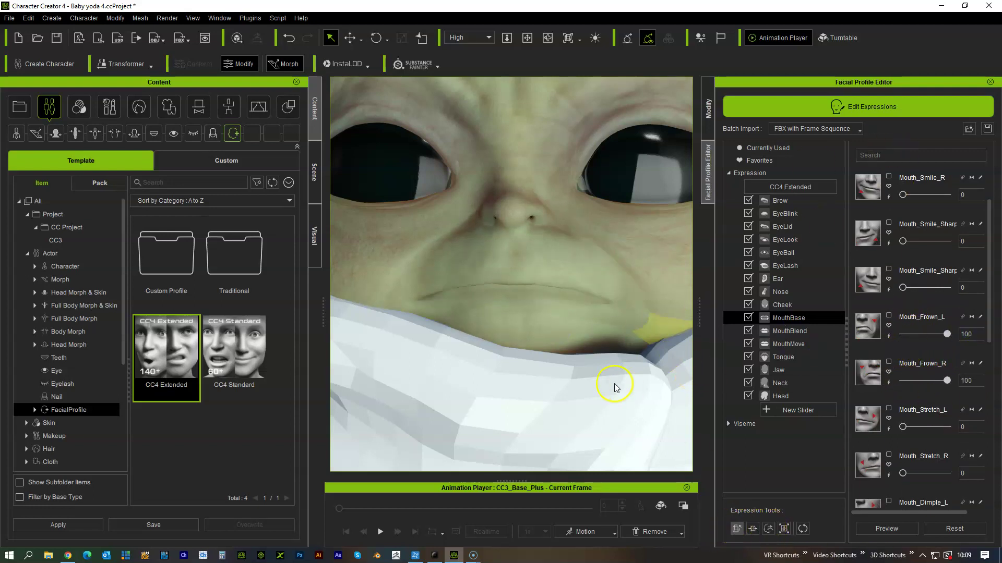
# - Enter mesh editing, soft-select the mouth vertices with radius 1.14 and move them slightly up
pyautogui.moveTo(463, 271); pyautogui.dragTo(558, 291)
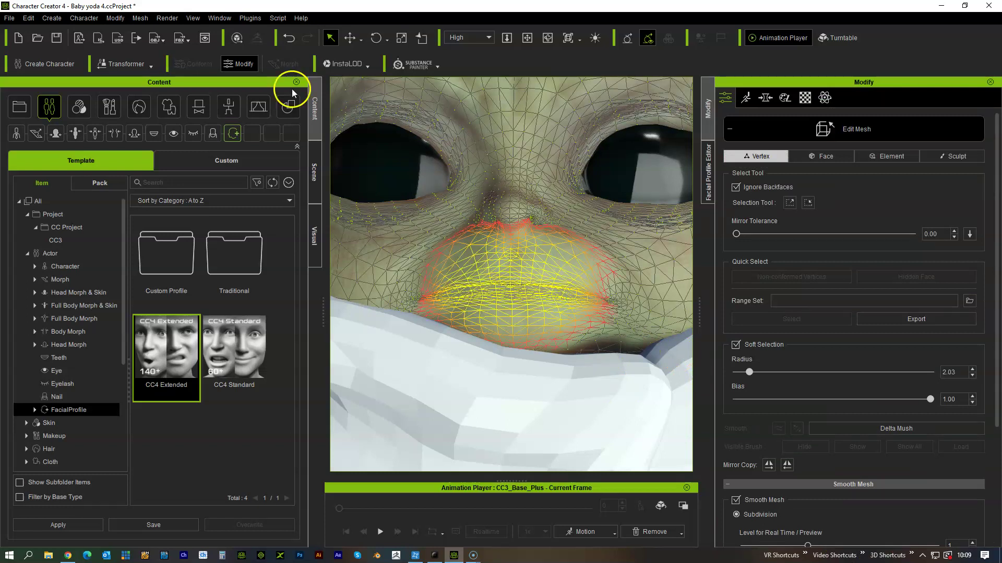
pyautogui.moveTo(750, 373); pyautogui.dragTo(745, 373)
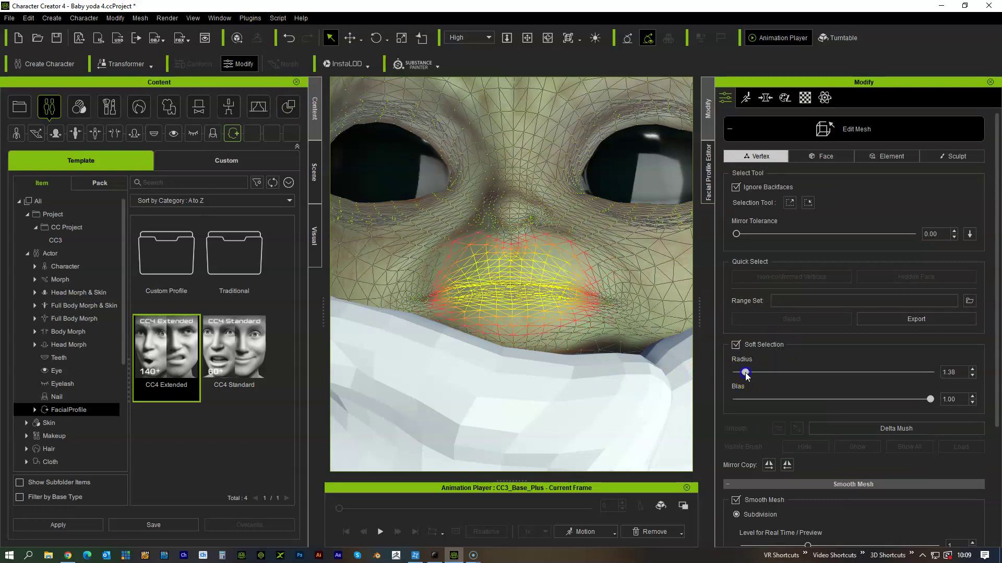
pyautogui.click(350, 38)
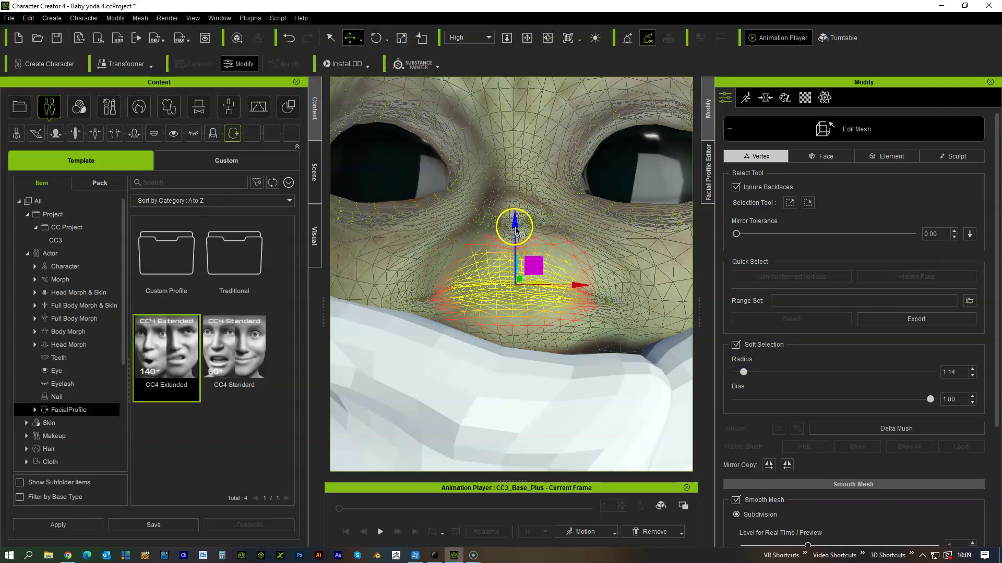
pyautogui.moveTo(512, 224); pyautogui.dragTo(517, 214)
# - Select the vertices at both mouth corners using mirrored selection, move them down and leave mesh editing
pyautogui.moveTo(613, 290); pyautogui.dragTo(578, 316)
pyautogui.click(968, 234)
pyautogui.moveTo(536, 234); pyautogui.dragTo(536, 251)
pyautogui.click(731, 134)
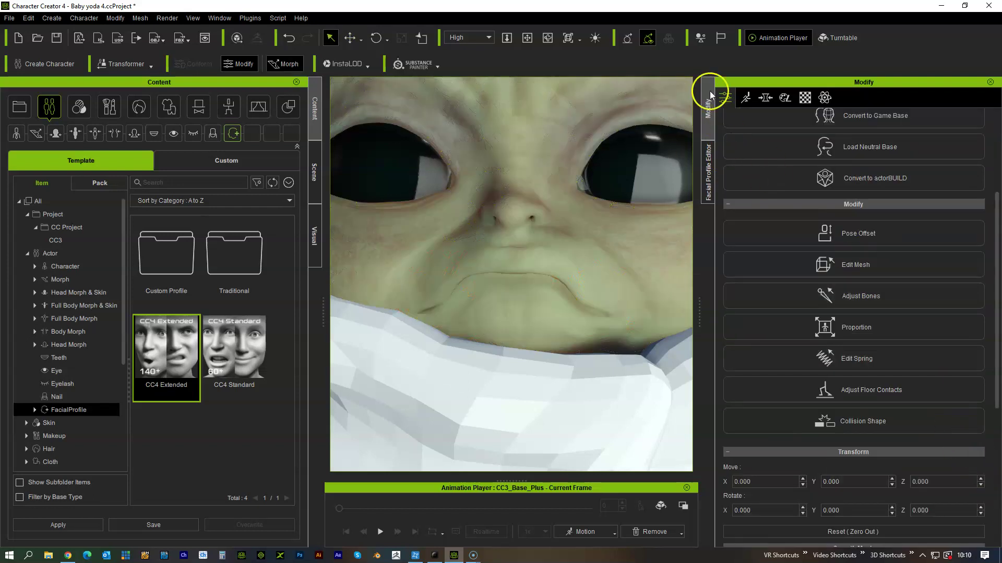
# - Return to the facial profile editor and quick-update the Mouth_Frown_R expression with the edited mouth shape
pyautogui.click(708, 175)
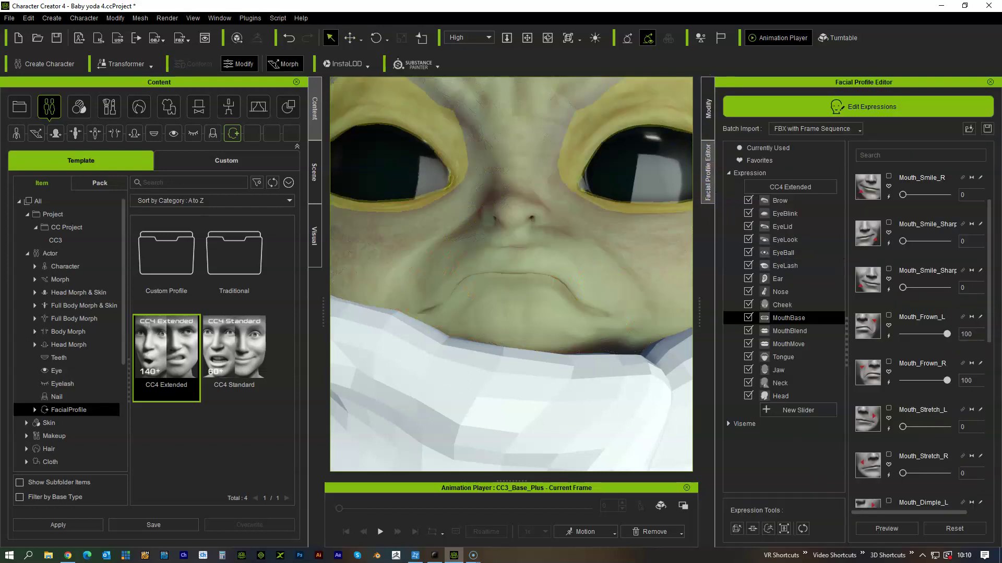
pyautogui.click(889, 382)
pyautogui.click(451, 320)
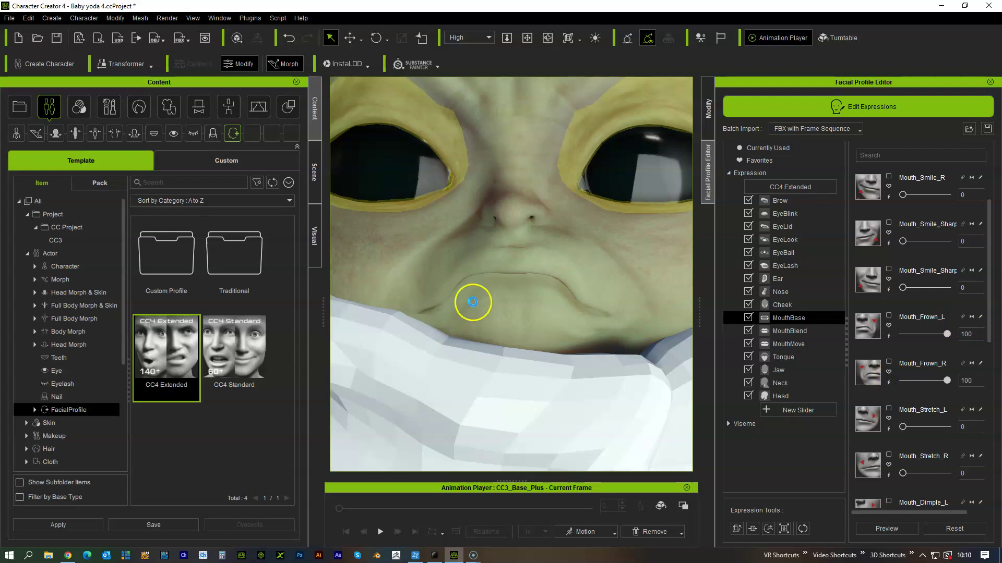
pyautogui.click(968, 380)
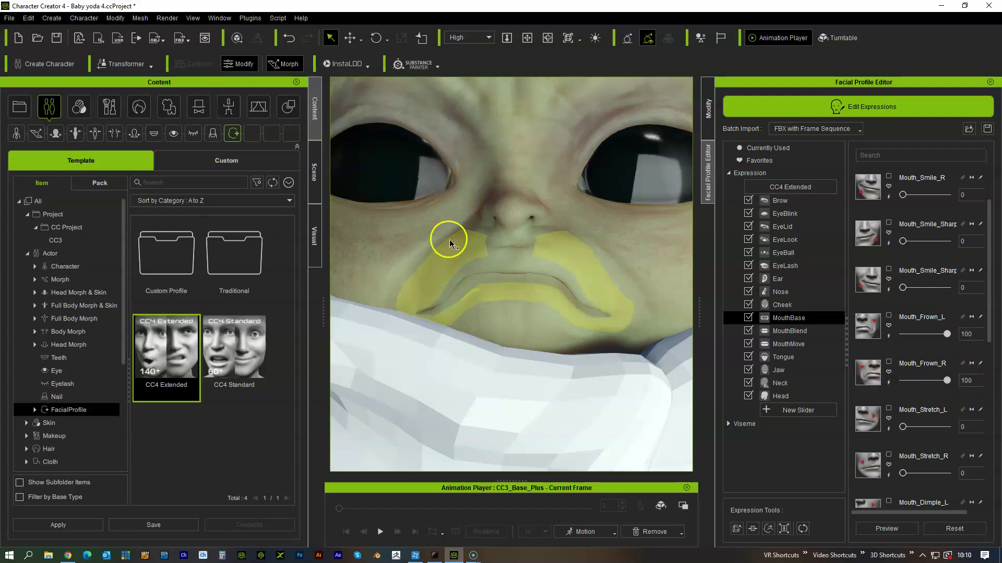
# - Test the Mouth_Frown pair between 0 and 100, ending with both sides at 0
pyautogui.moveTo(947, 334); pyautogui.dragTo(856, 350)
pyautogui.moveTo(971, 381); pyautogui.dragTo(935, 378)
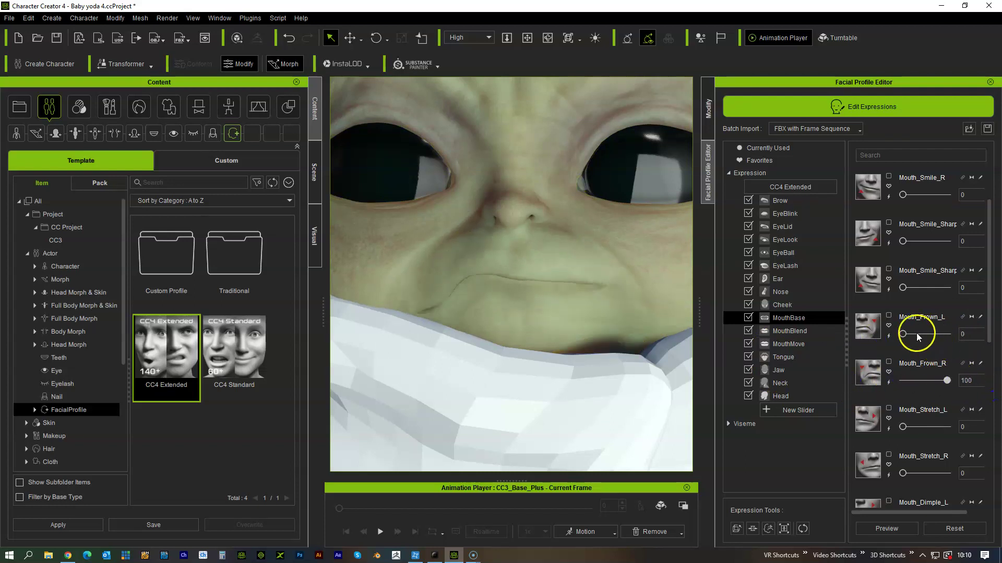
pyautogui.moveTo(913, 336); pyautogui.dragTo(995, 348)
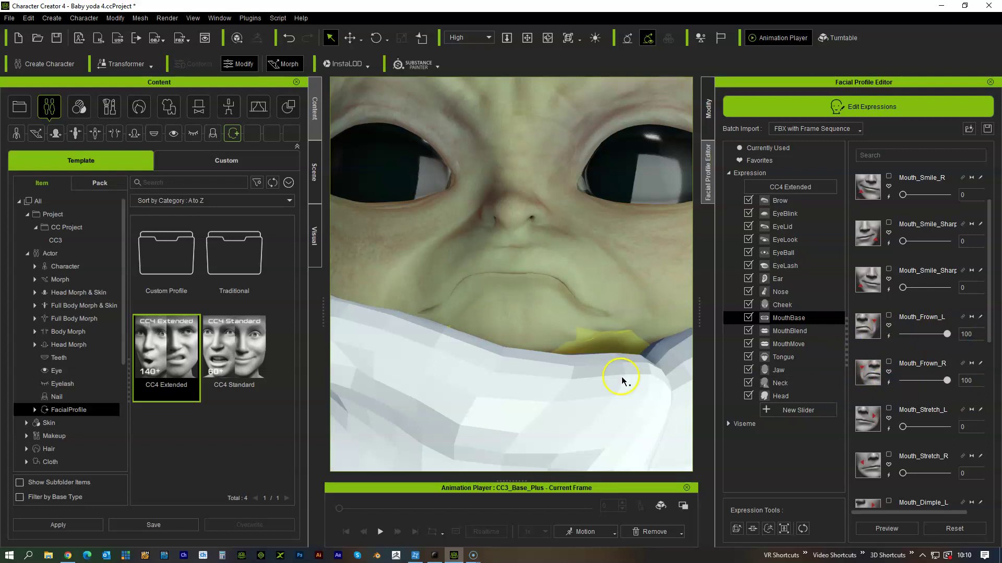
pyautogui.scroll(-3, 537, 325)
pyautogui.moveTo(951, 333); pyautogui.dragTo(904, 335)
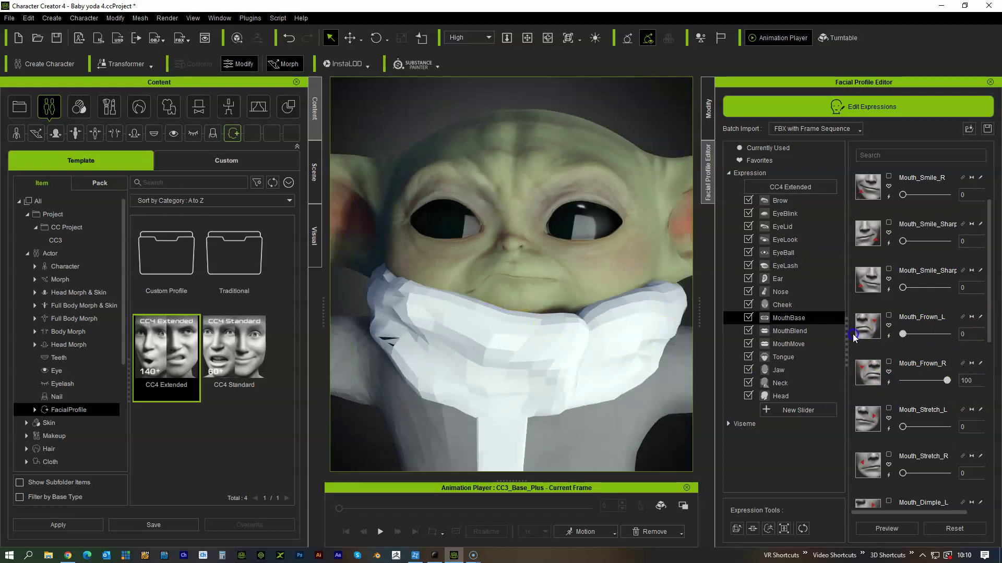
pyautogui.moveTo(947, 380); pyautogui.dragTo(902, 381)
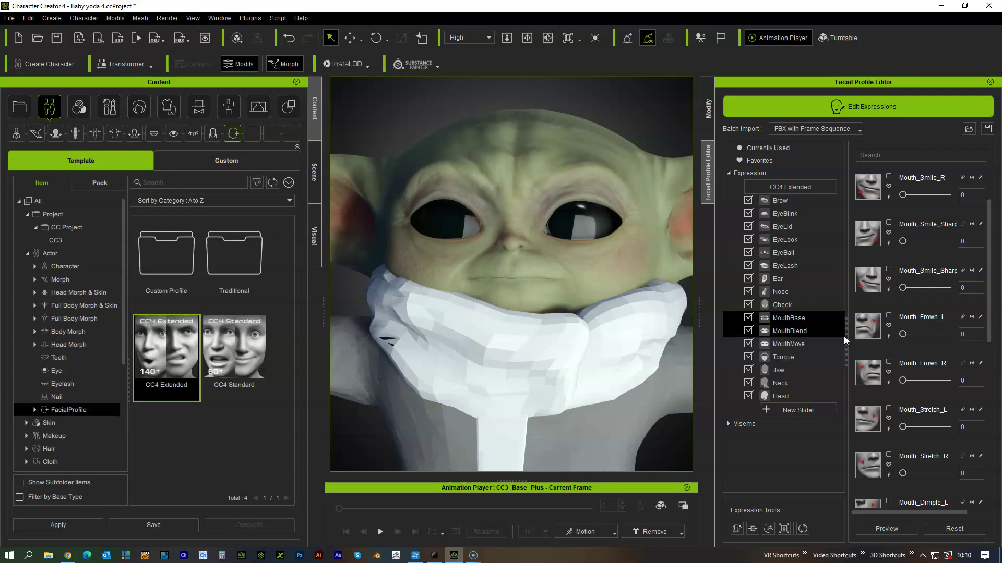
# - Examine the character's neutral face and mouth from the front and side
pyautogui.scroll(3, 594, 281)
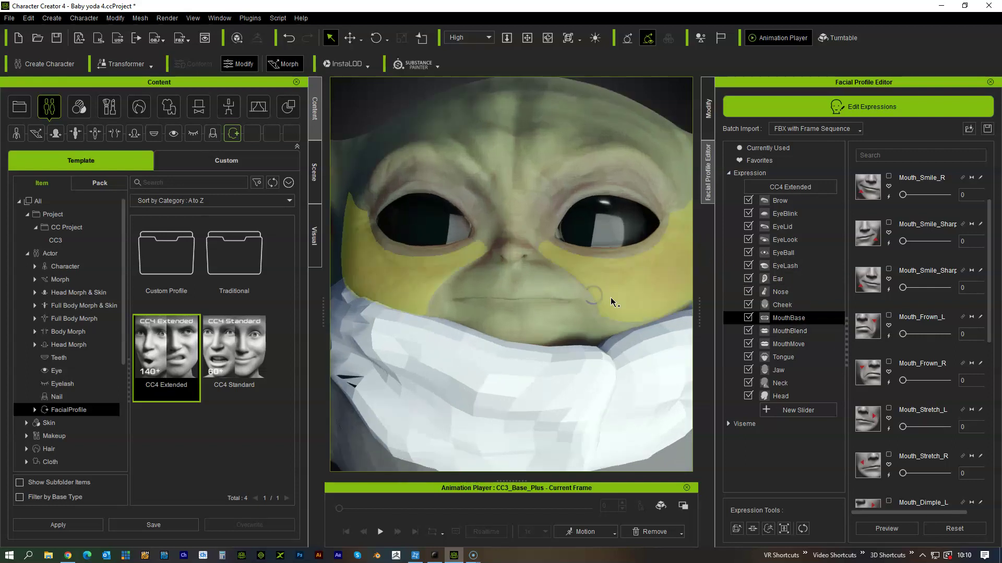
pyautogui.scroll(-3, 588, 293)
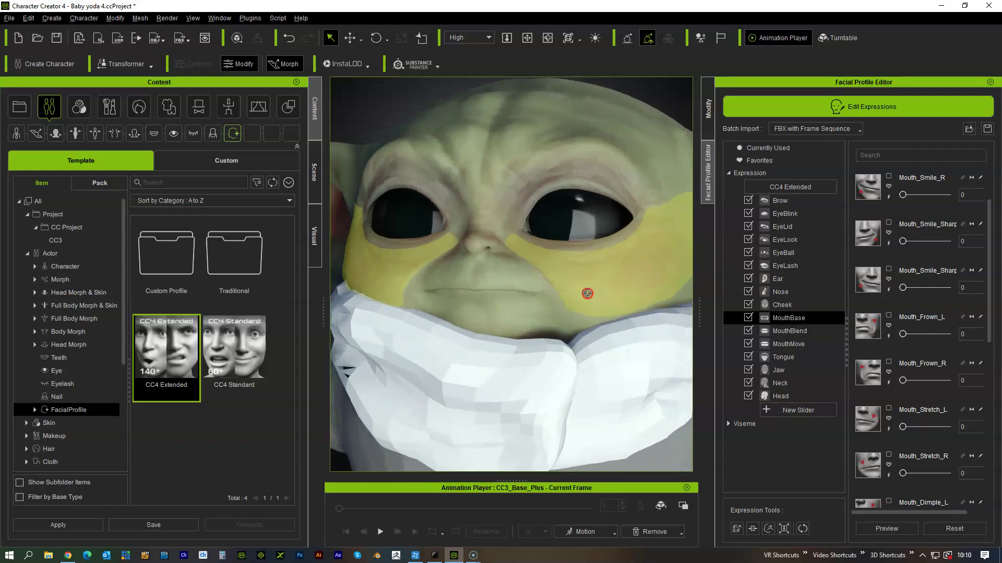
pyautogui.moveTo(588, 293); pyautogui.dragTo(769, 268, button='right')
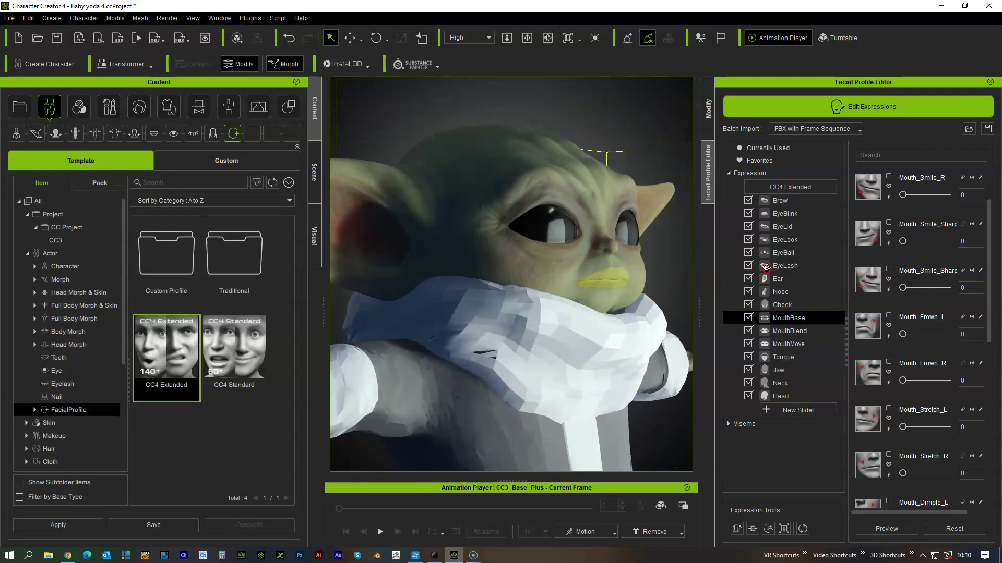
pyautogui.scroll(2, 596, 277)
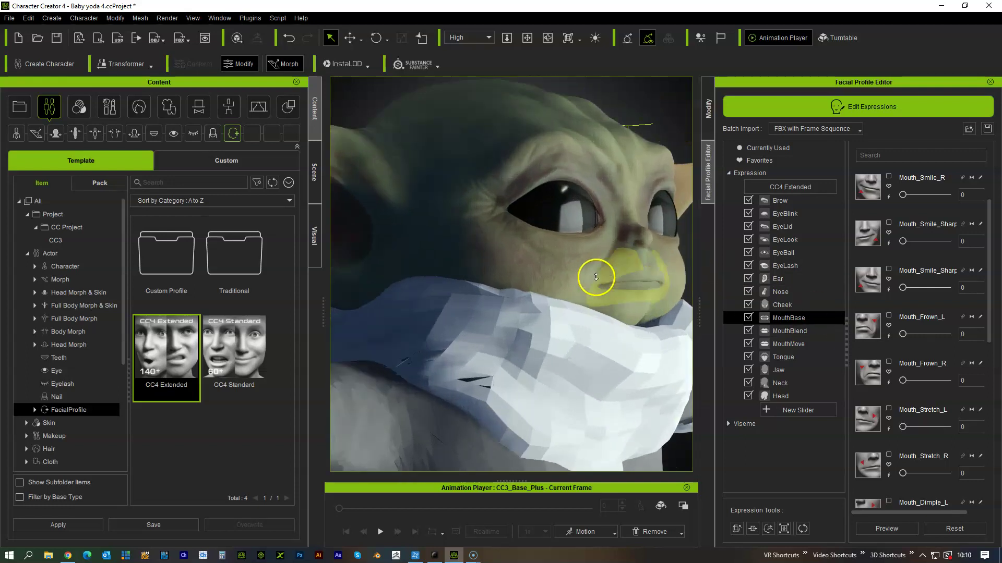
pyautogui.moveTo(646, 283); pyautogui.dragTo(512, 300, button='right')
pyautogui.scroll(2, 622, 295)
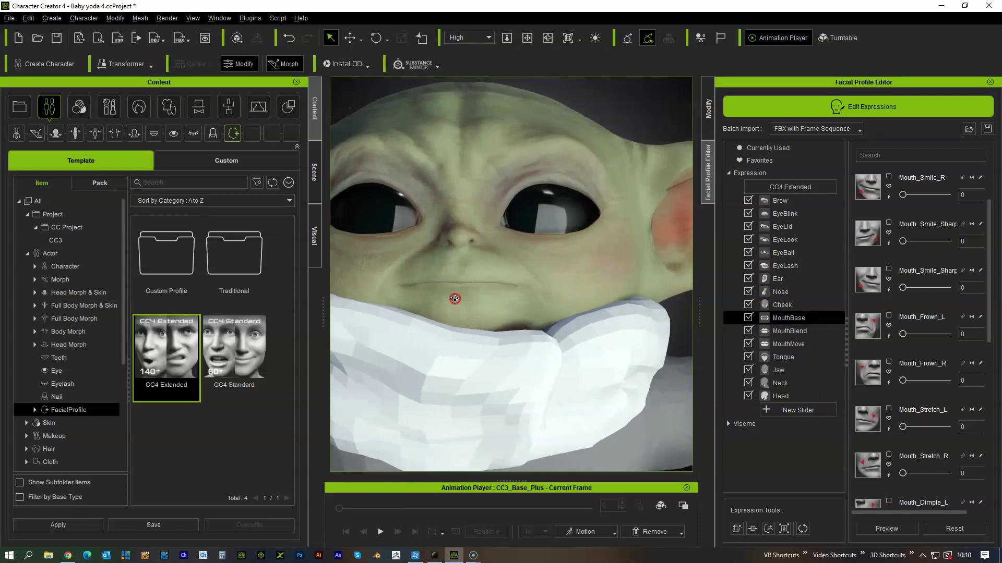
pyautogui.scroll(-2, 553, 301)
pyautogui.moveTo(501, 304); pyautogui.dragTo(521, 308, button='middle')
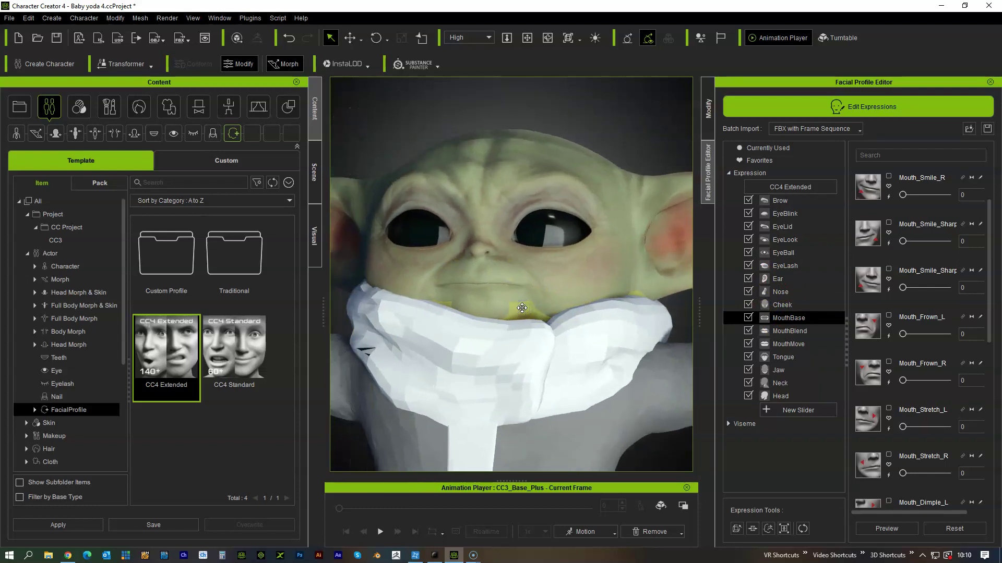